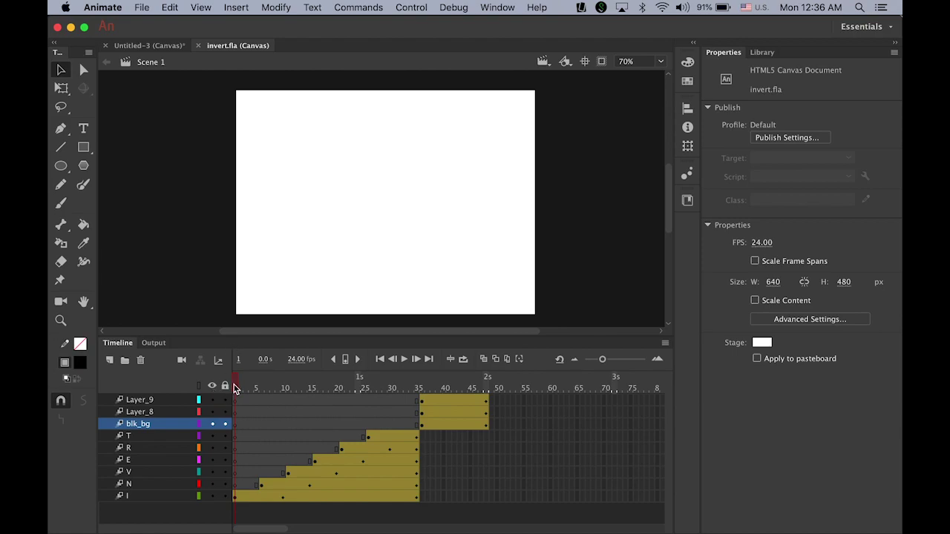
Step: Scrub the invert.fla timeline, then play it through to the white INVERT on black at frame 48
drag(235, 388, 487, 426)
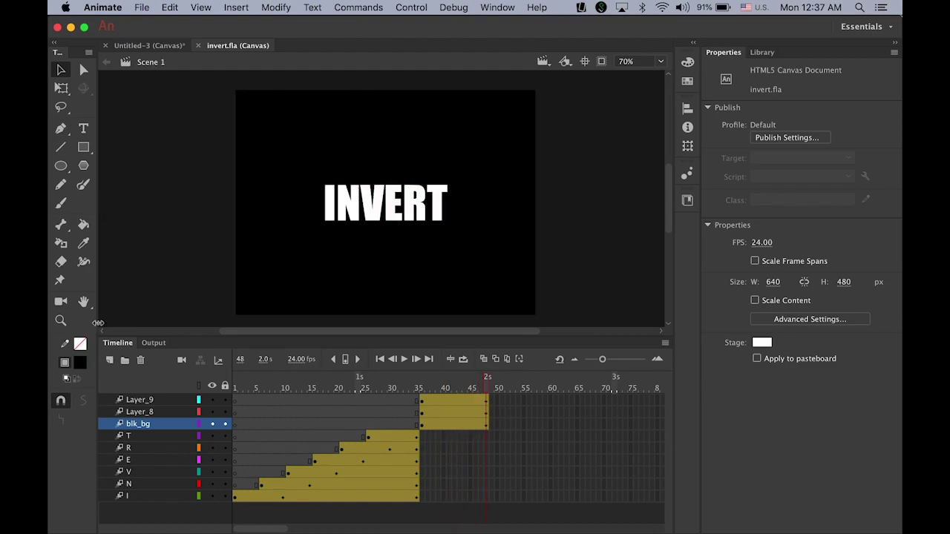
key(Return)
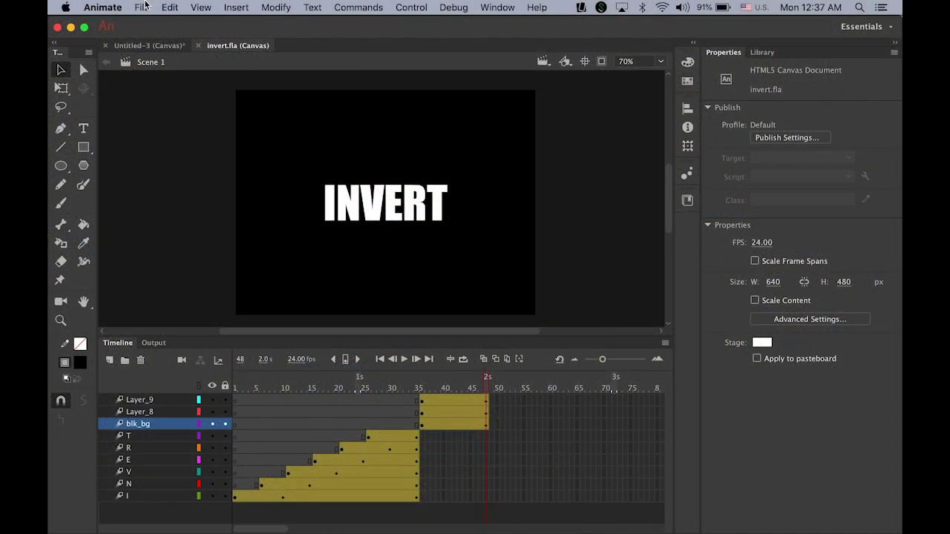
Step: Create Untitled-7, a 640 × 480, 24 fps HTML5 Canvas document from the Web Low preset
click(143, 7)
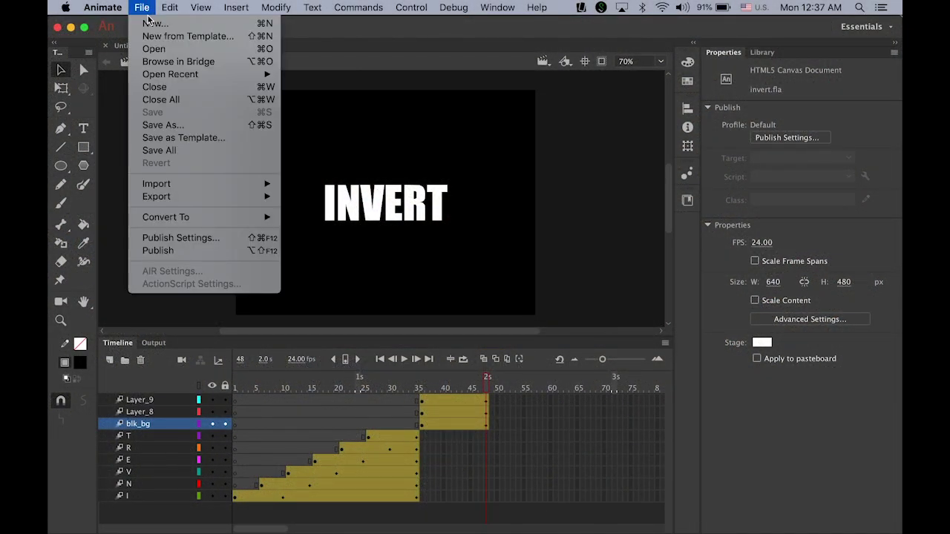
click(148, 23)
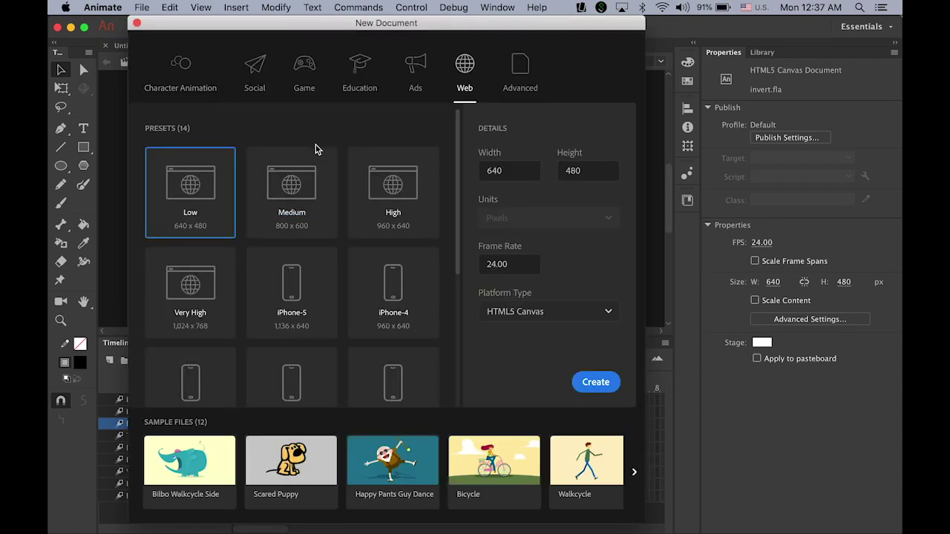
click(516, 172)
key(Tab)
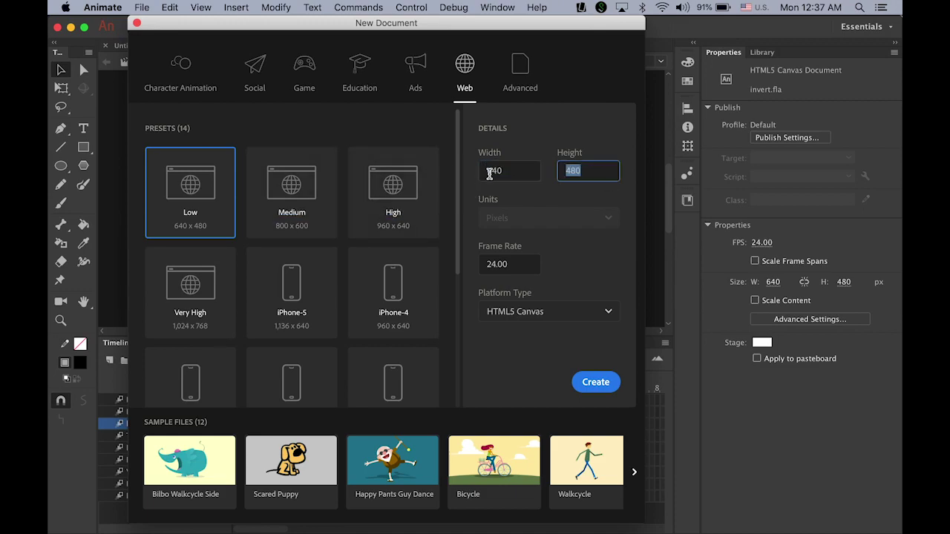
click(520, 266)
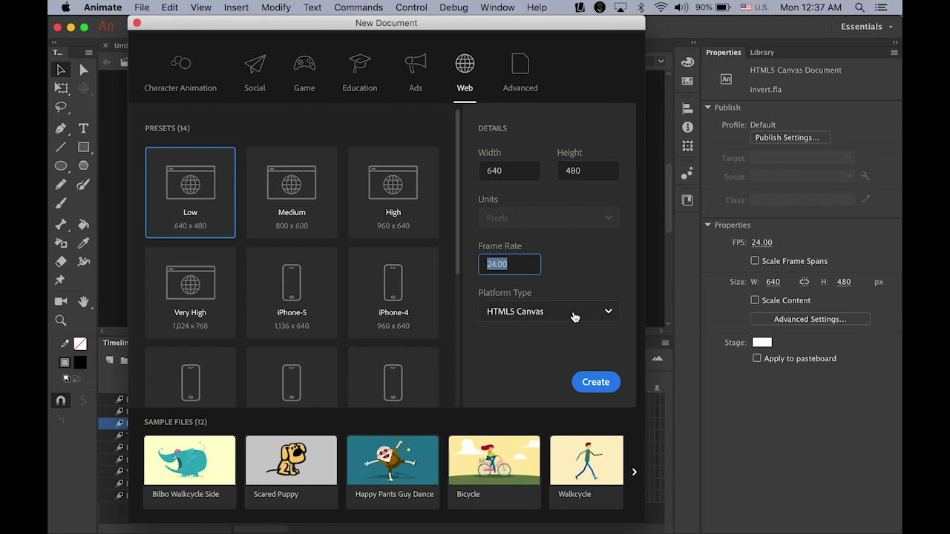
click(592, 387)
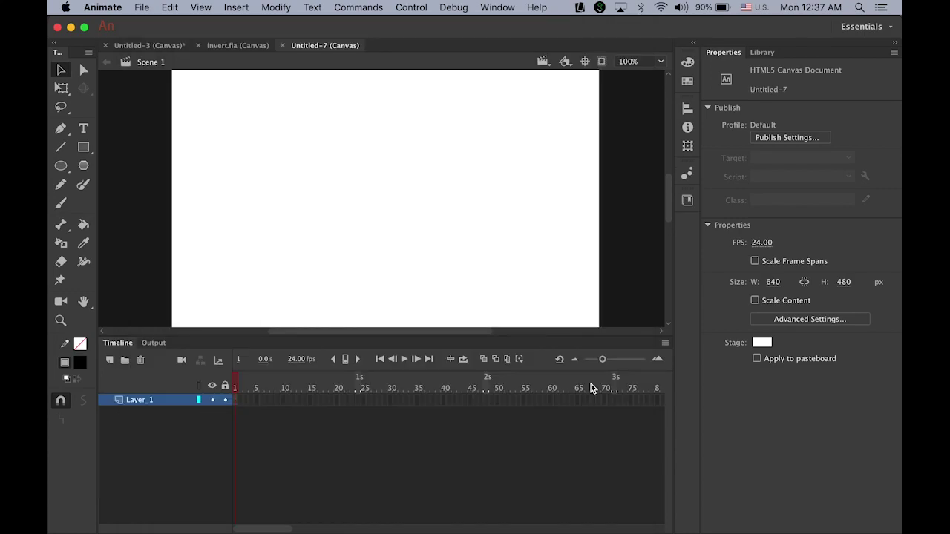
Step: Set the stage zoom to 70%
click(644, 61)
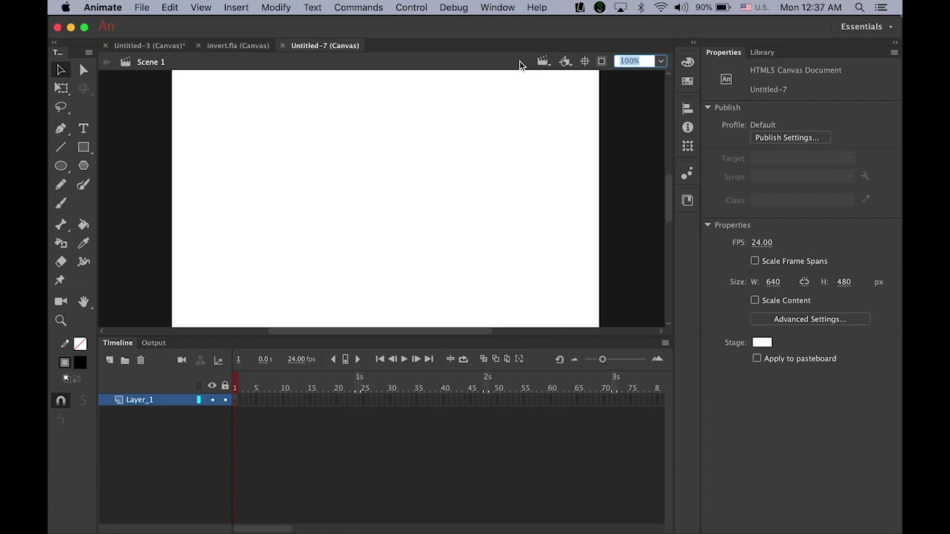
text(70)
key(Return)
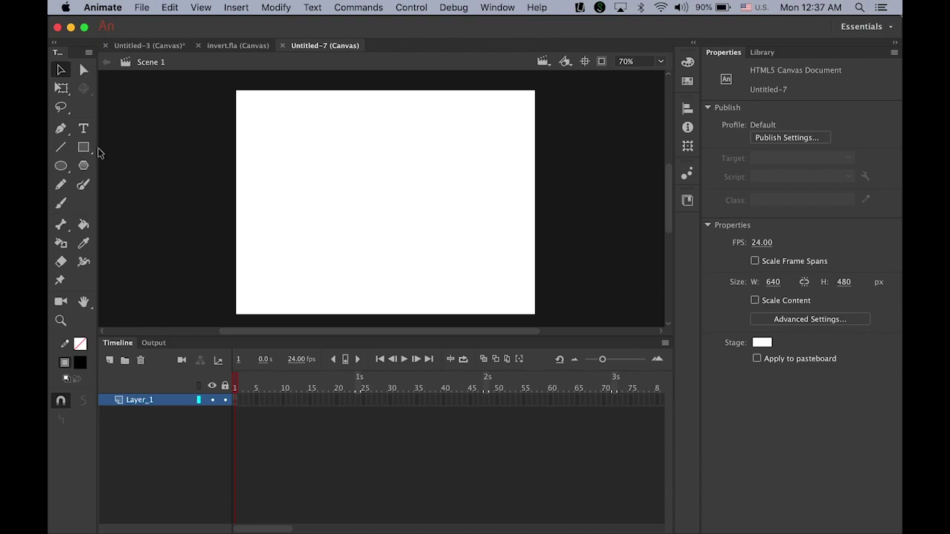
Step: Add 'INVERT' as black 96 pt Impact static text near the stage centre and select it
click(83, 128)
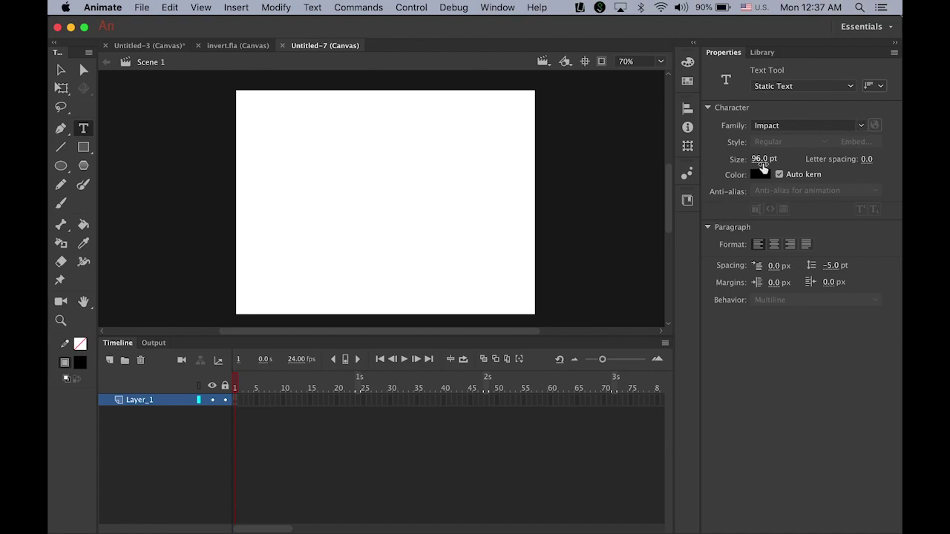
click(317, 172)
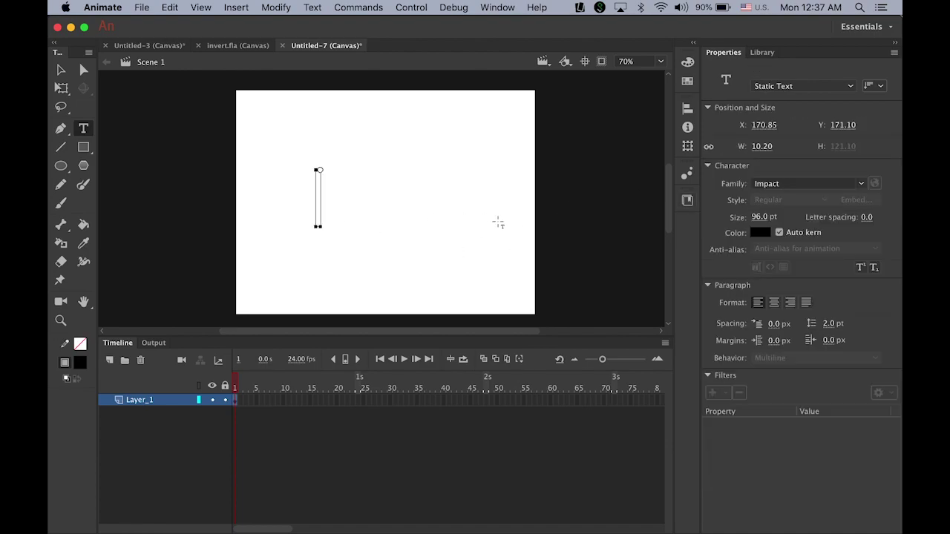
text(INVERT)
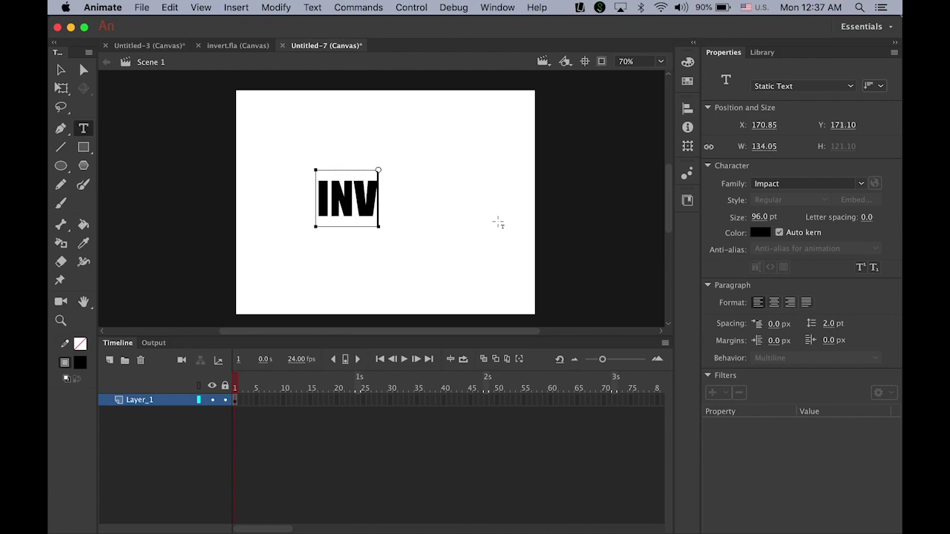
click(65, 70)
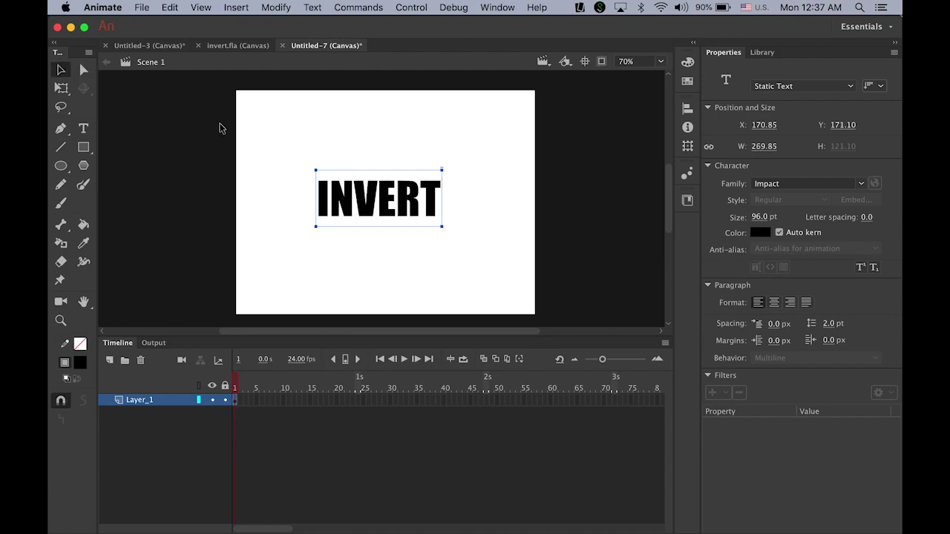
click(220, 129)
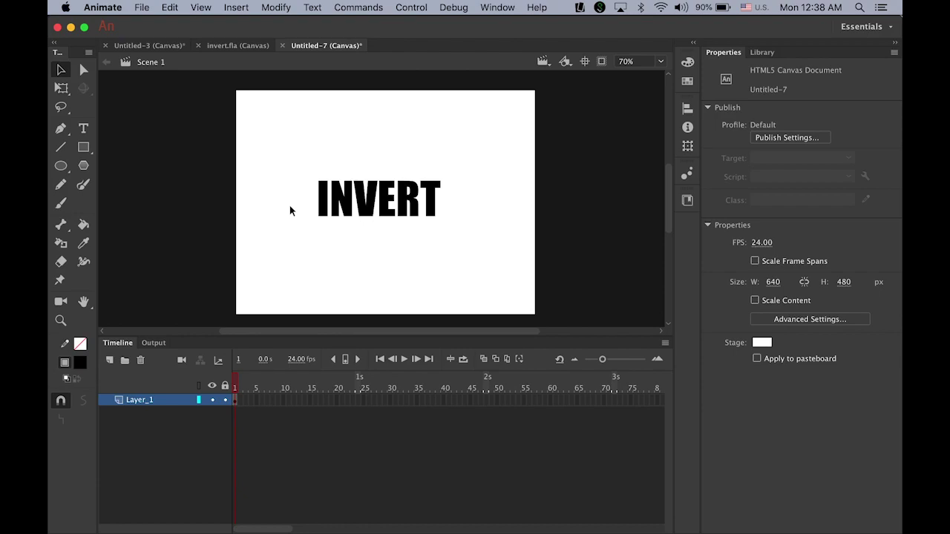
click(386, 208)
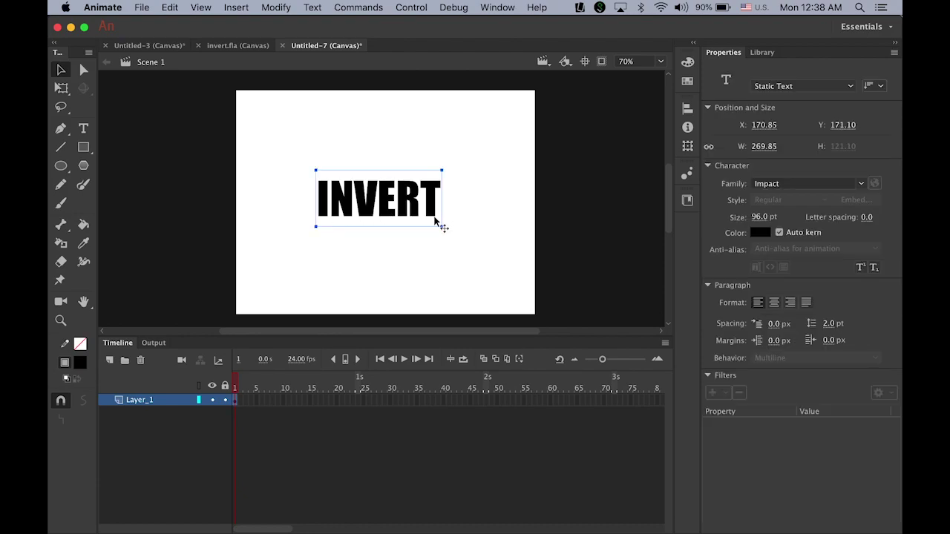
Step: Align INVERT to the stage's horizontal and vertical centre
click(687, 109)
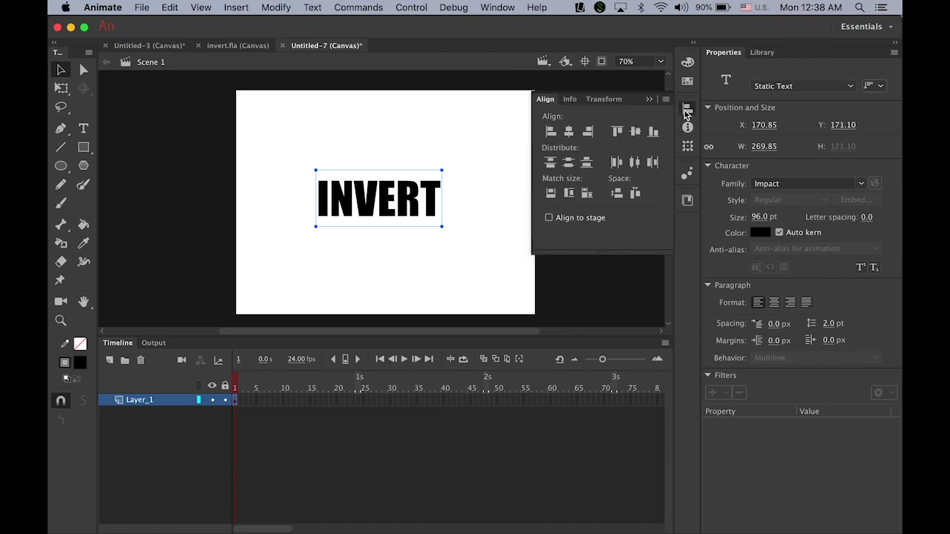
click(548, 217)
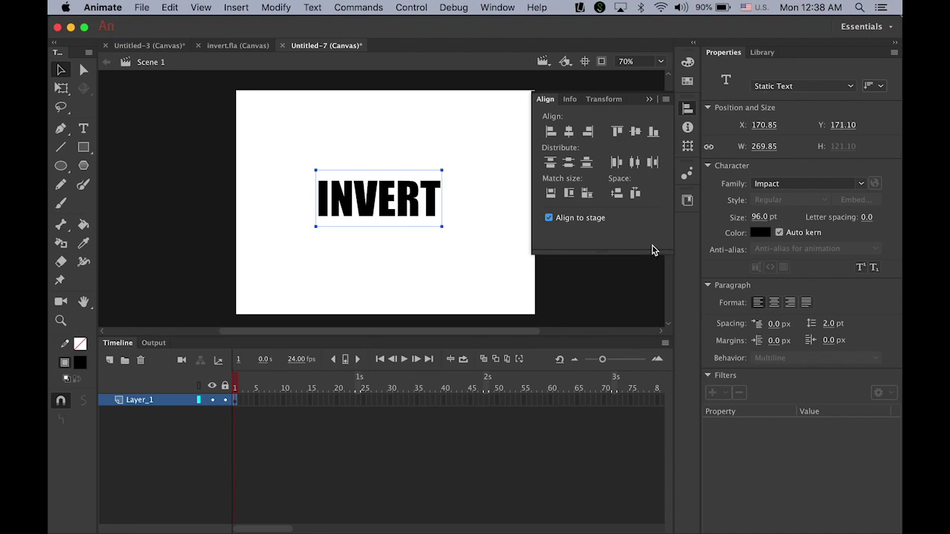
click(587, 132)
click(637, 132)
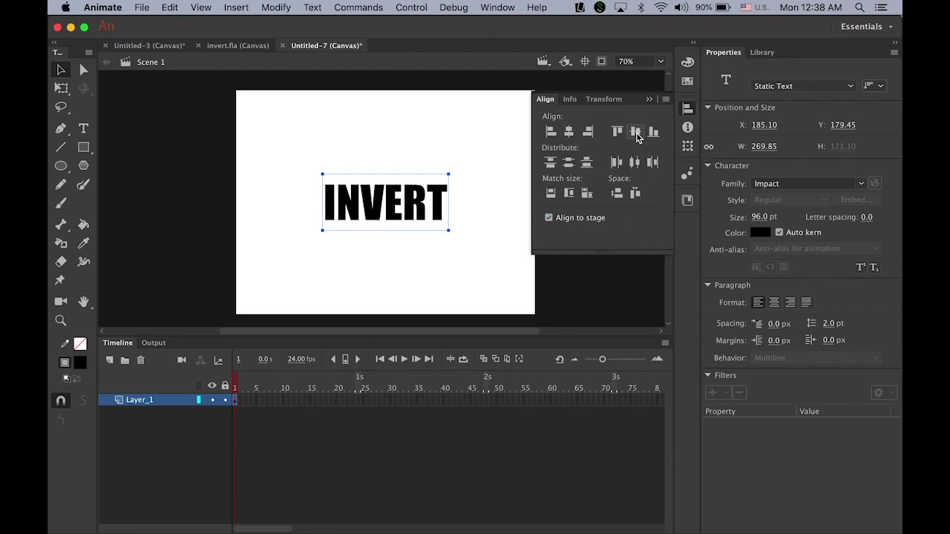
click(650, 100)
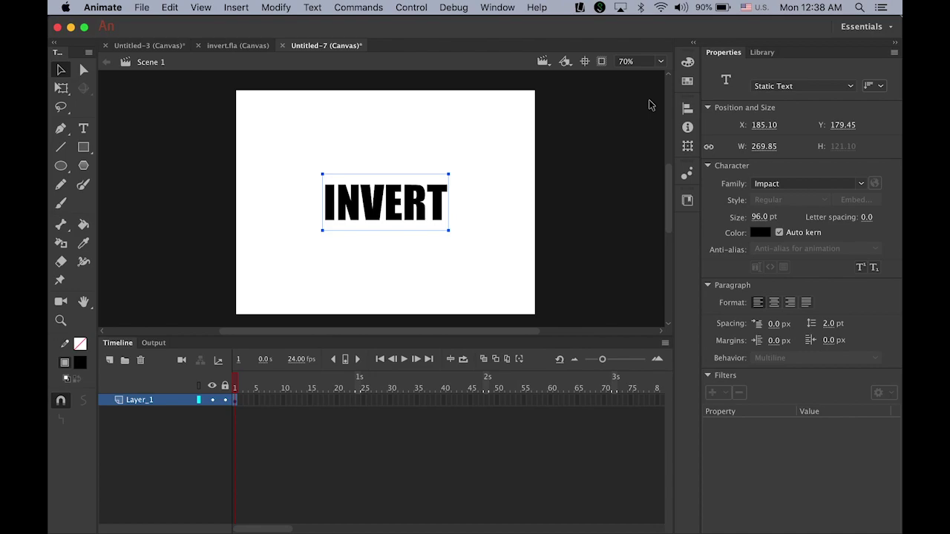
click(524, 258)
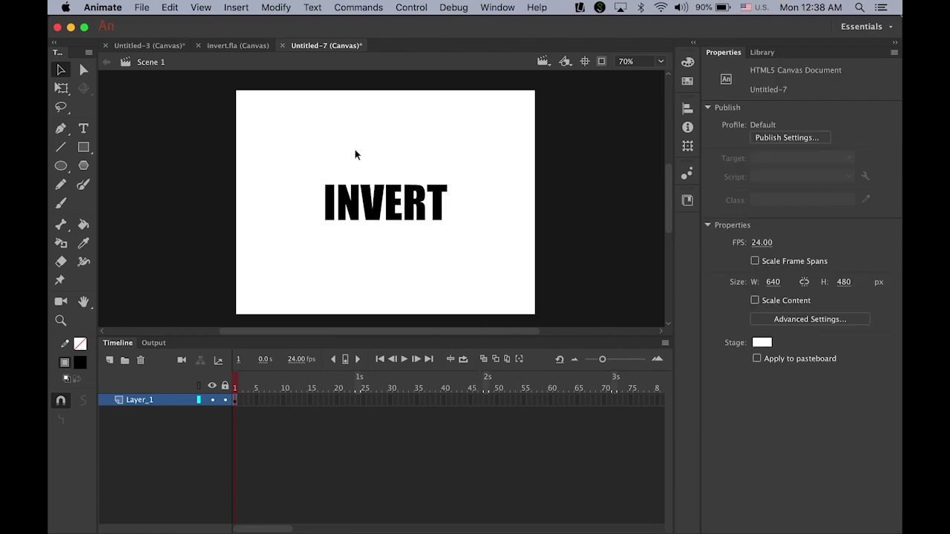
Step: Check the early frames of the finished invert.fla, then reselect INVERT in Untitled-7
click(233, 46)
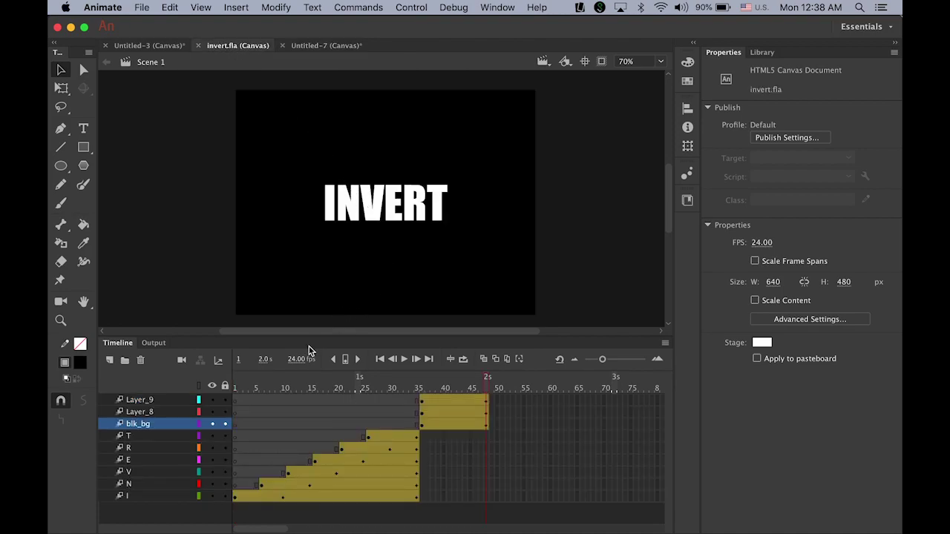
drag(462, 388, 359, 391)
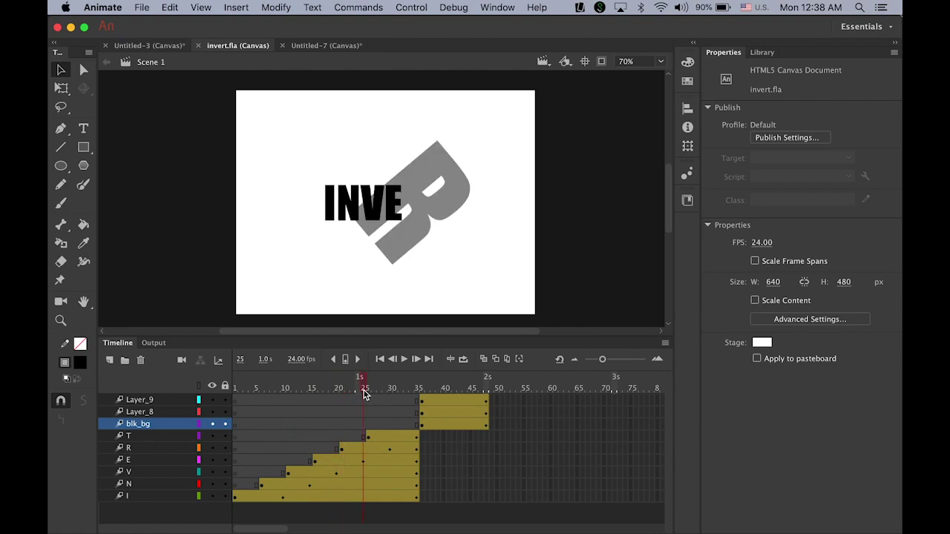
click(344, 49)
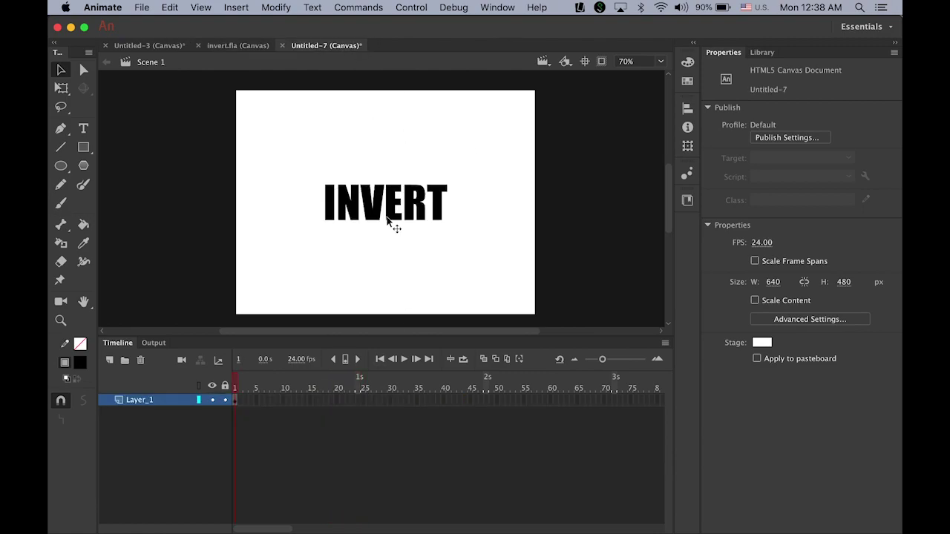
click(329, 208)
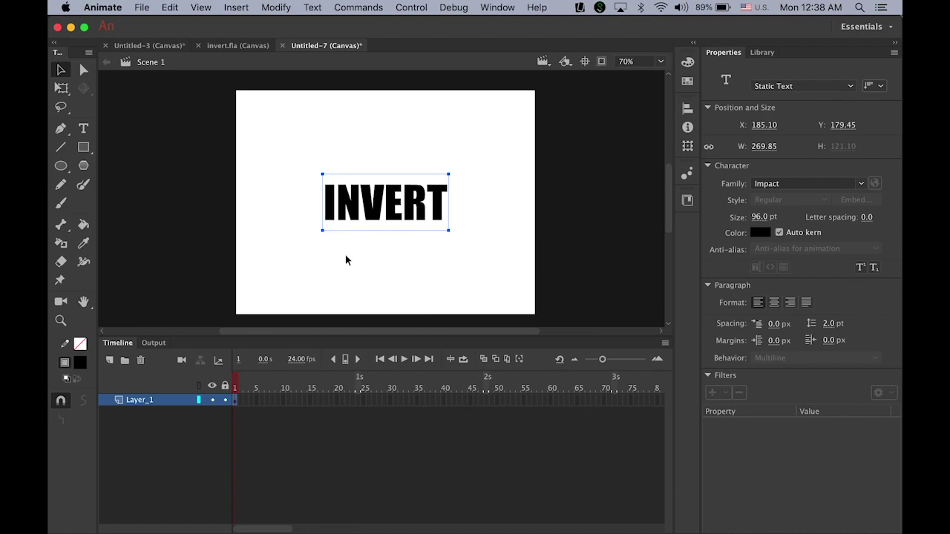
Step: Break INVERT into separate letters and distribute each letter to its own layer
click(277, 7)
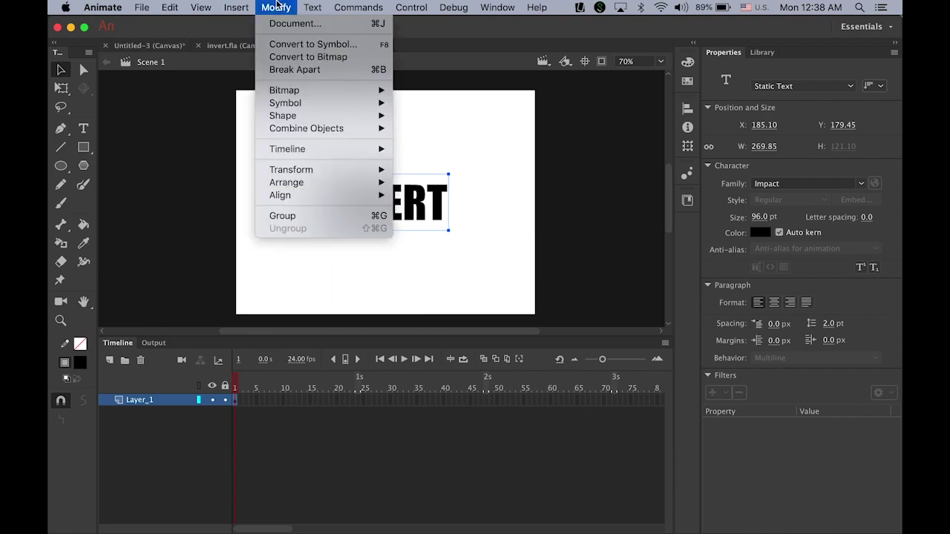
click(300, 69)
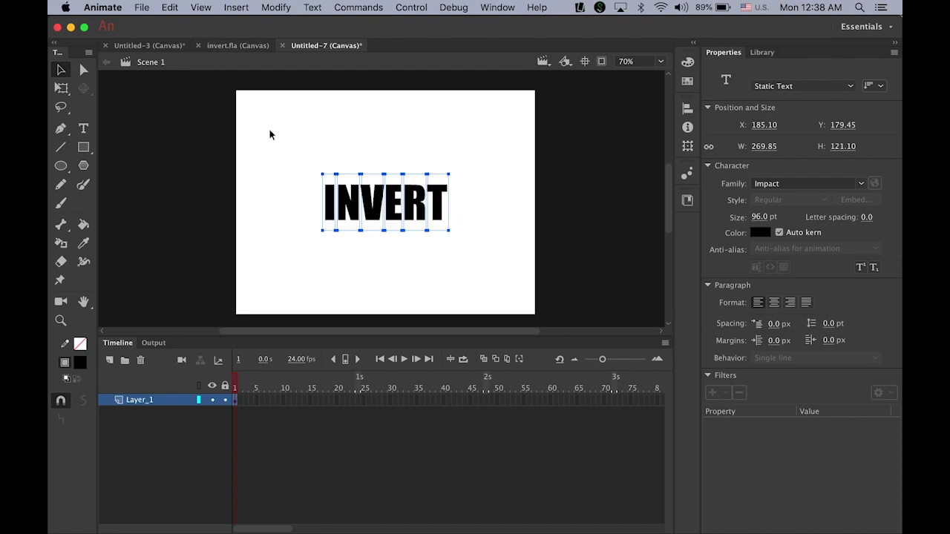
click(267, 7)
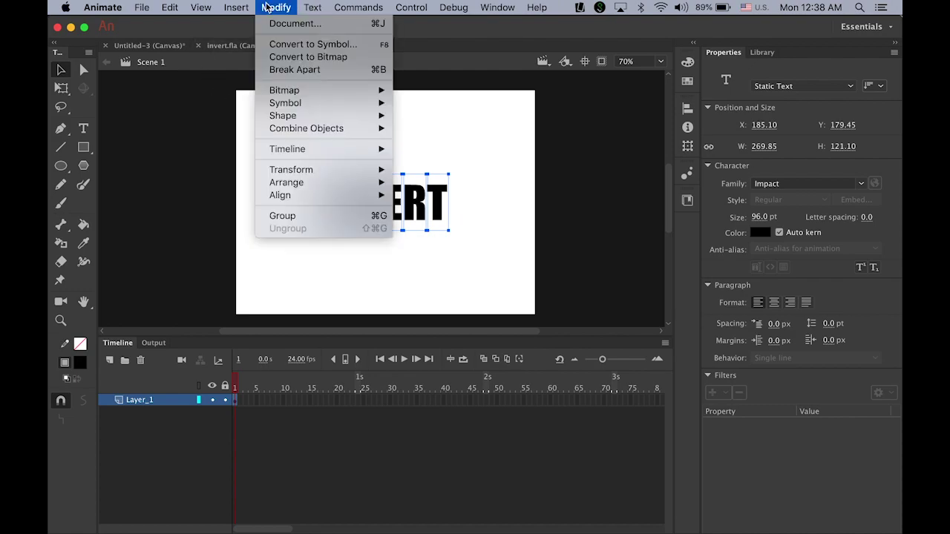
mouse_move(324, 151)
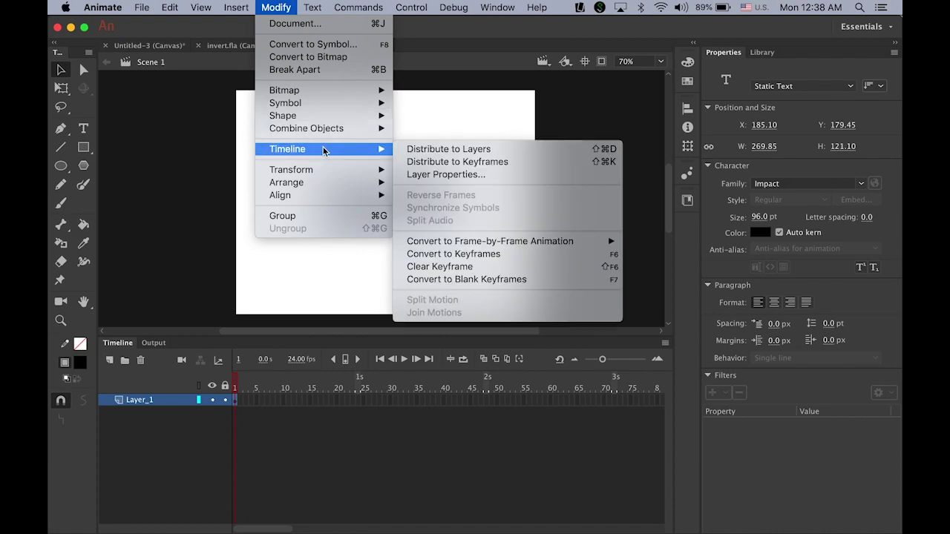
click(517, 152)
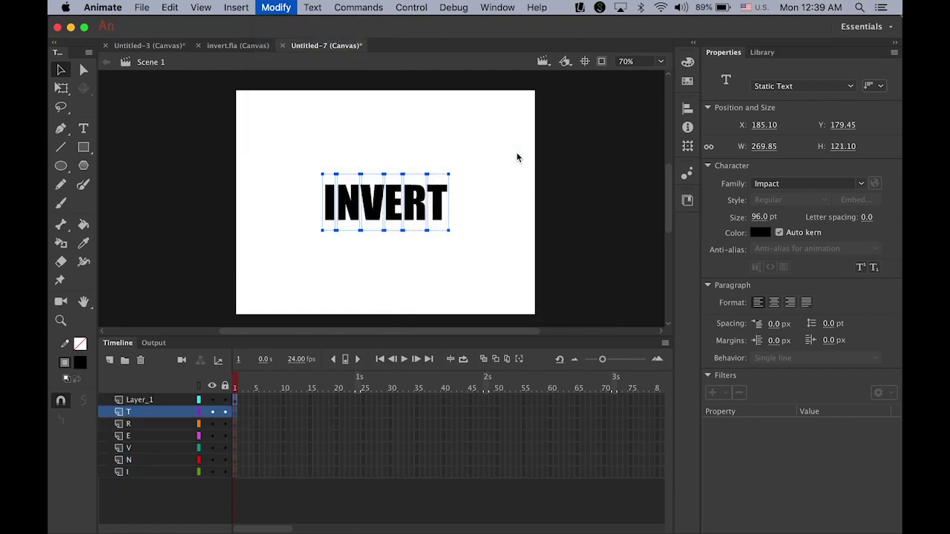
Step: Delete the empty Layer_1, then check each letter layer I, N, V, E, R and T
click(140, 402)
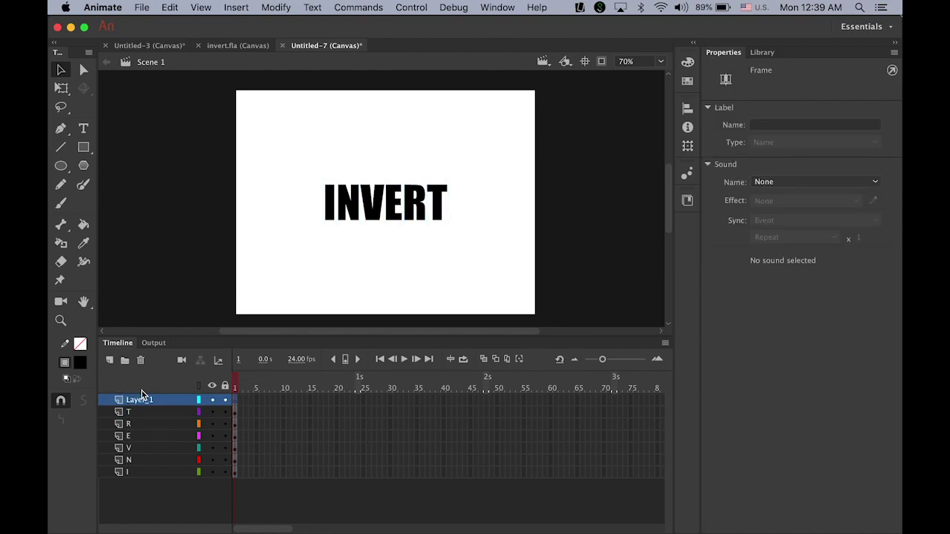
click(140, 361)
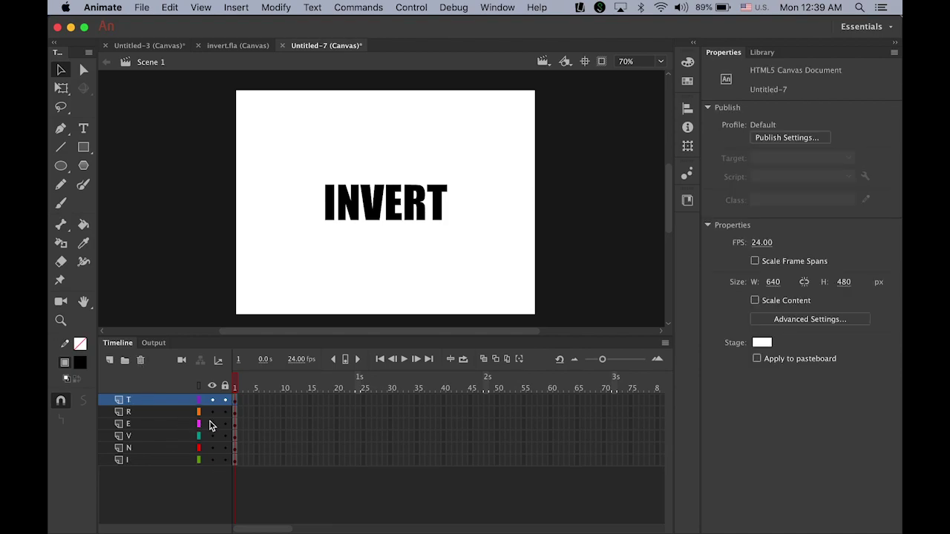
click(133, 462)
click(142, 449)
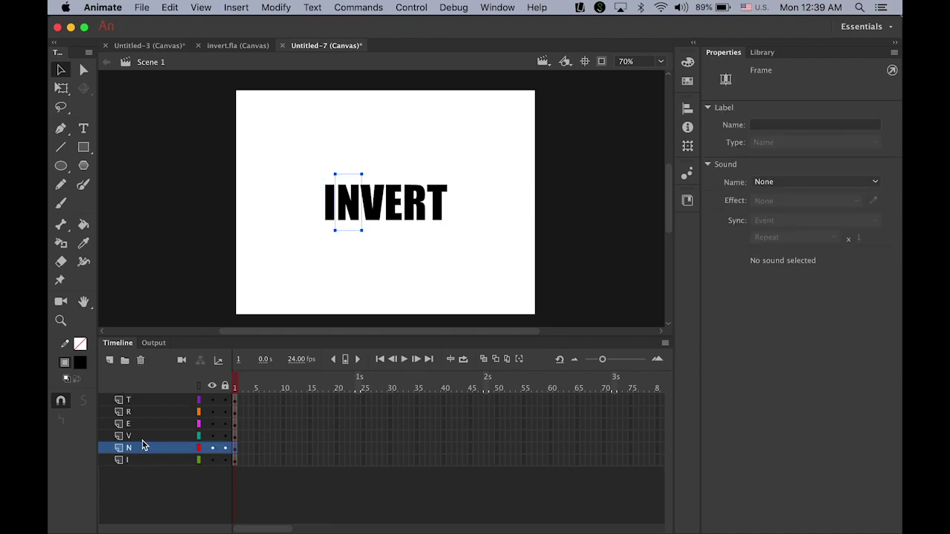
click(143, 438)
click(144, 423)
click(143, 412)
click(144, 402)
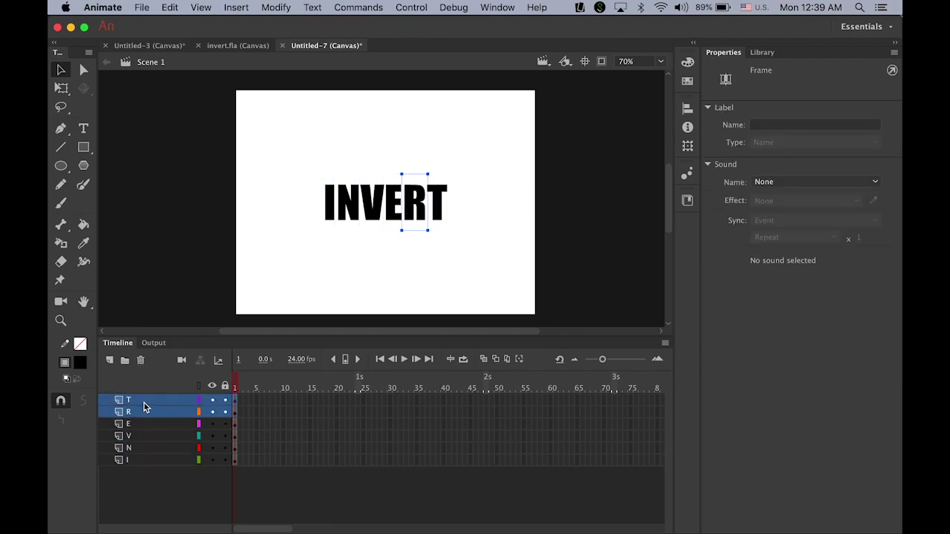
Step: Marquee-select all six INVERT letters on the stage
click(280, 229)
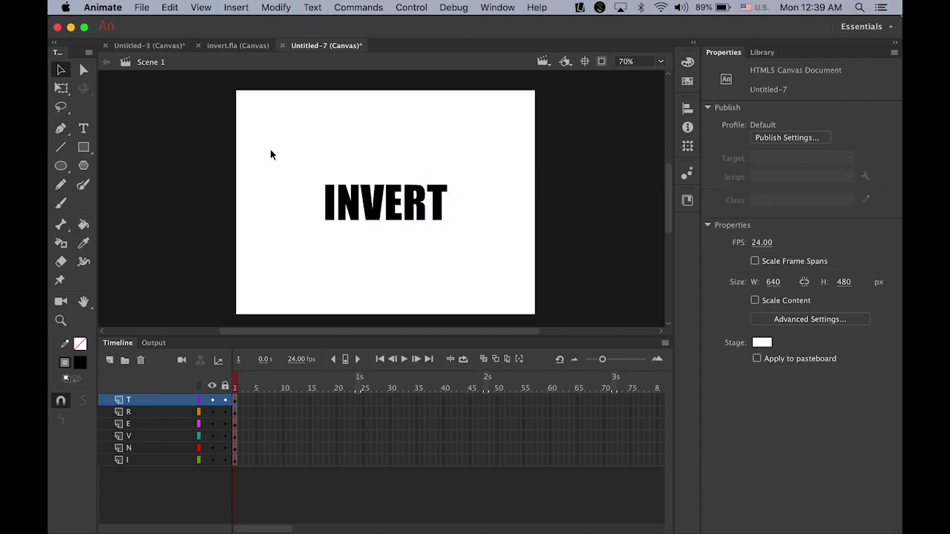
drag(270, 150, 534, 330)
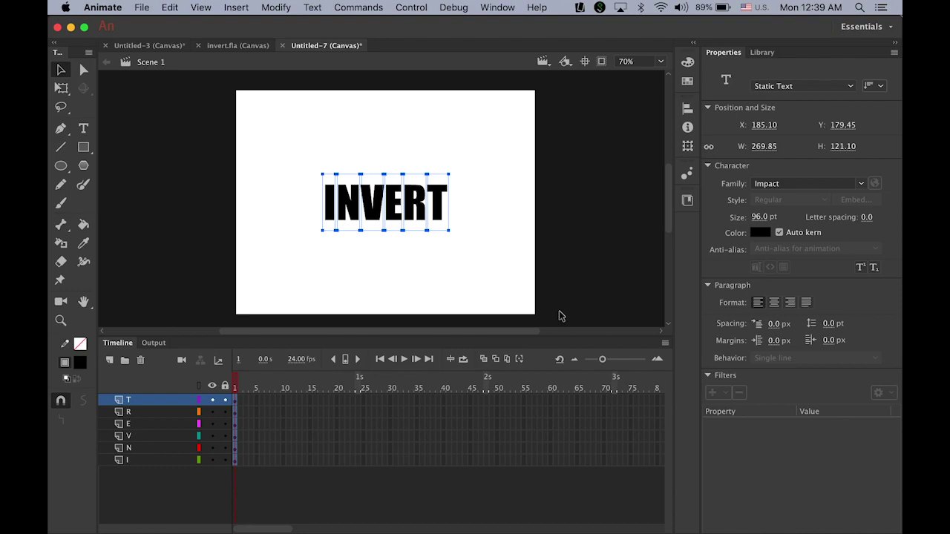
click(285, 7)
Step: Break the six selected letters apart into vector shapes and select the I layer
click(301, 69)
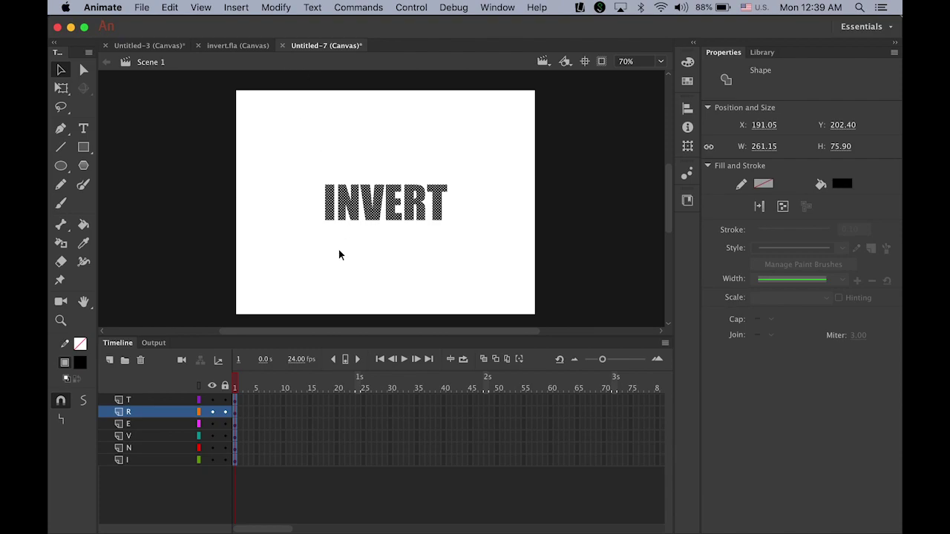
click(131, 460)
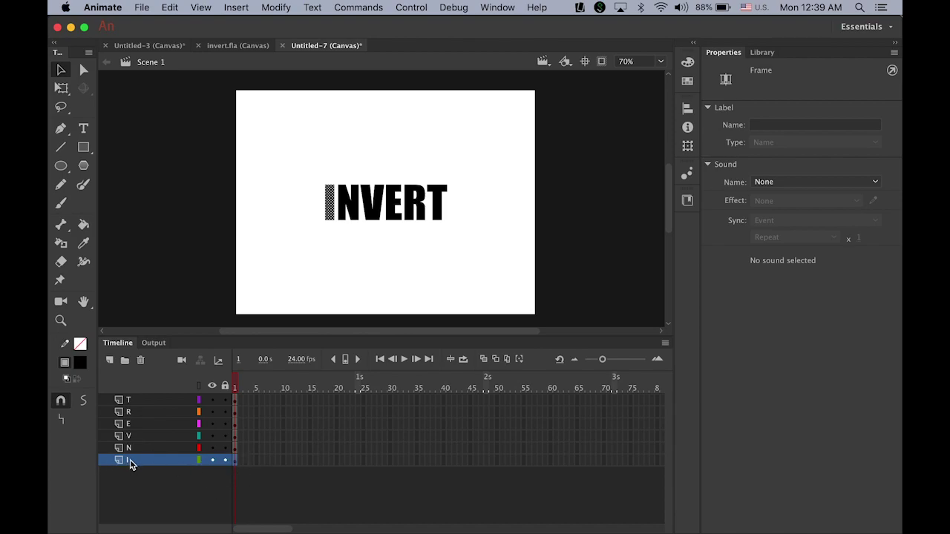
click(236, 7)
Step: Add motion tweens to the I, N and V letter layers
click(247, 43)
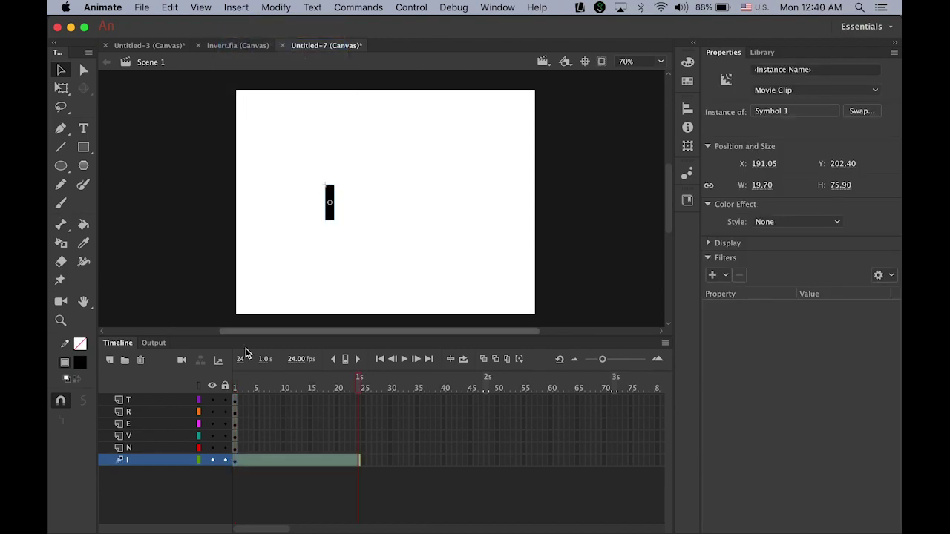
click(238, 448)
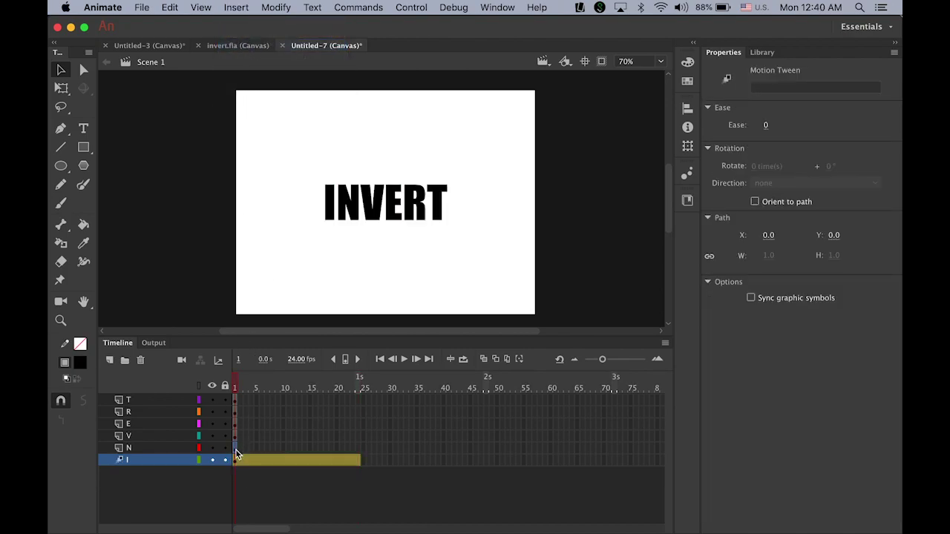
click(223, 7)
click(247, 42)
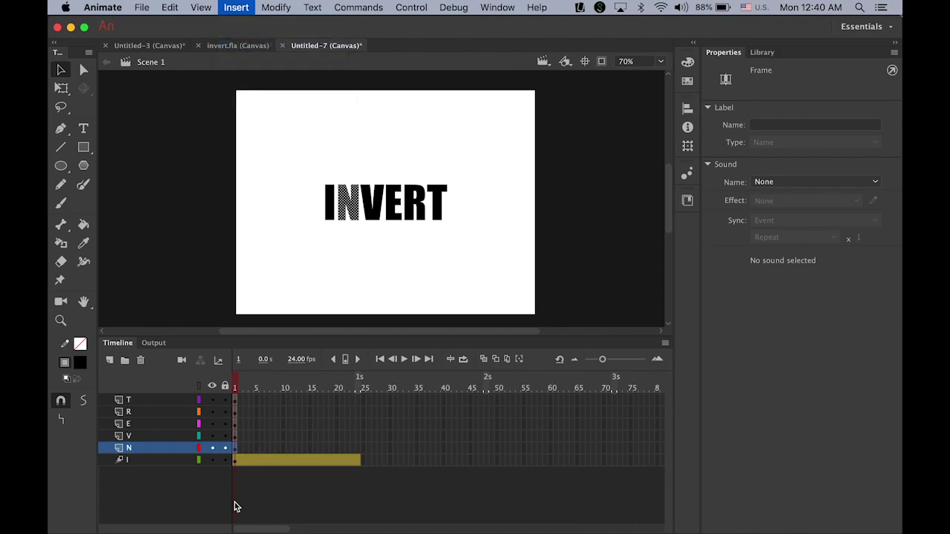
click(236, 448)
click(236, 436)
click(235, 7)
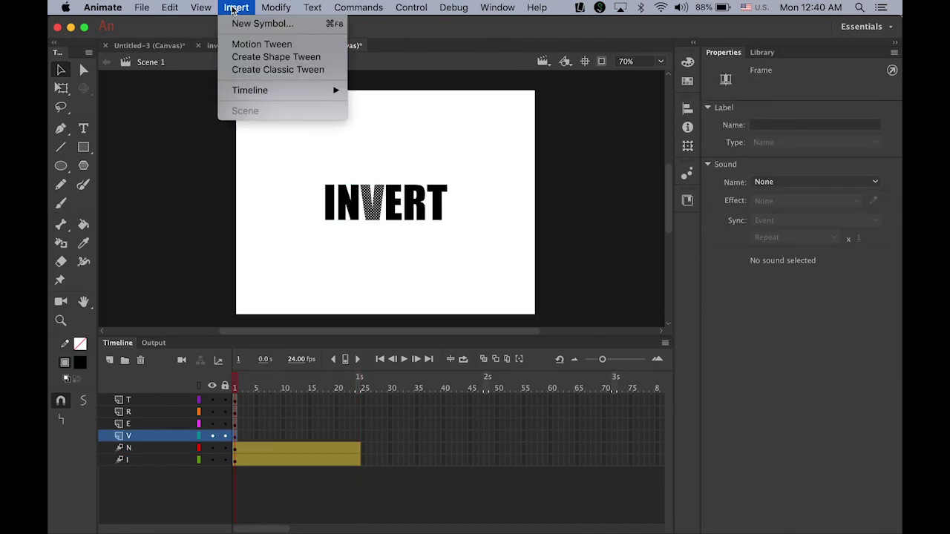
click(252, 43)
Step: Add motion tweens to the E, R and T letter layers
click(236, 424)
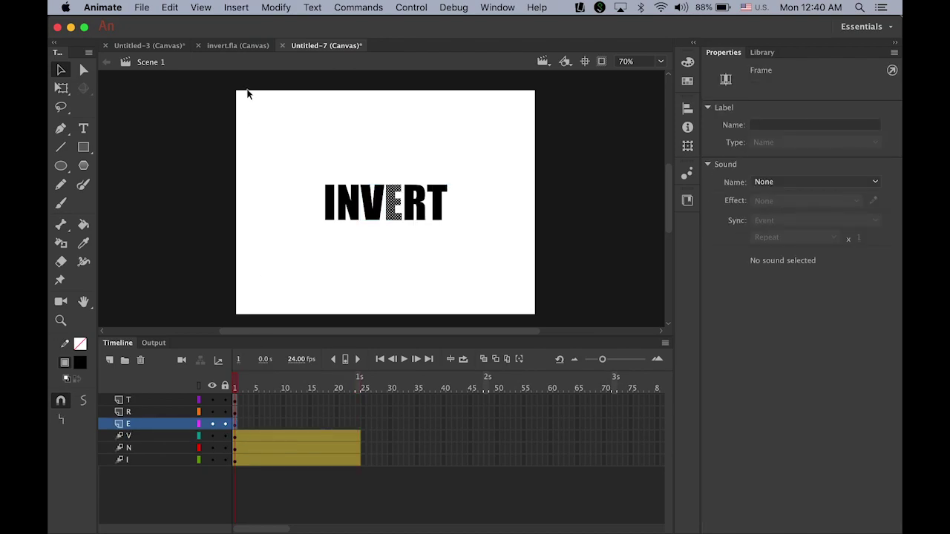
click(223, 7)
click(252, 43)
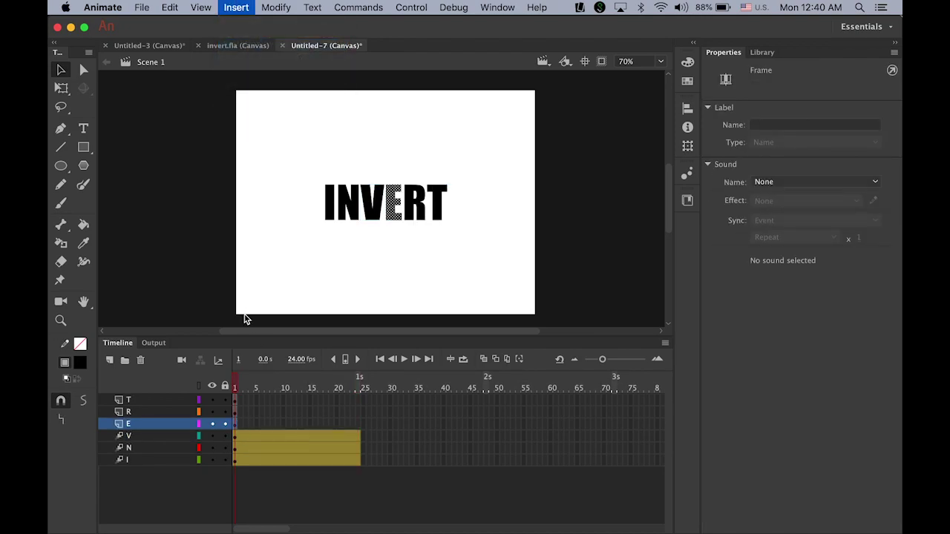
click(236, 412)
click(236, 7)
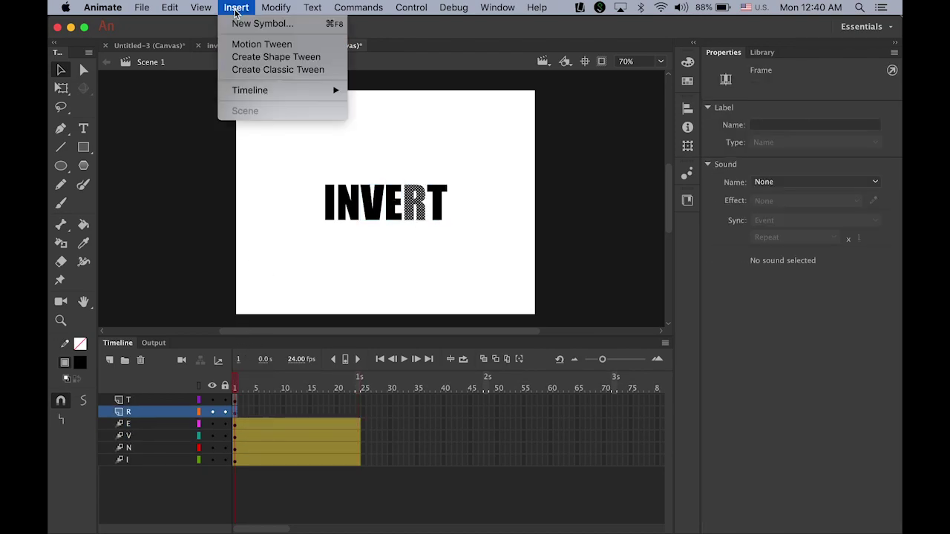
click(253, 43)
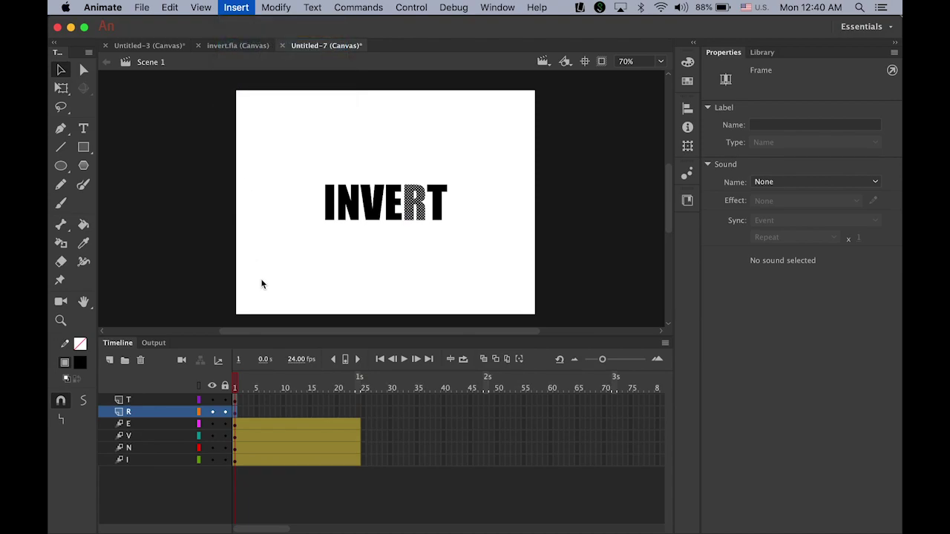
click(236, 400)
click(236, 7)
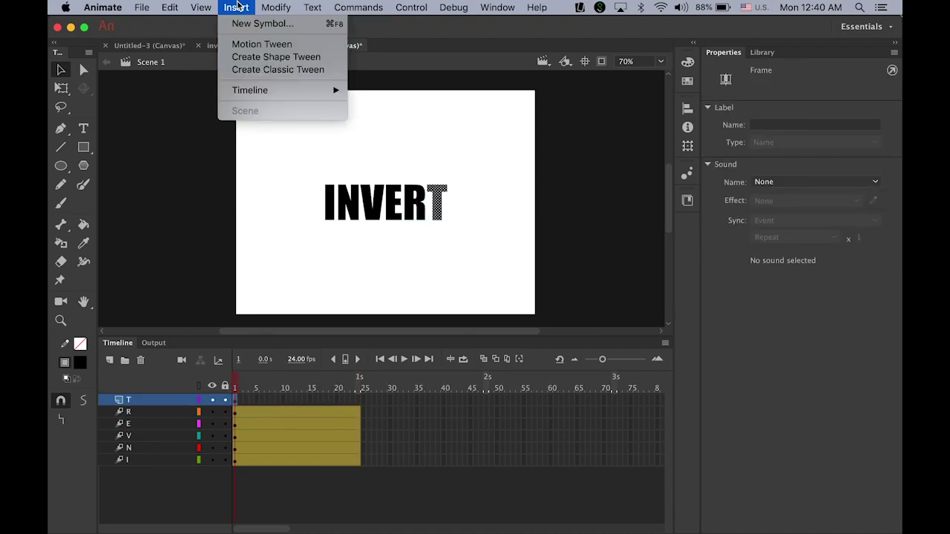
click(253, 43)
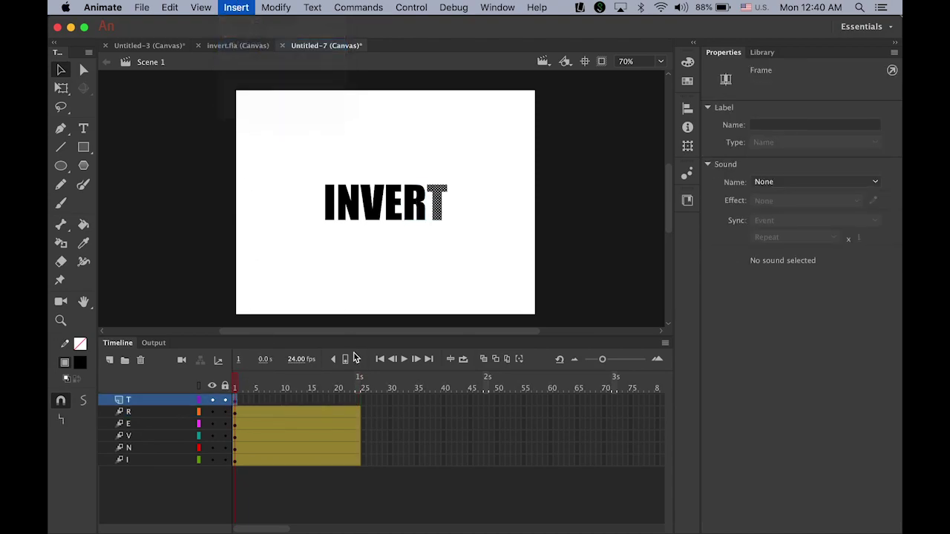
Step: Select all six tween spans and shorten them from frame 24 to end at frame 10
mouse_move(360, 387)
mouse_down()
mouse_move(318, 387)
mouse_move(346, 387)
mouse_up()
click(360, 400)
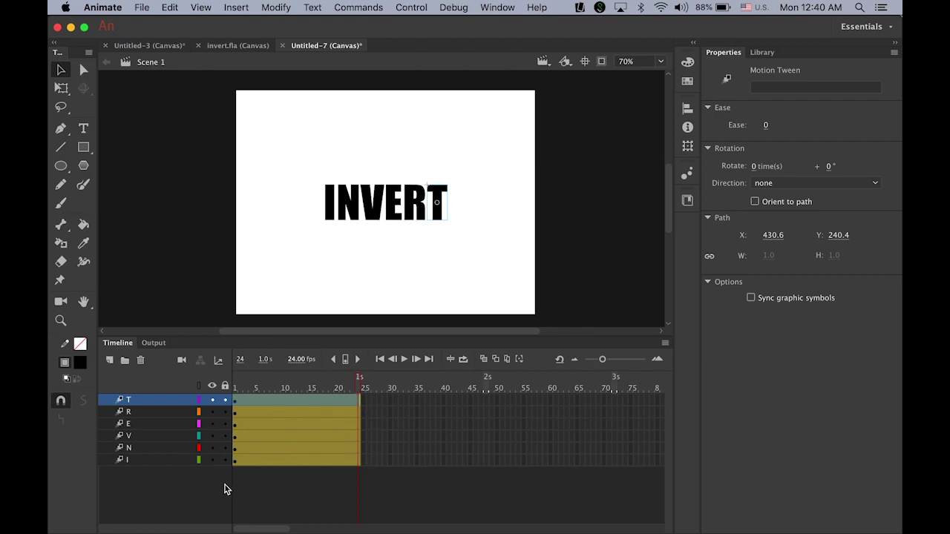
shift+click(148, 460)
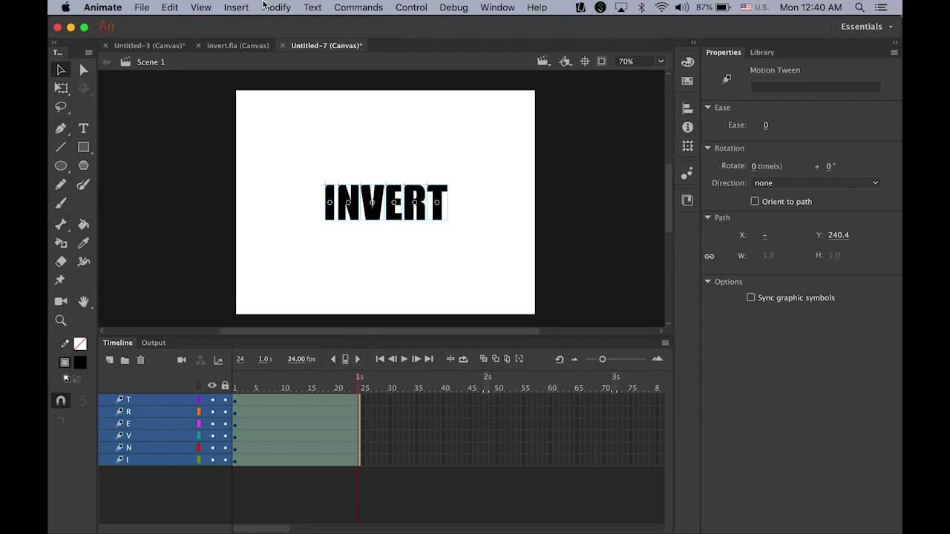
click(237, 7)
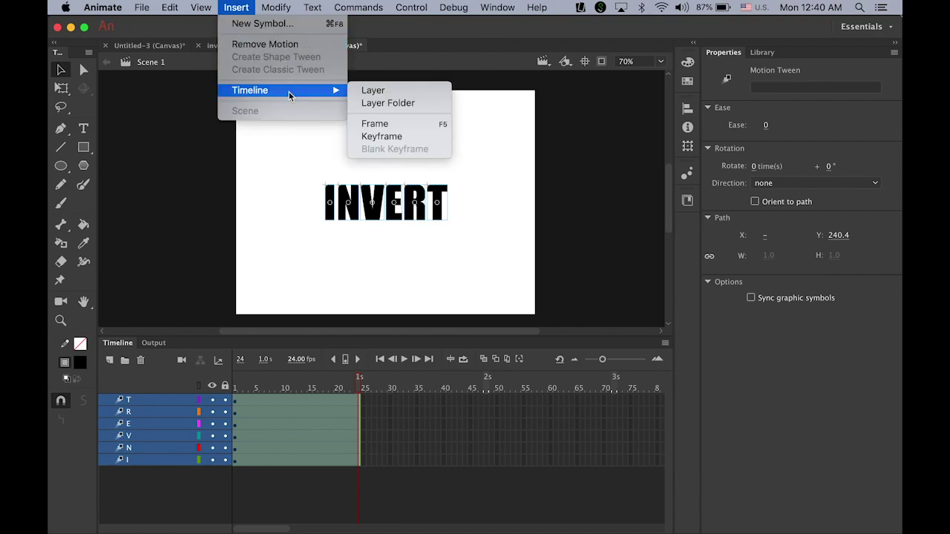
click(236, 6)
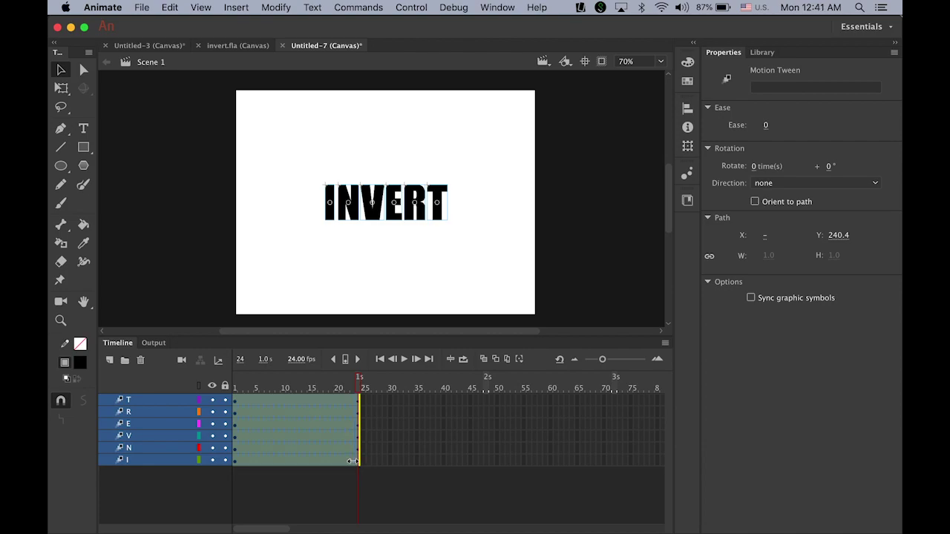
drag(353, 461, 283, 464)
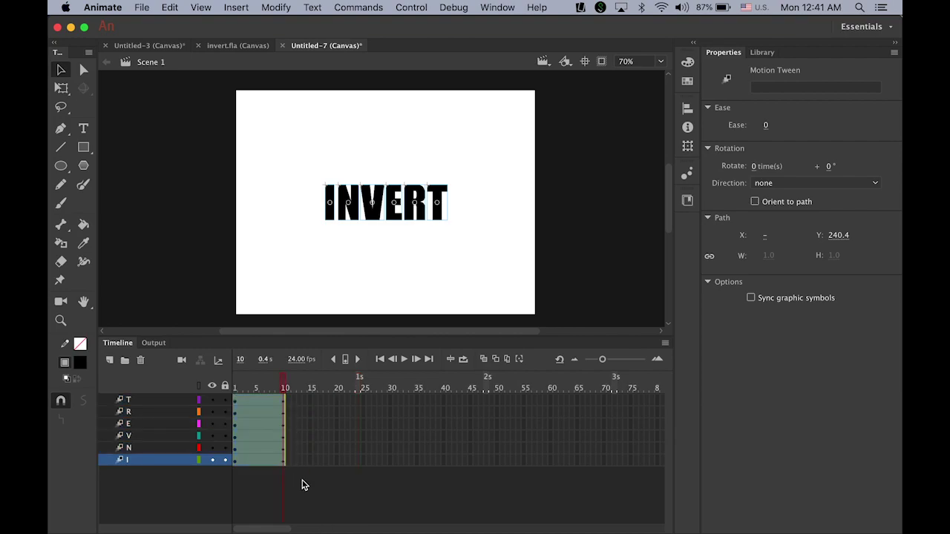
Step: Preview the shortened tweens, then select the letter I at frame 1 and bring up its Transform panel
drag(285, 387, 237, 392)
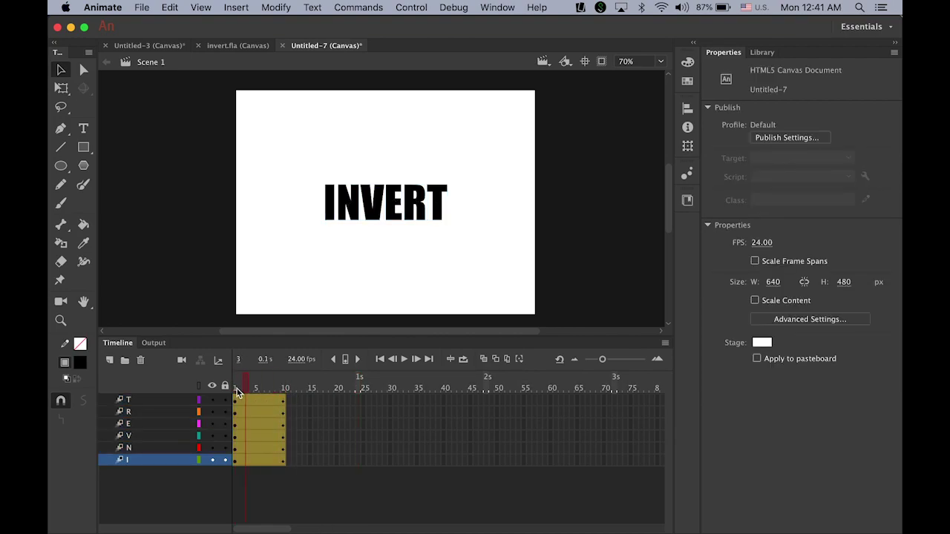
key(Return)
click(235, 389)
click(165, 461)
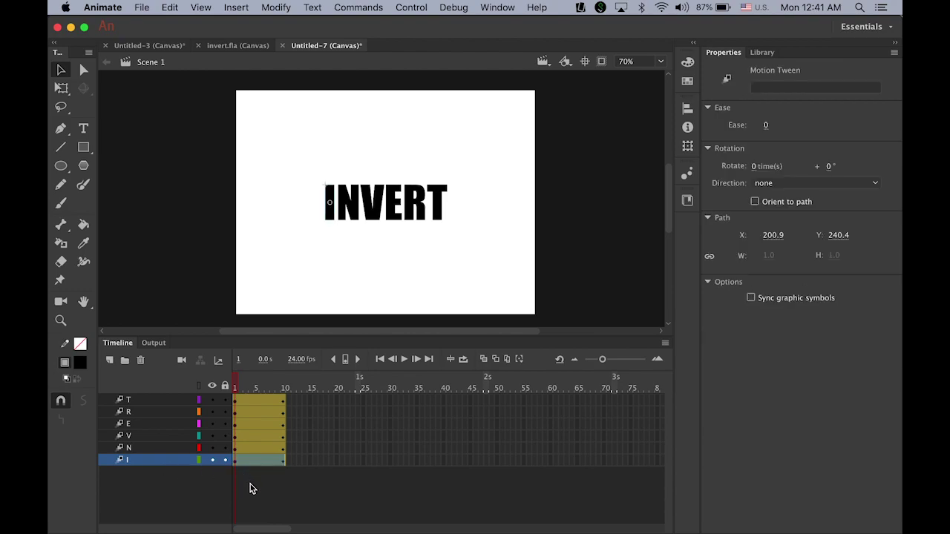
click(334, 219)
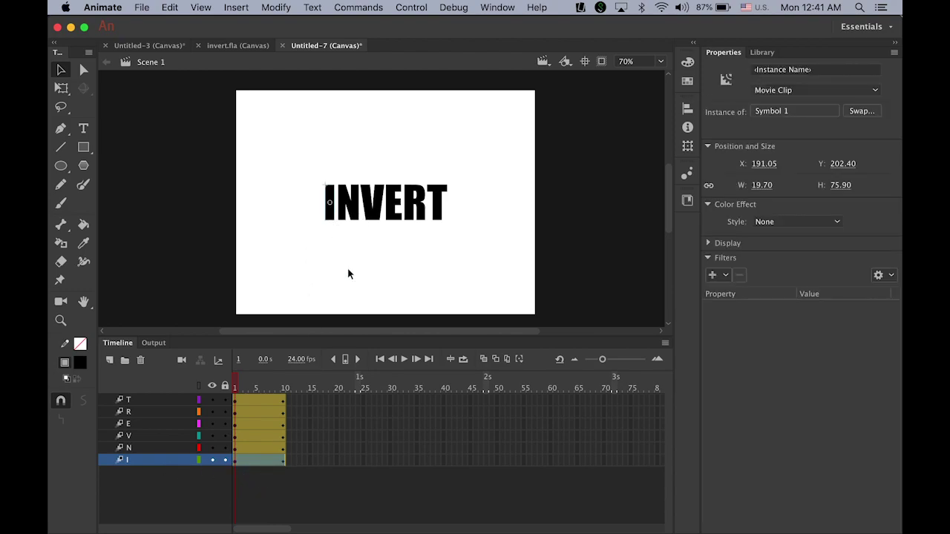
click(688, 147)
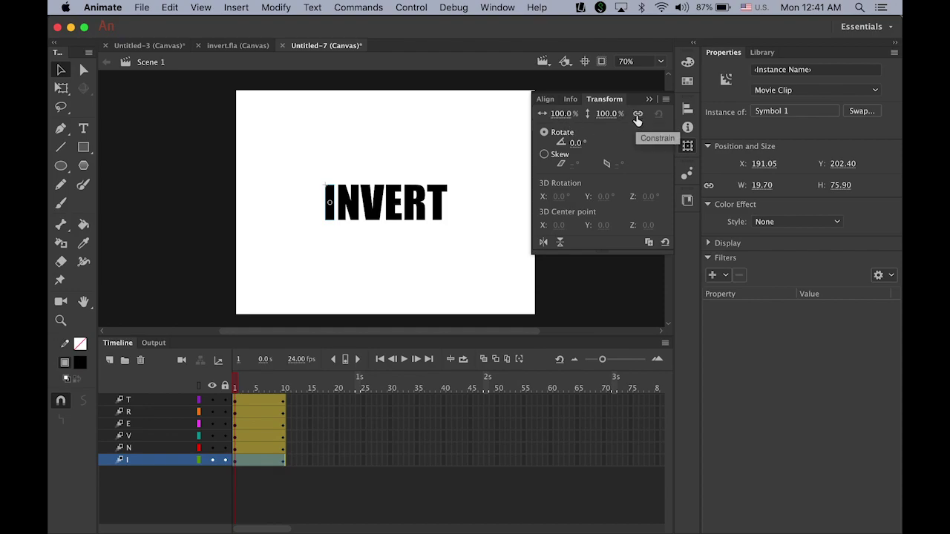
Step: Scale the letter I to 500% and rotate it 90° at frame 1
click(560, 114)
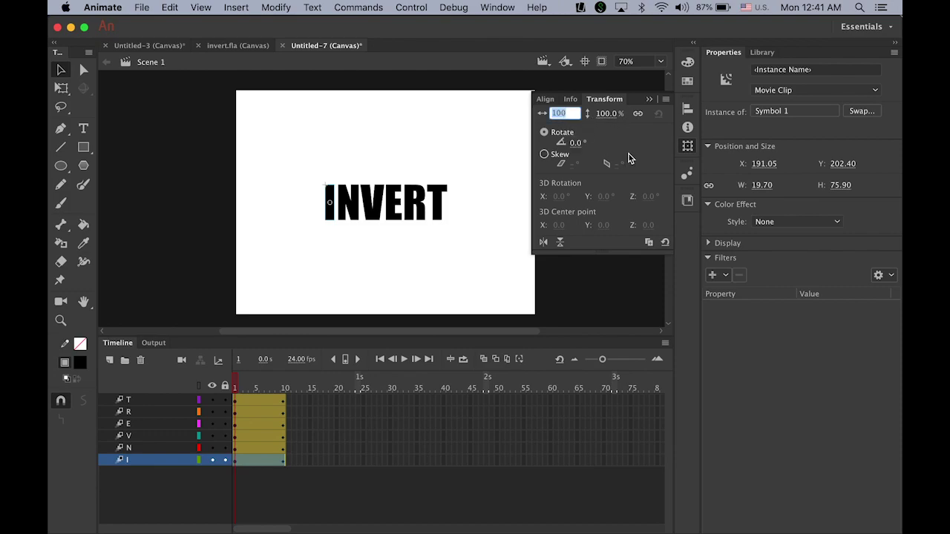
text(50)
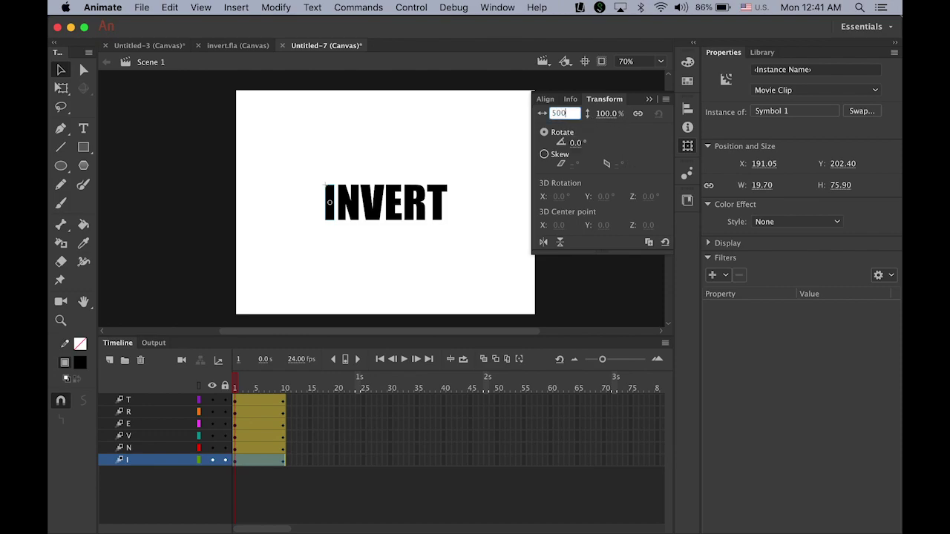
key(Return)
click(577, 142)
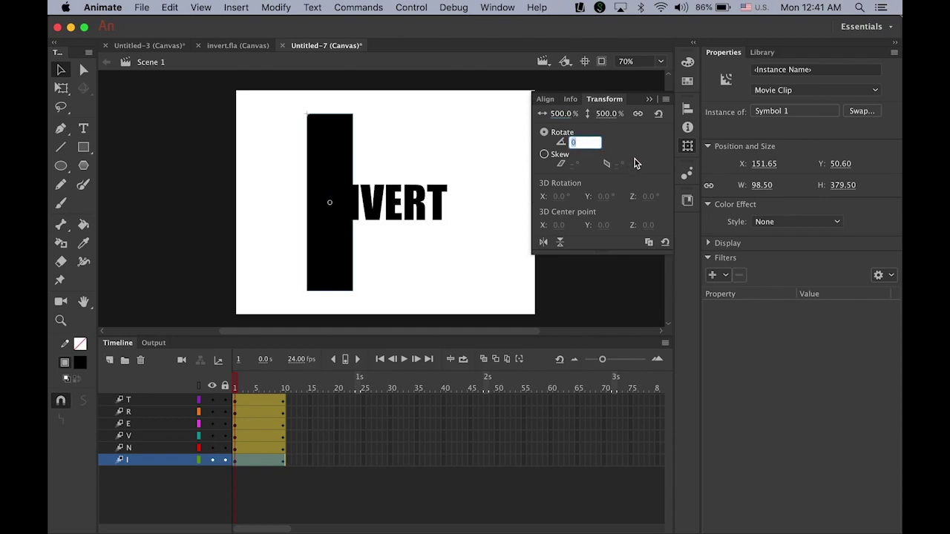
text(90)
key(Return)
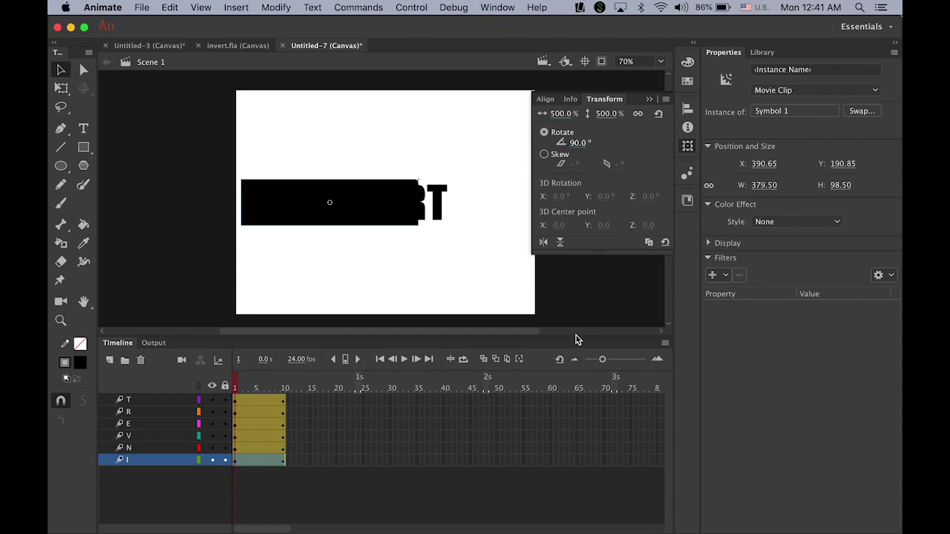
Step: Scrub to preview the I tween's motion, then reselect the I instance
click(239, 386)
mouse_move(239, 386)
mouse_down()
mouse_move(291, 394)
mouse_move(220, 384)
mouse_move(289, 397)
mouse_move(232, 396)
mouse_move(295, 395)
mouse_move(231, 397)
mouse_move(297, 396)
mouse_move(230, 401)
mouse_up()
click(235, 461)
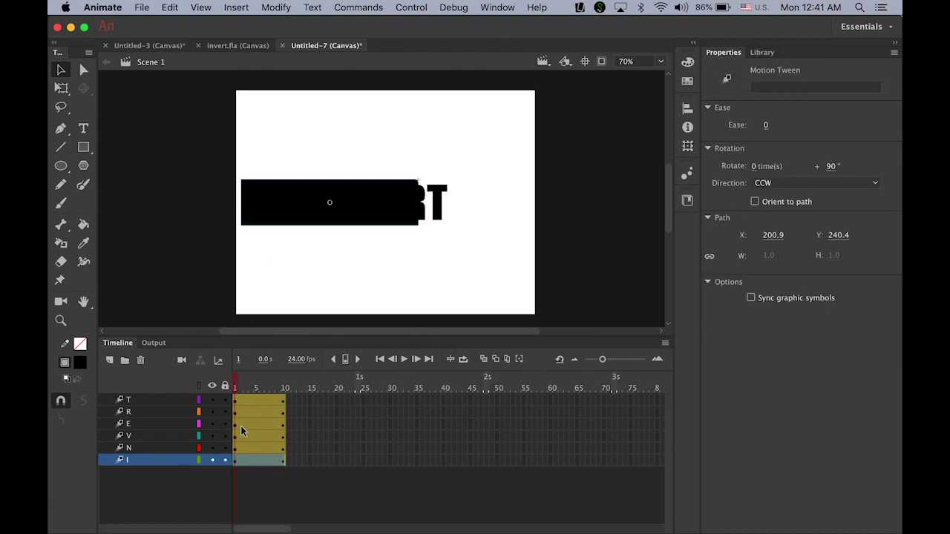
click(267, 200)
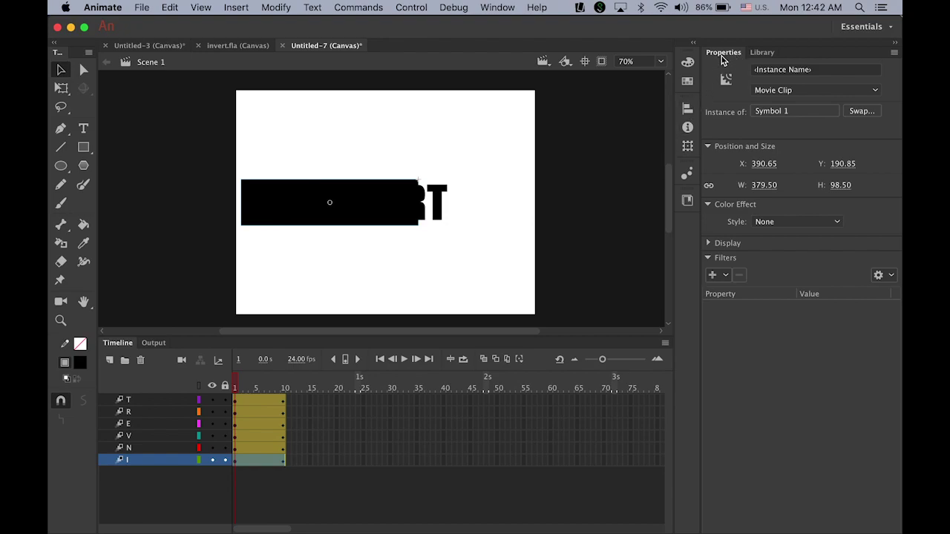
Step: Give the I instance an Alpha colour effect of 0% at frame 1
click(807, 222)
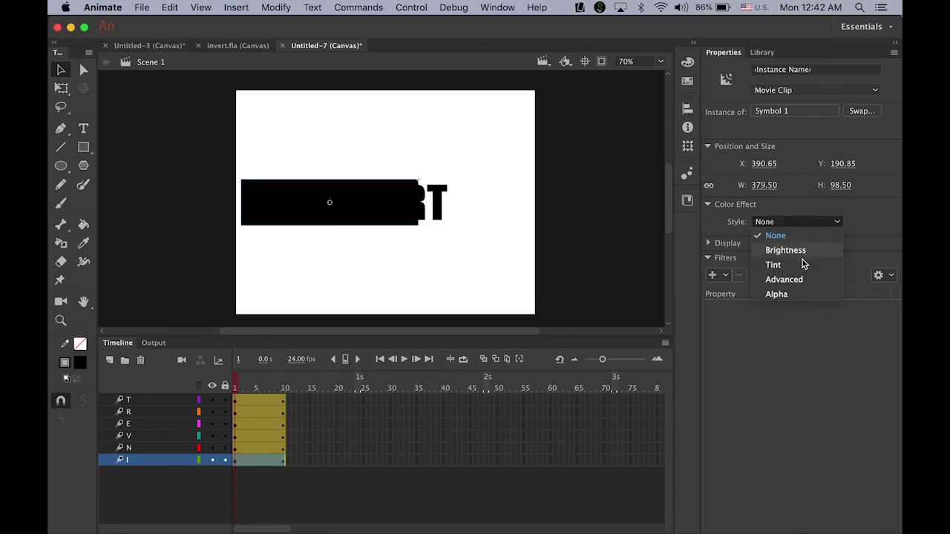
click(801, 297)
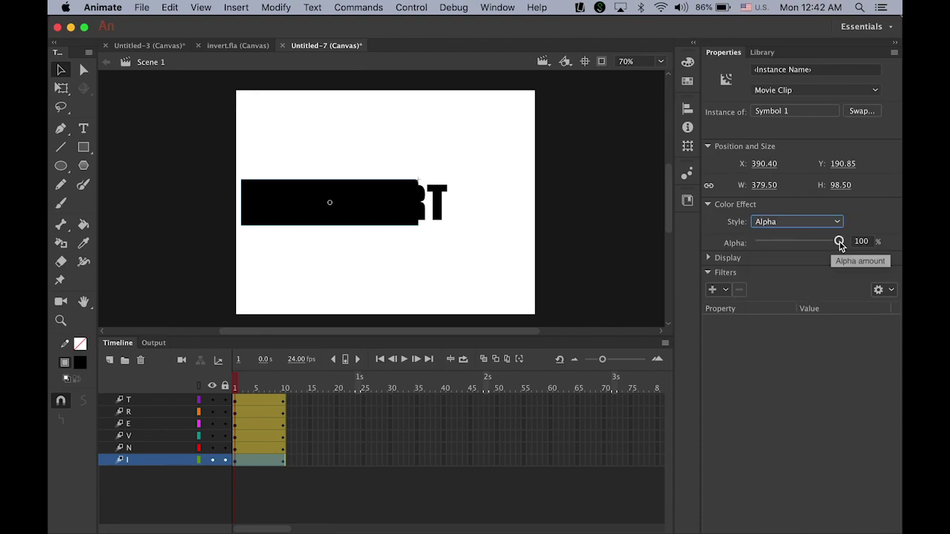
drag(840, 242, 729, 246)
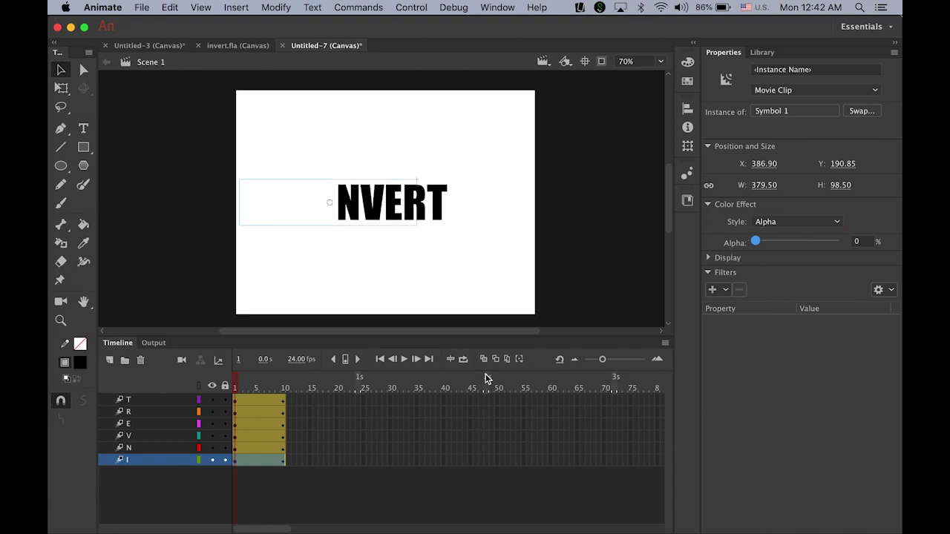
Step: Set the I to 100% alpha at frame 10, check the fade, and lock layer I
drag(237, 389, 285, 389)
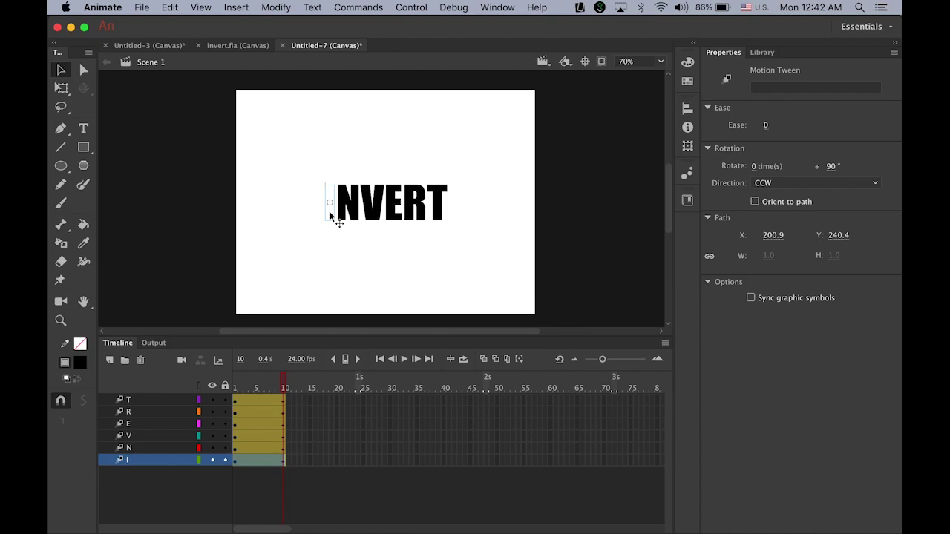
click(329, 211)
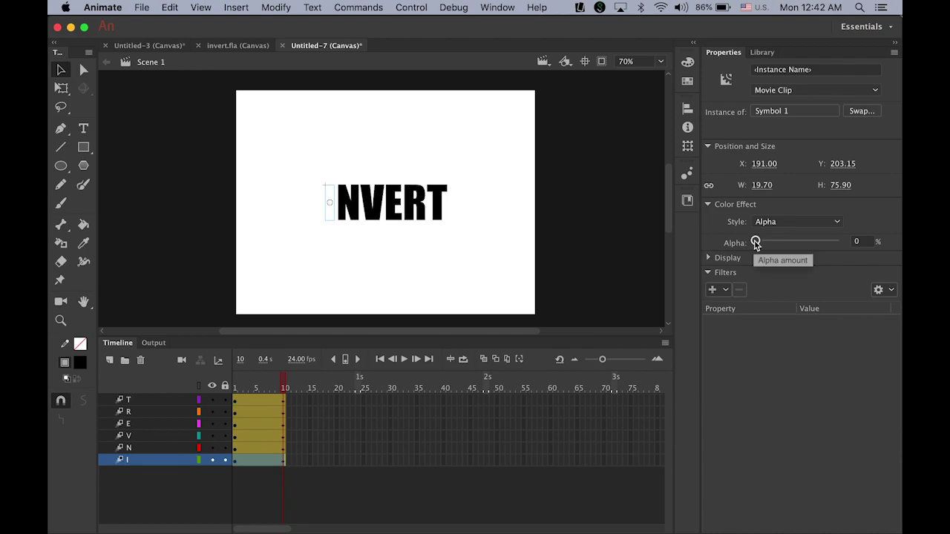
drag(756, 242, 887, 243)
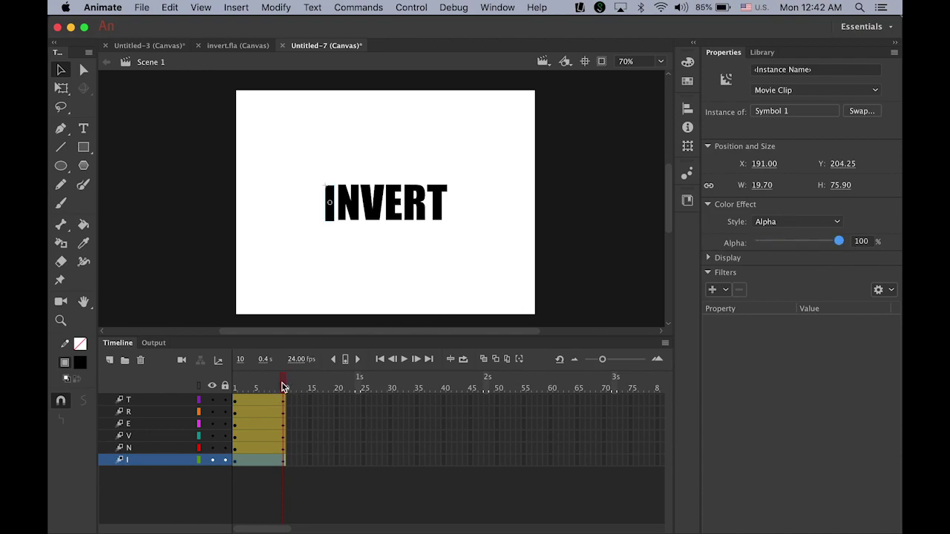
drag(285, 387, 290, 406)
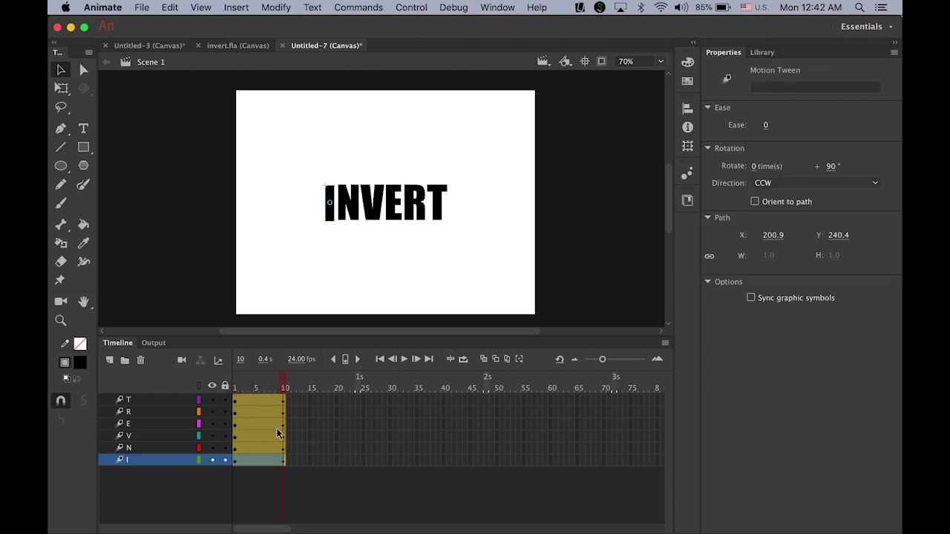
click(224, 461)
Step: At frame 1, scale the N instance to 500% and rotate it 90°
drag(285, 386, 235, 387)
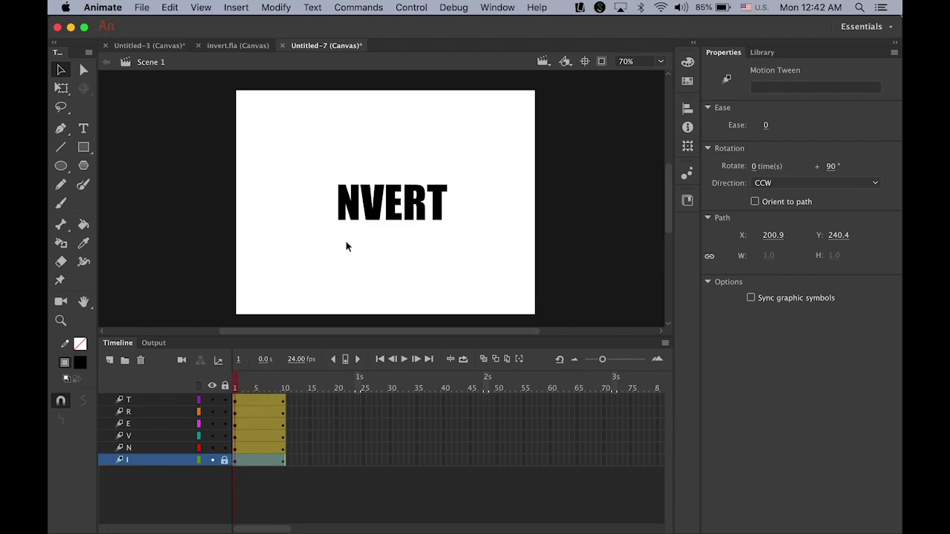
click(182, 447)
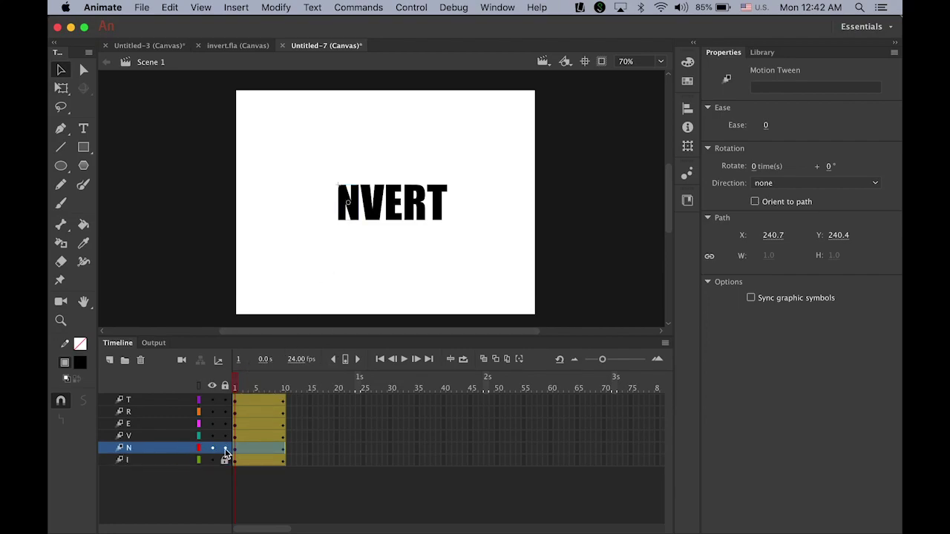
click(353, 216)
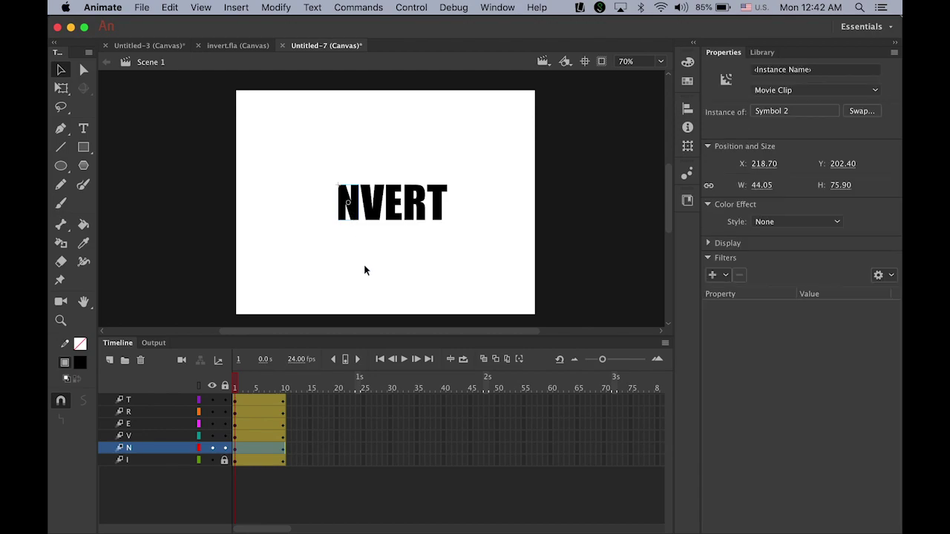
click(687, 145)
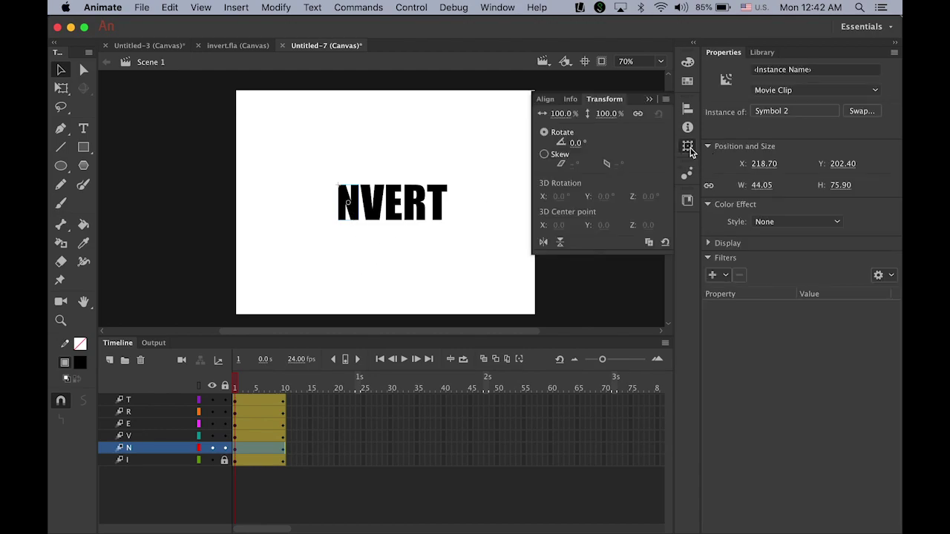
click(549, 112)
text(50)
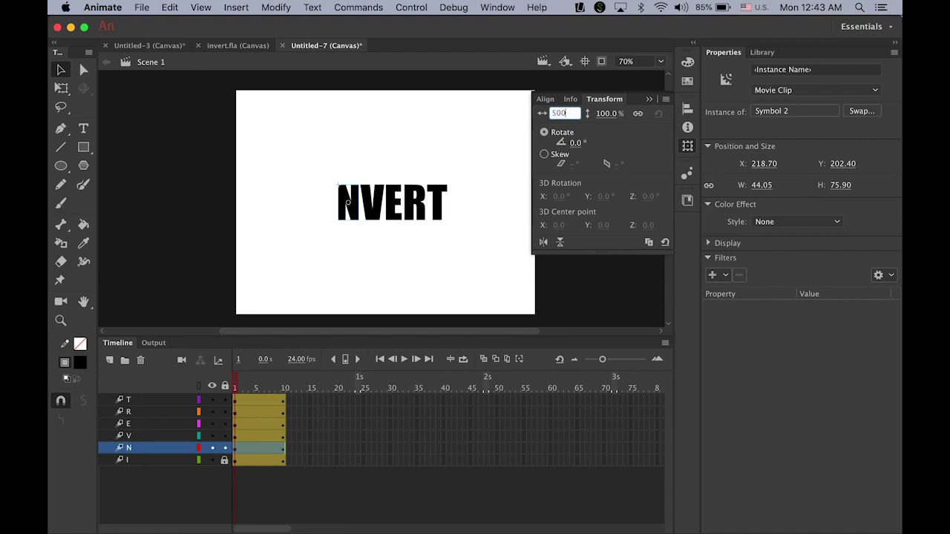
text(0)
key(Return)
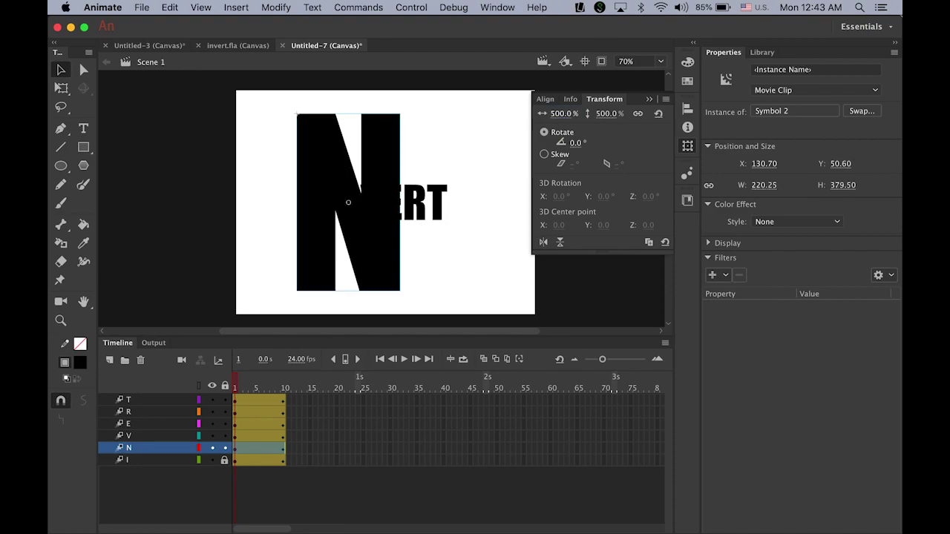
click(577, 143)
text(90)
key(Return)
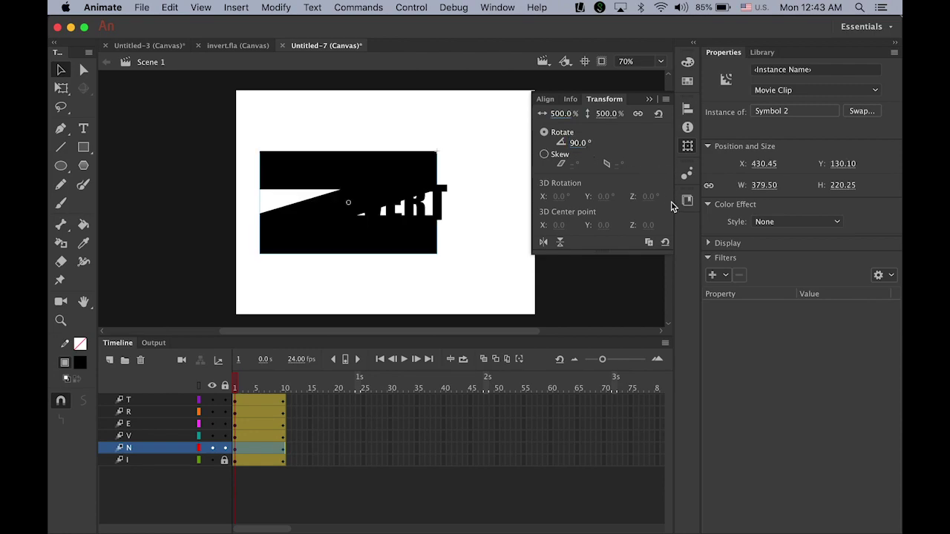
Step: Set the N's Alpha to 0% at frame 1 and 100% at frame 10, then lock layer N
click(761, 221)
click(797, 293)
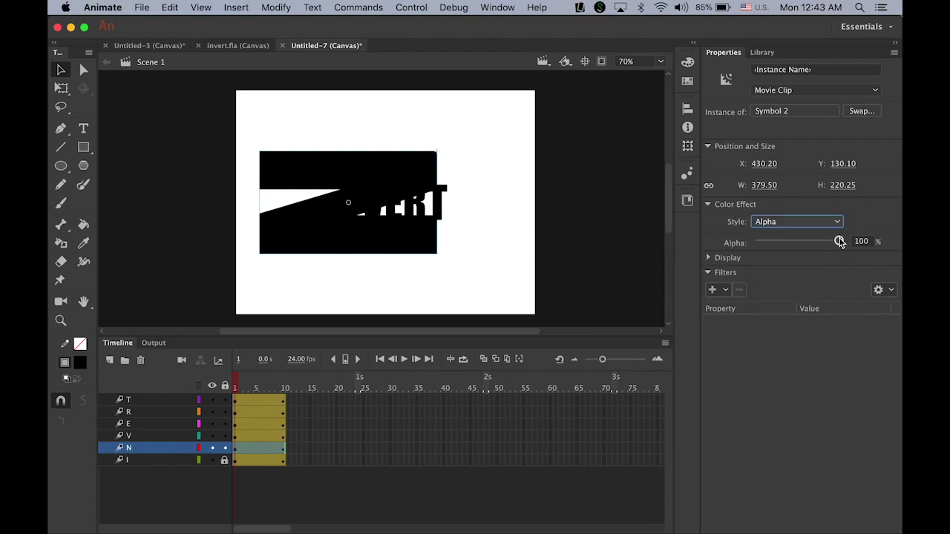
drag(837, 240, 715, 255)
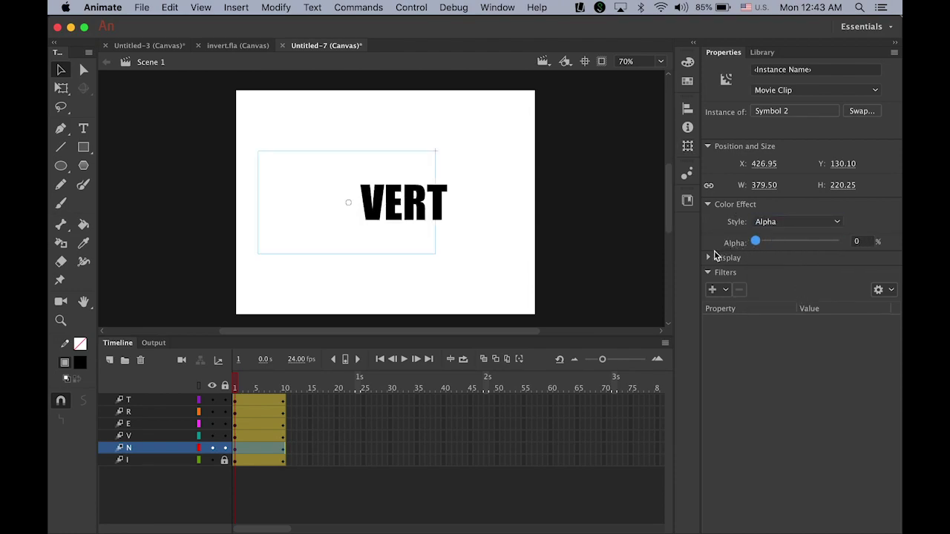
click(285, 389)
click(367, 233)
click(349, 213)
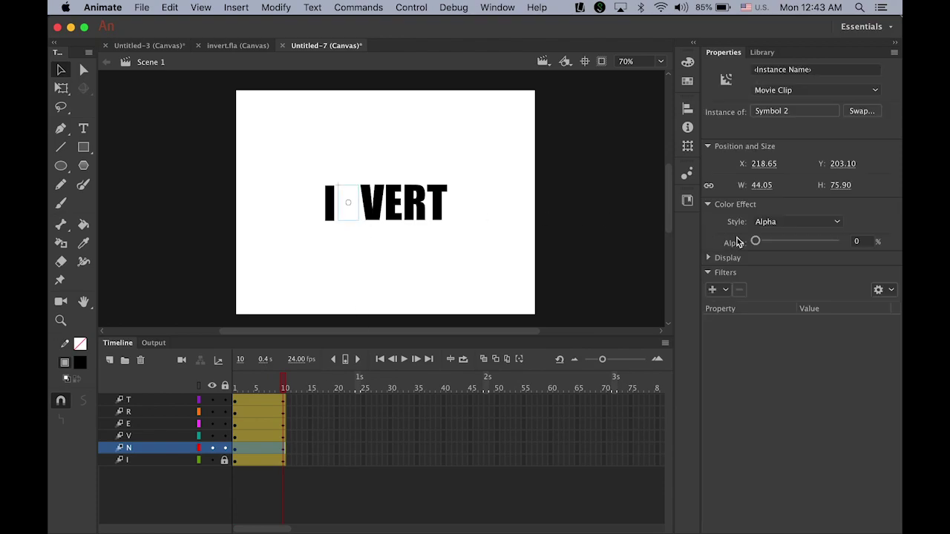
drag(756, 241, 892, 255)
click(225, 449)
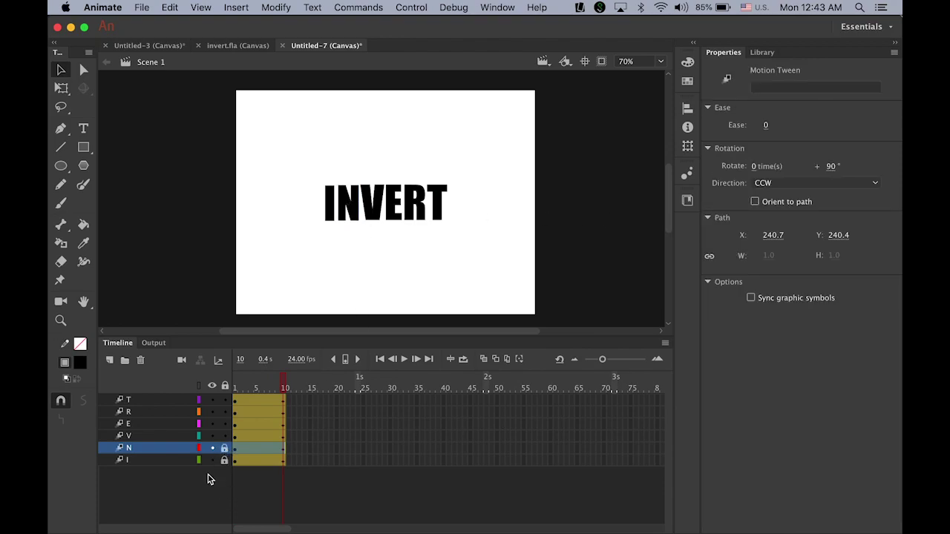
Step: At frame 1, scale the V instance to 500% and rotate it 90°
click(139, 438)
drag(287, 391, 195, 407)
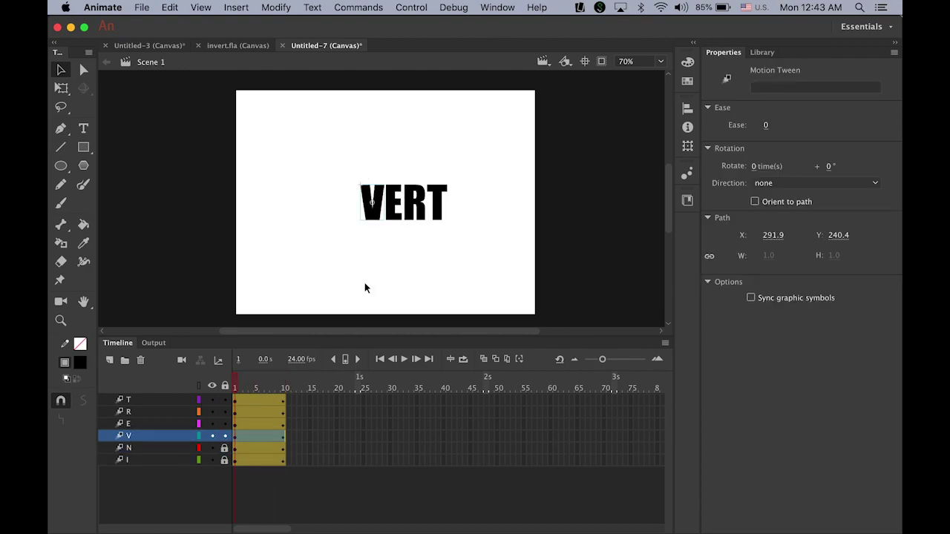
click(375, 213)
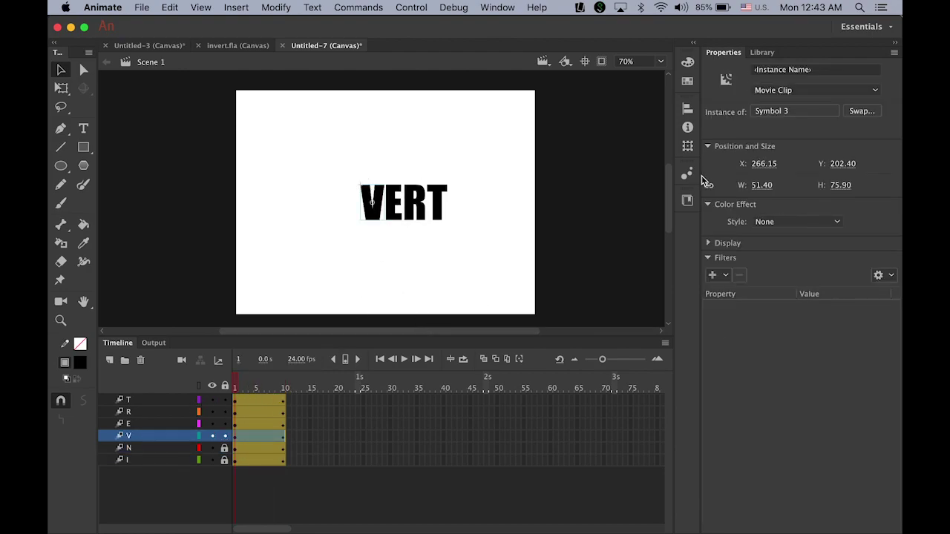
click(688, 147)
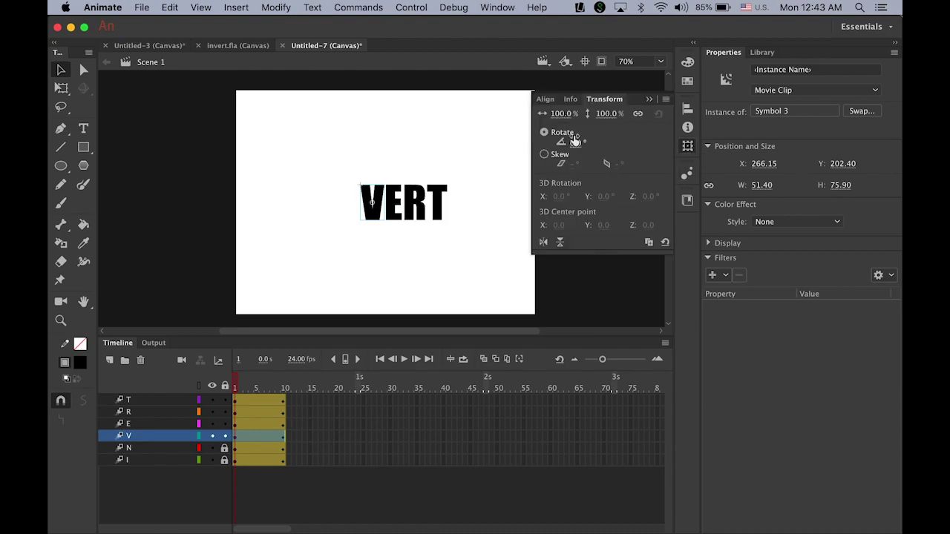
text(500)
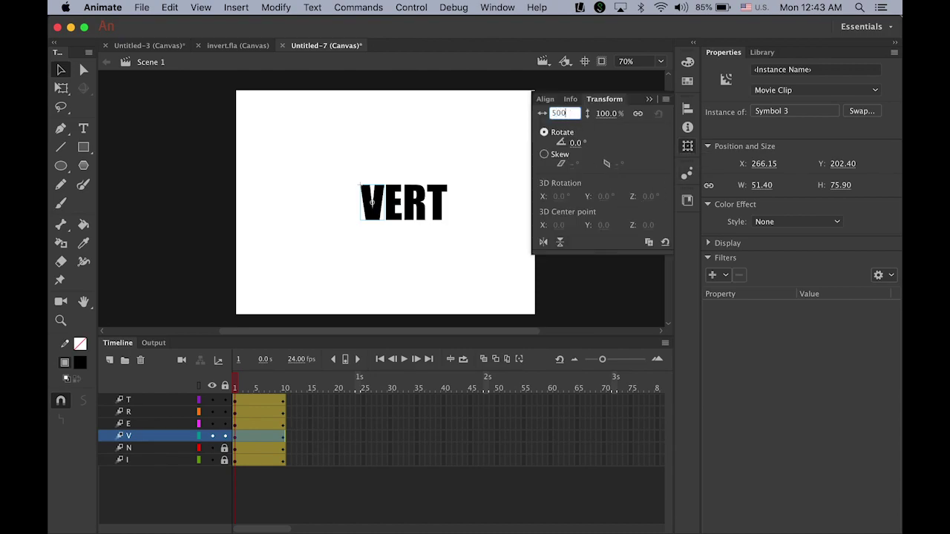
key(Return)
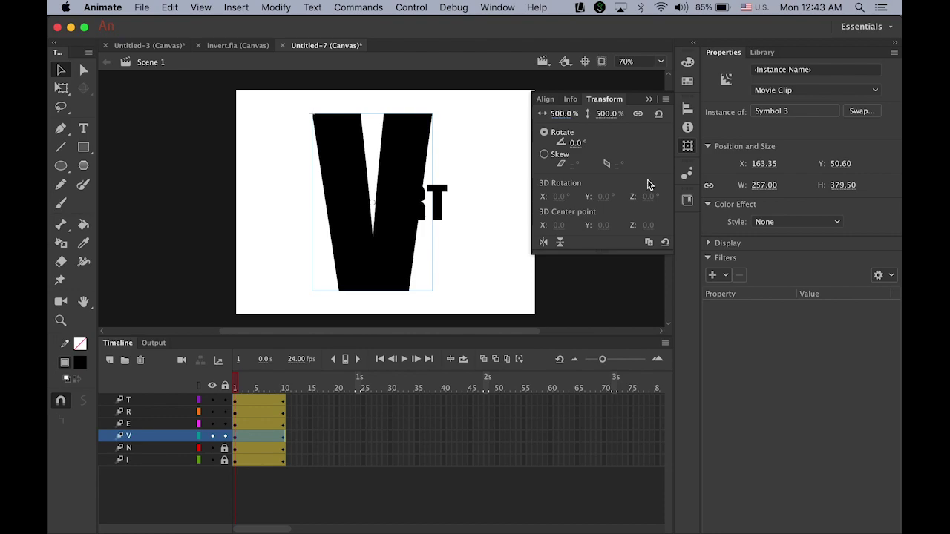
click(575, 143)
key(Return)
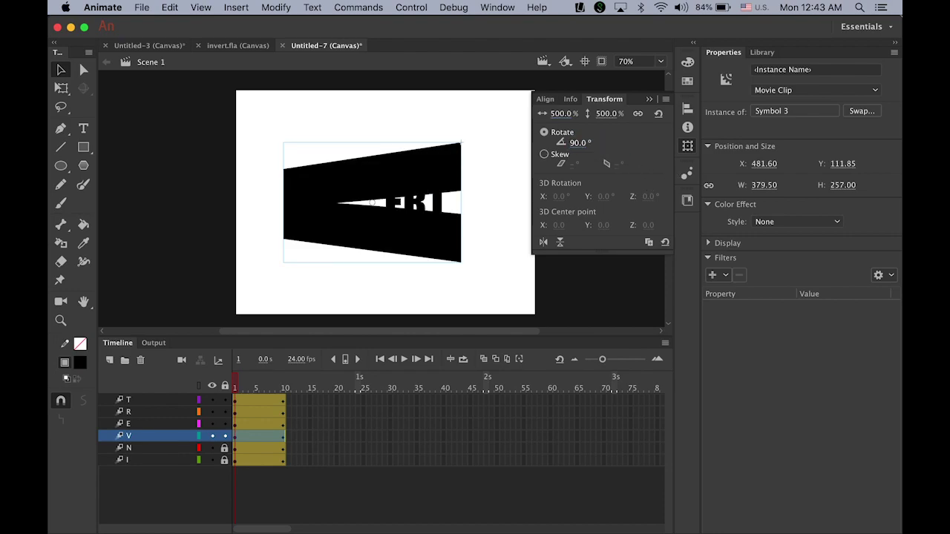
Step: Fade the V from Alpha 0% at frame 1 to 100% at frame 10, preview, and lock layer V
click(821, 222)
click(802, 295)
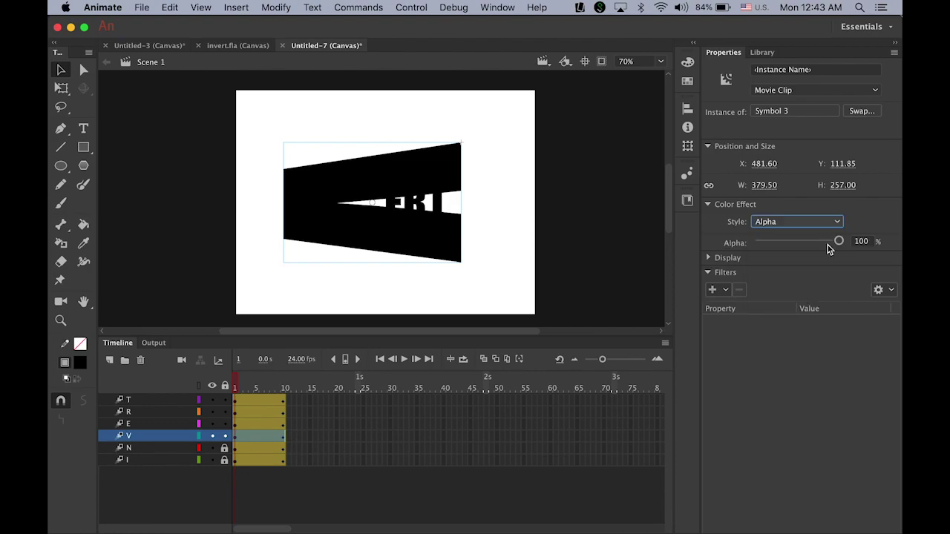
drag(839, 242, 712, 244)
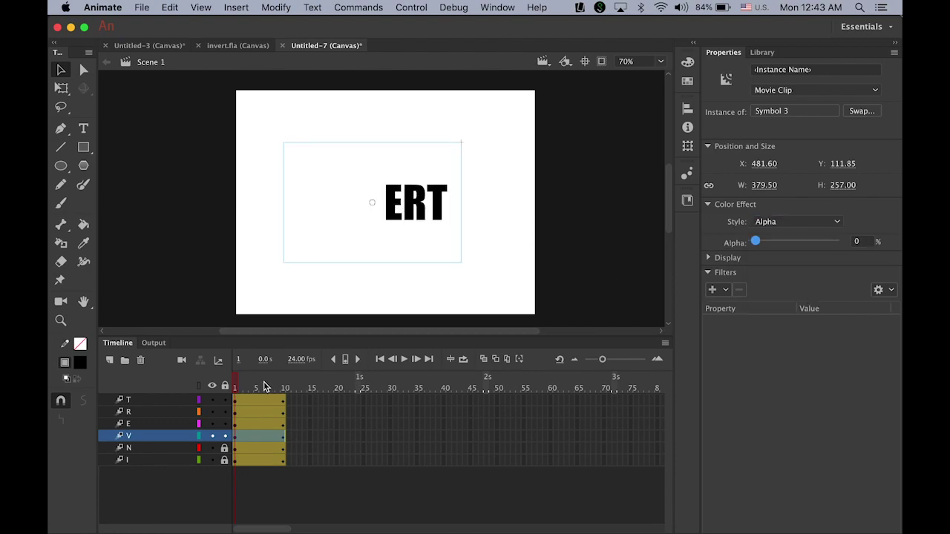
drag(234, 387, 284, 387)
click(380, 217)
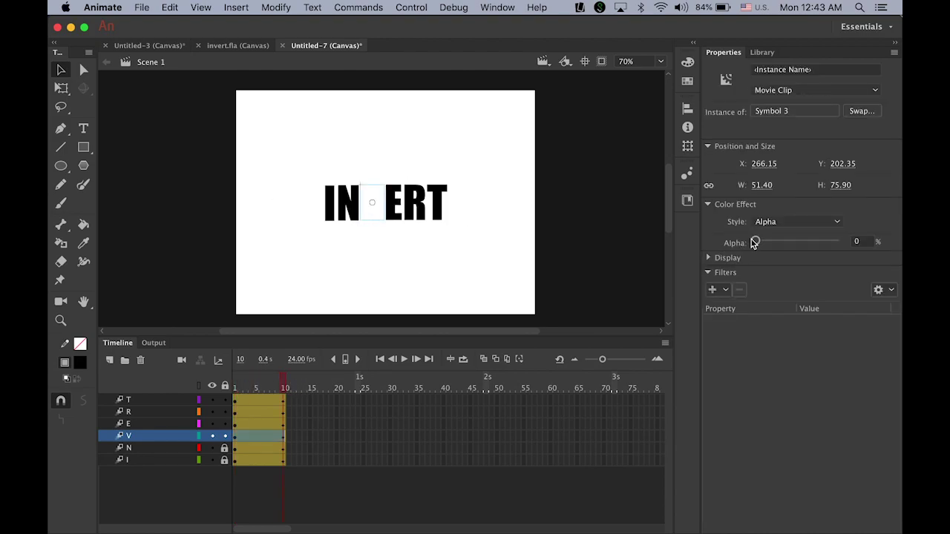
drag(753, 241, 869, 256)
mouse_move(282, 387)
mouse_down()
mouse_move(227, 388)
mouse_move(285, 388)
mouse_up()
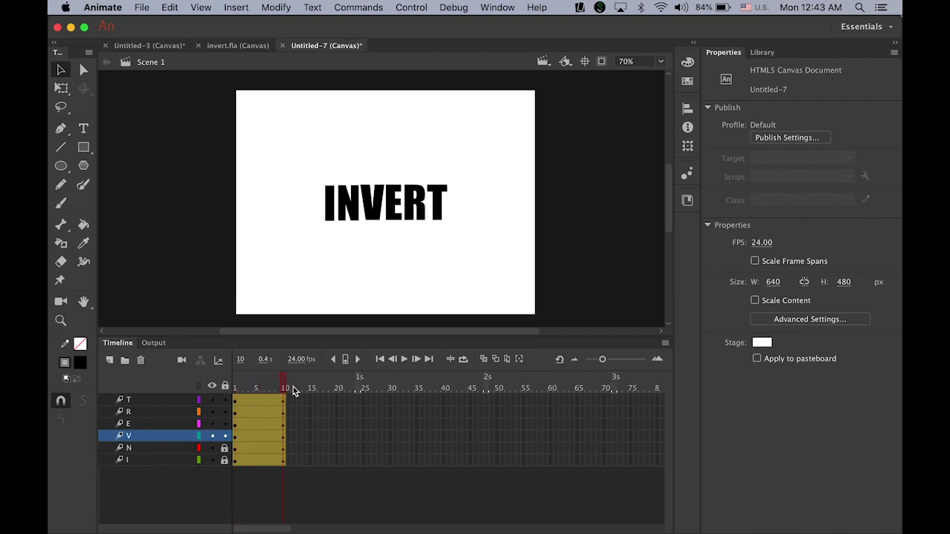
click(283, 436)
click(224, 435)
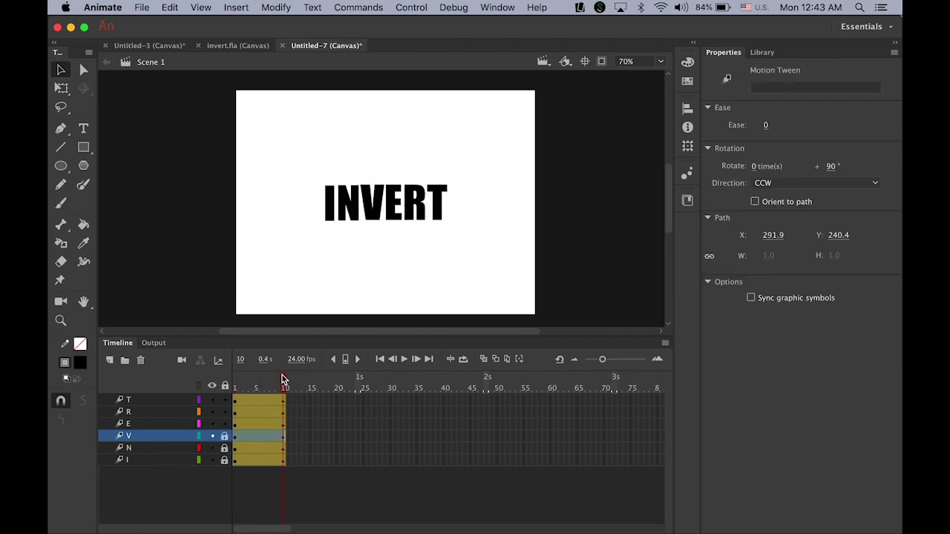
Step: At frame 1, scale the E to 500% and rotate it 90°
drag(283, 383, 212, 392)
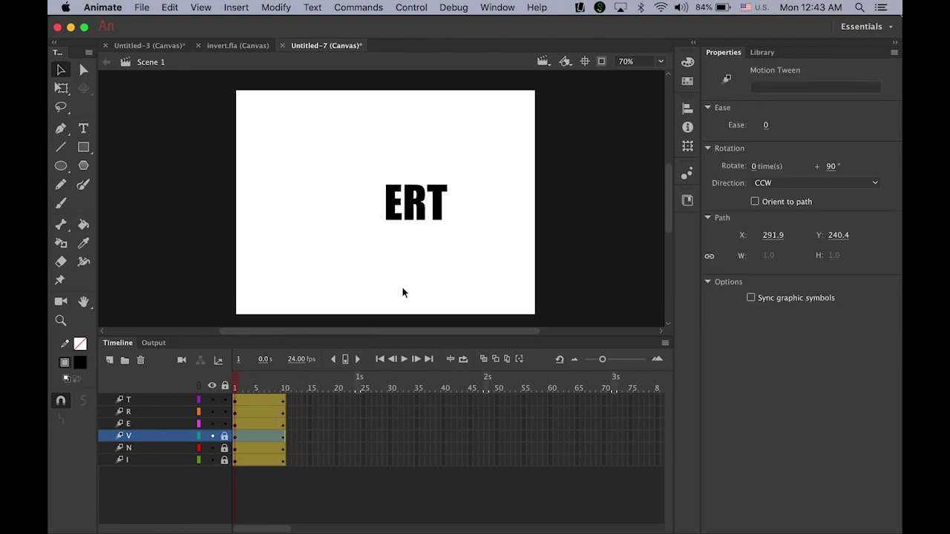
click(393, 219)
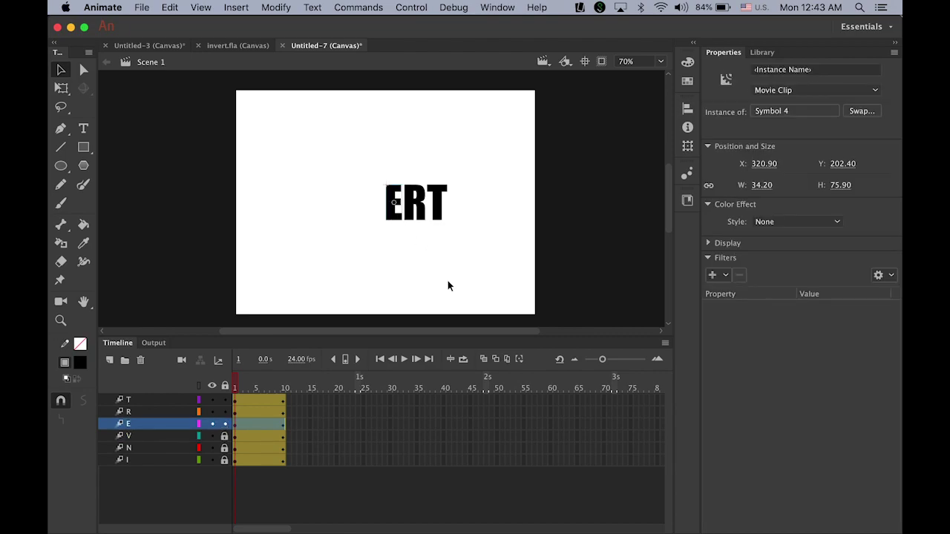
click(687, 146)
click(557, 113)
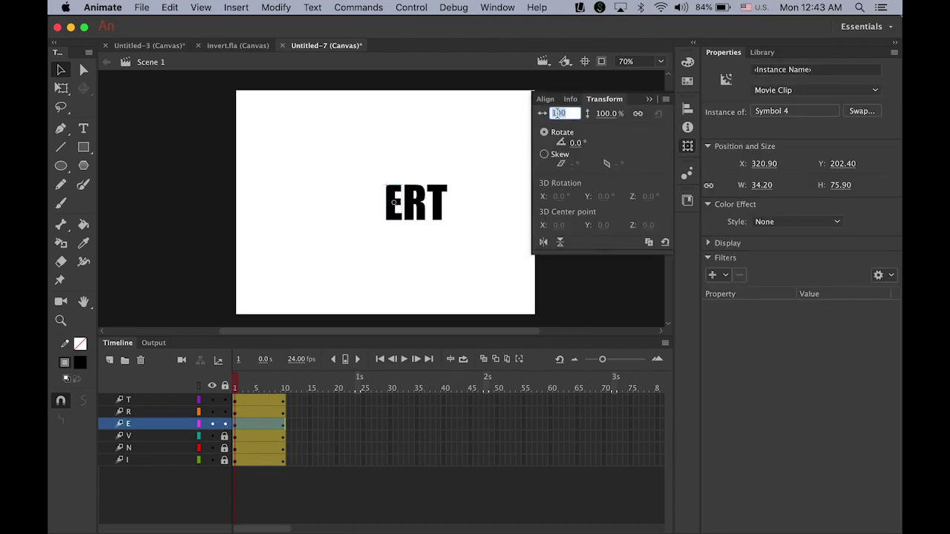
text(500)
key(Return)
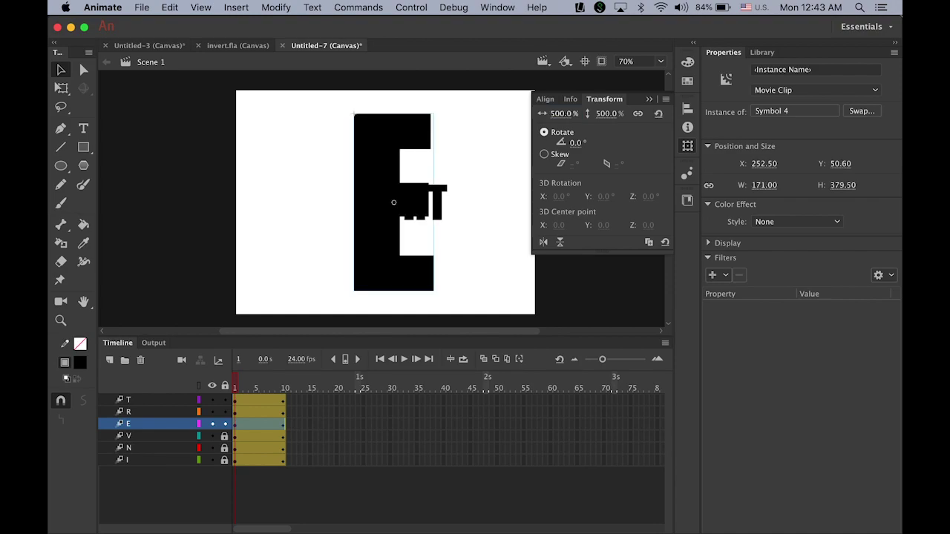
click(576, 143)
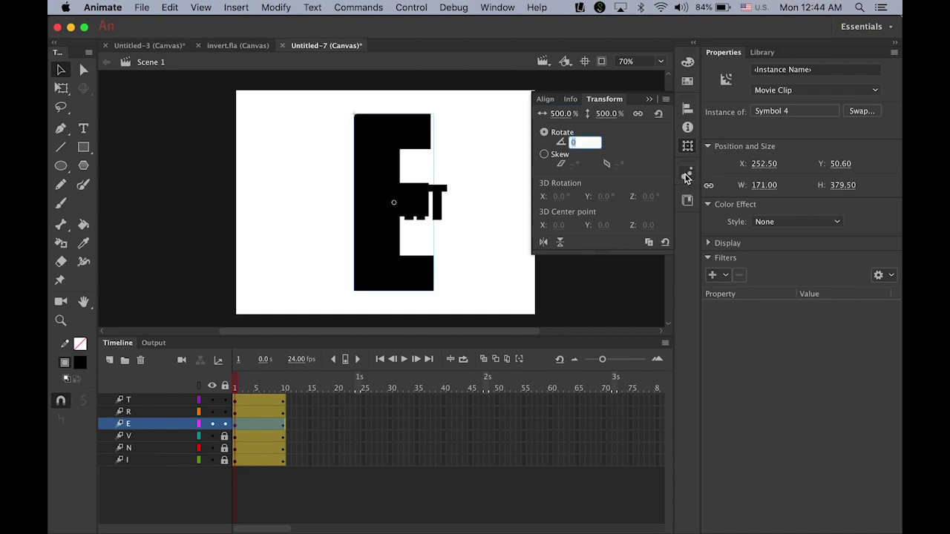
key(Right)
key(Return)
Step: Fade the E from Alpha 0% at frame 1 to 100% at frame 10 and lock layer E
click(809, 224)
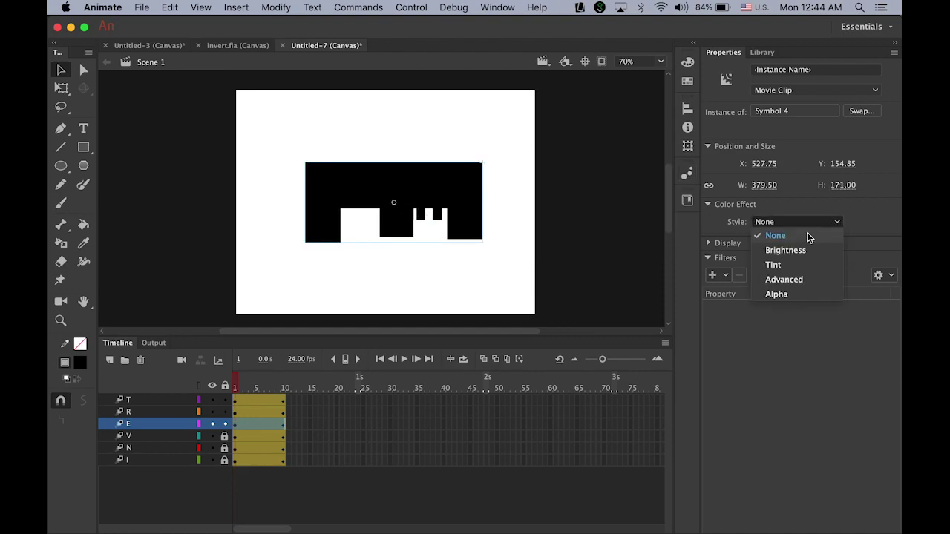
click(806, 299)
drag(837, 242, 755, 242)
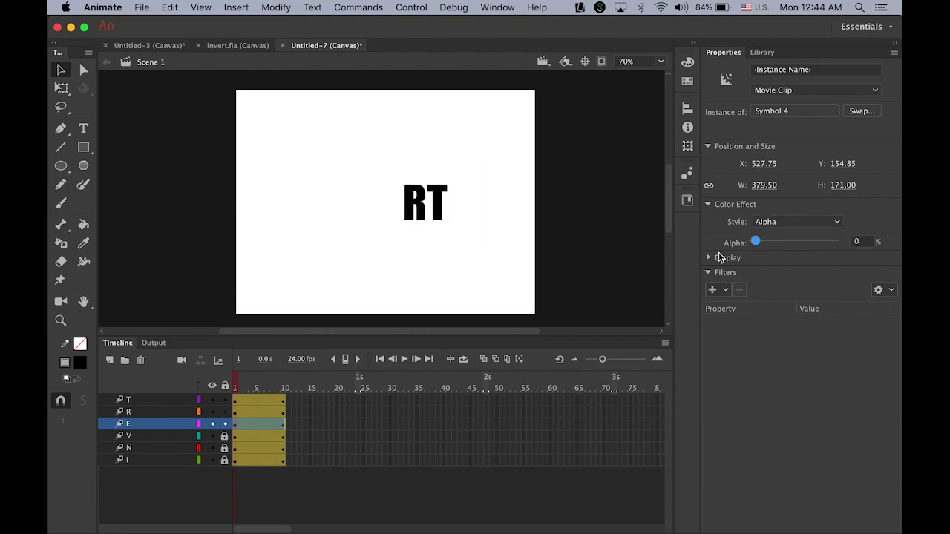
click(404, 358)
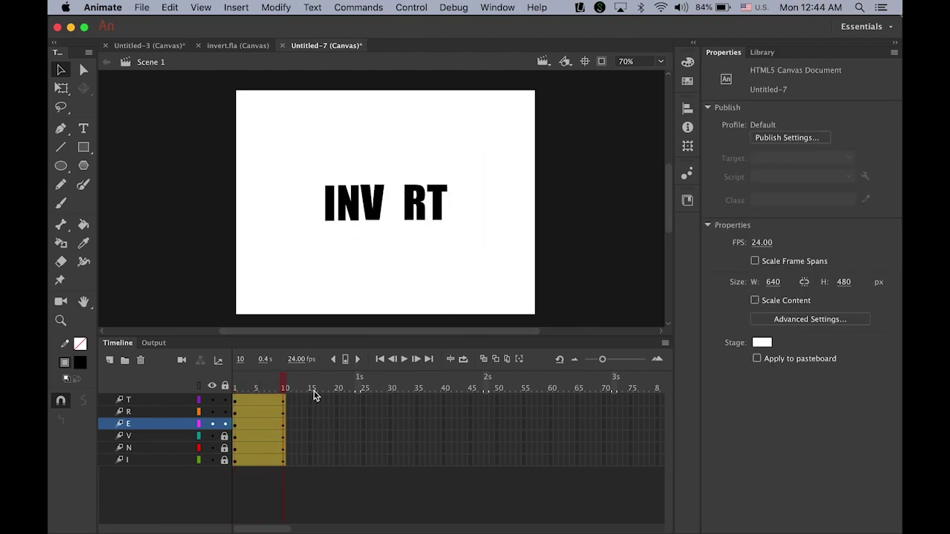
click(398, 219)
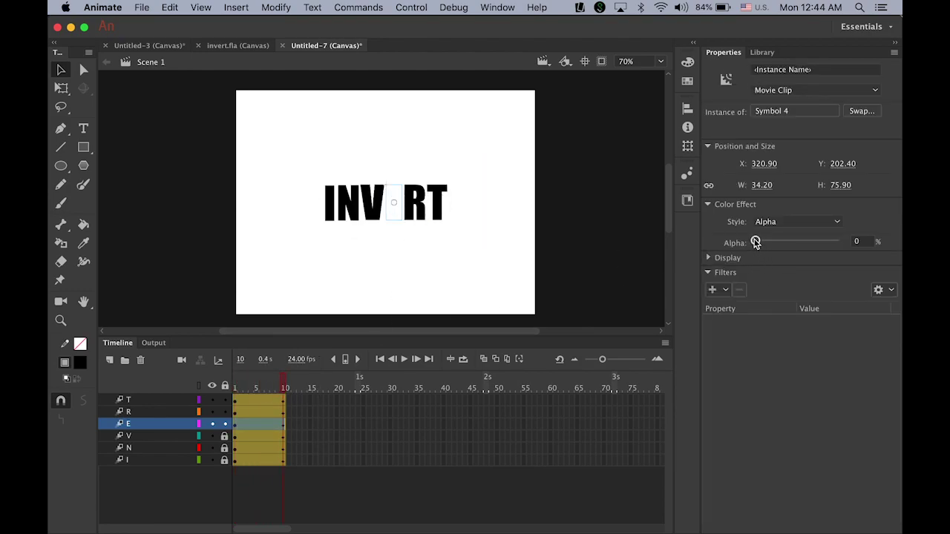
drag(757, 242, 839, 242)
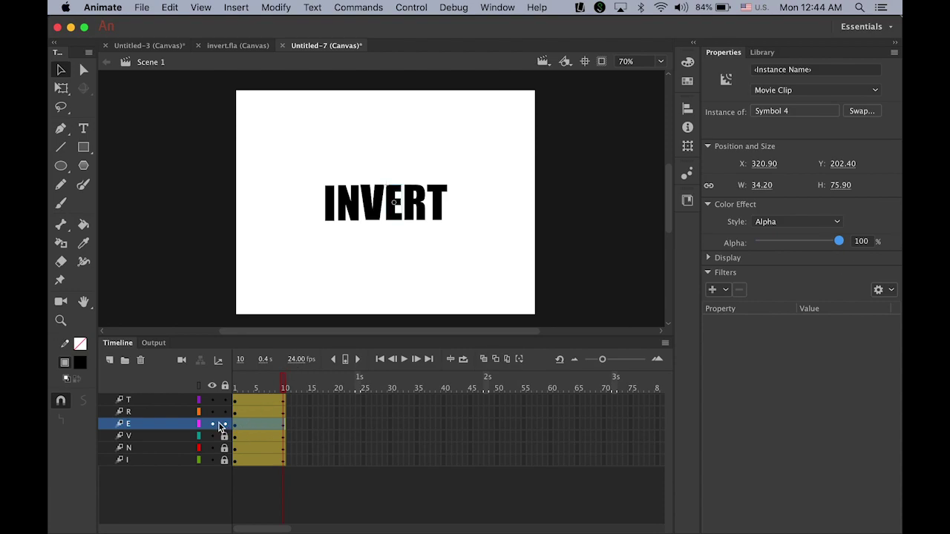
click(225, 424)
drag(289, 386, 194, 390)
click(417, 213)
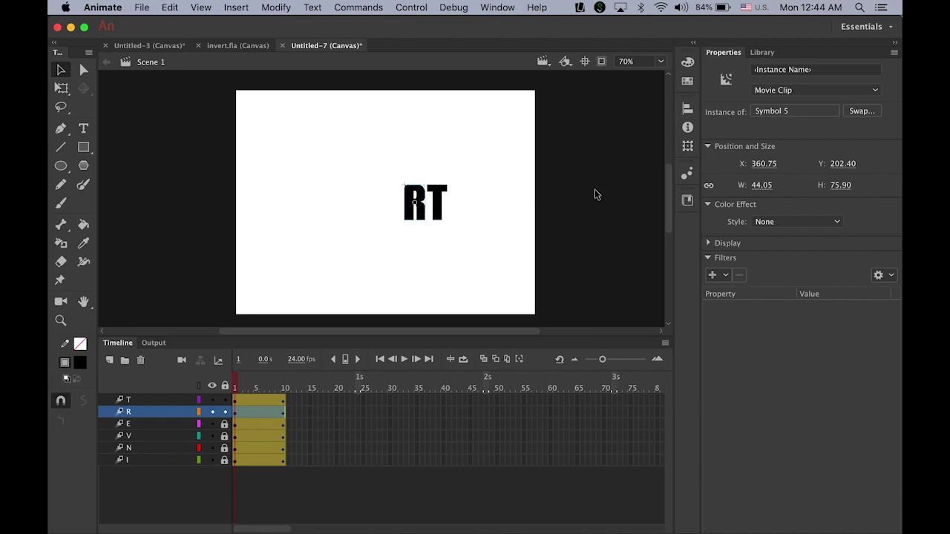
Step: Scale the R to 500% and rotate it 90° at frame 1
click(688, 146)
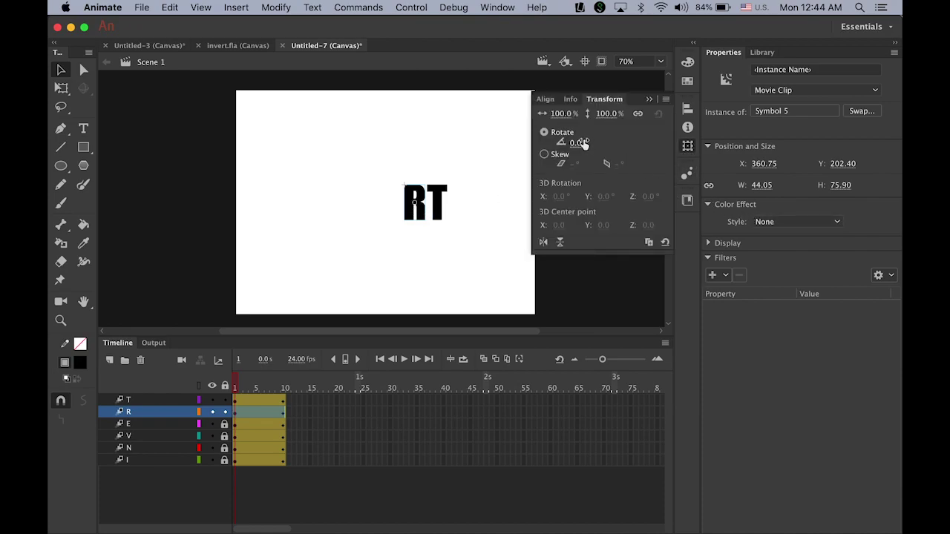
text(500)
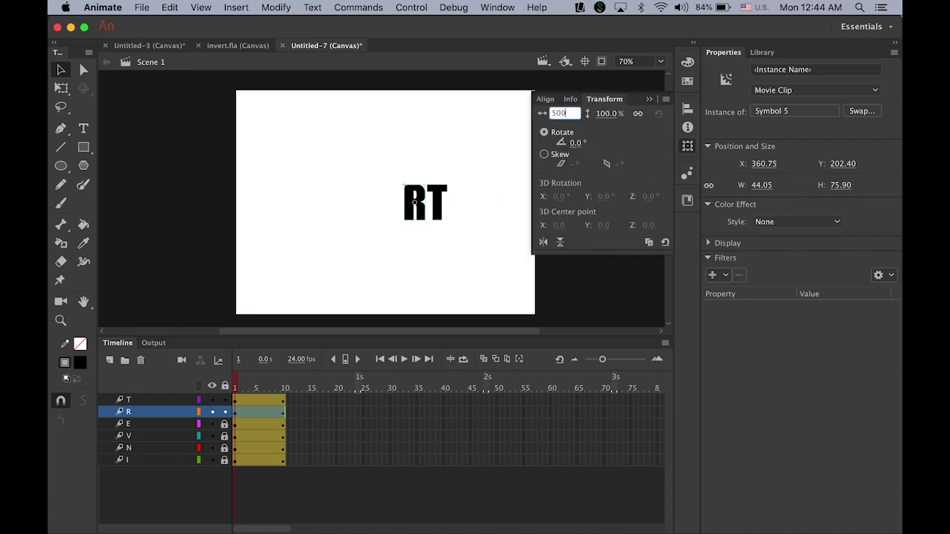
key(Return)
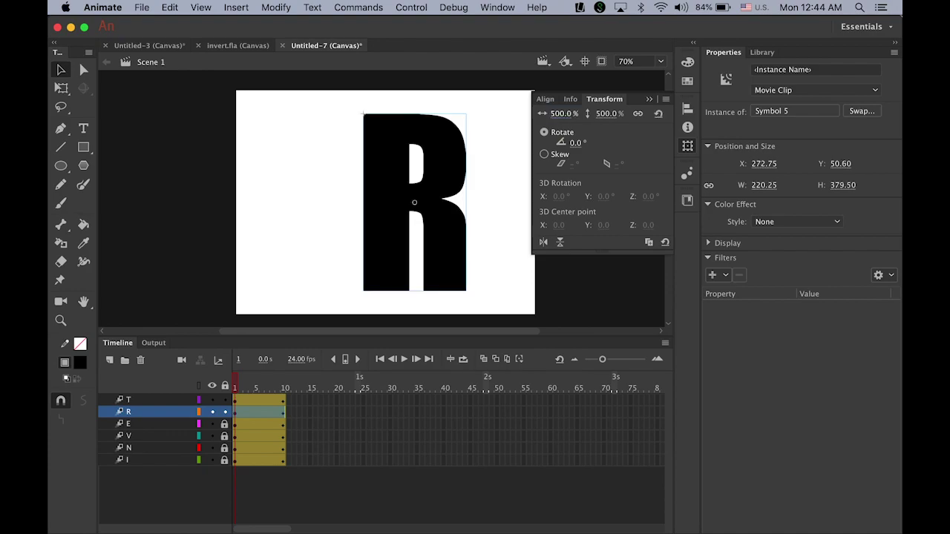
click(578, 144)
text(9)
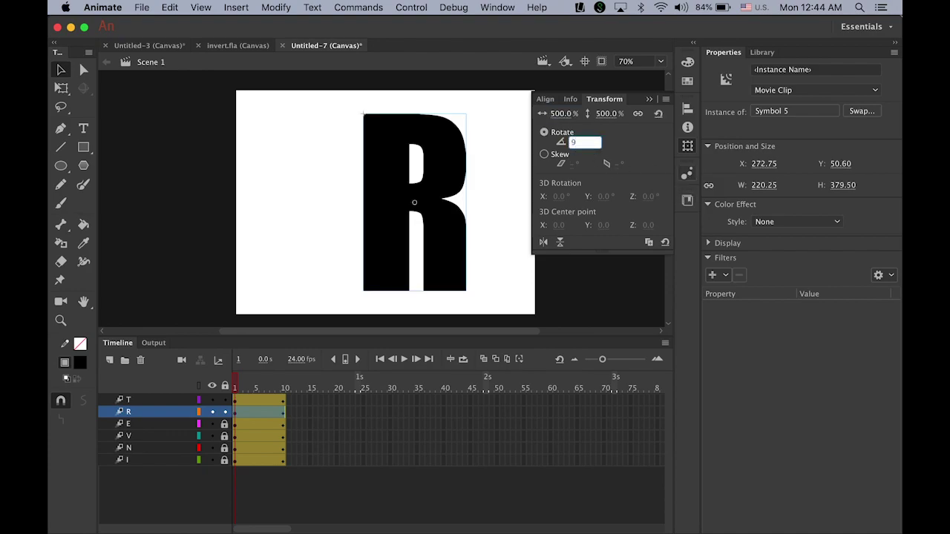
text(.50)
key(Return)
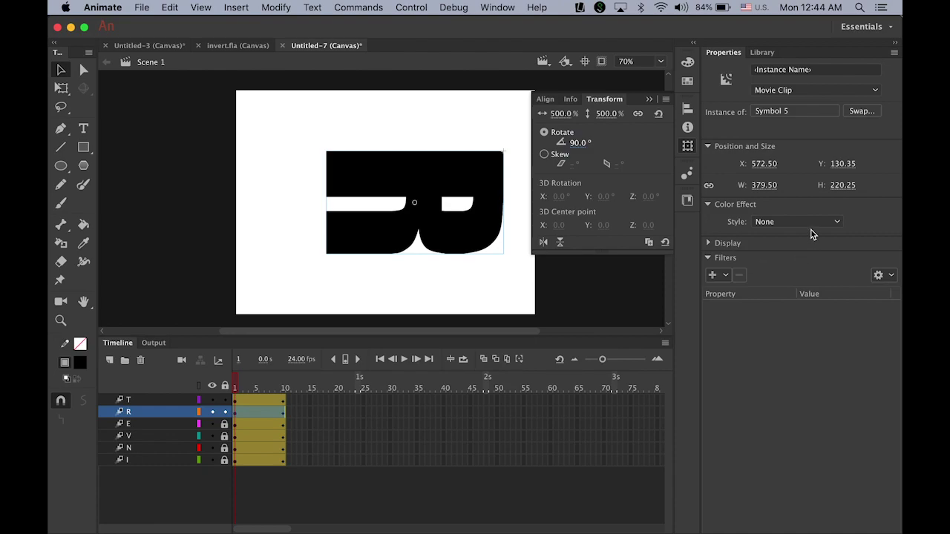
Step: Fade the R from Alpha 0% at frame 1 to full opacity at frame 10
click(813, 222)
click(800, 295)
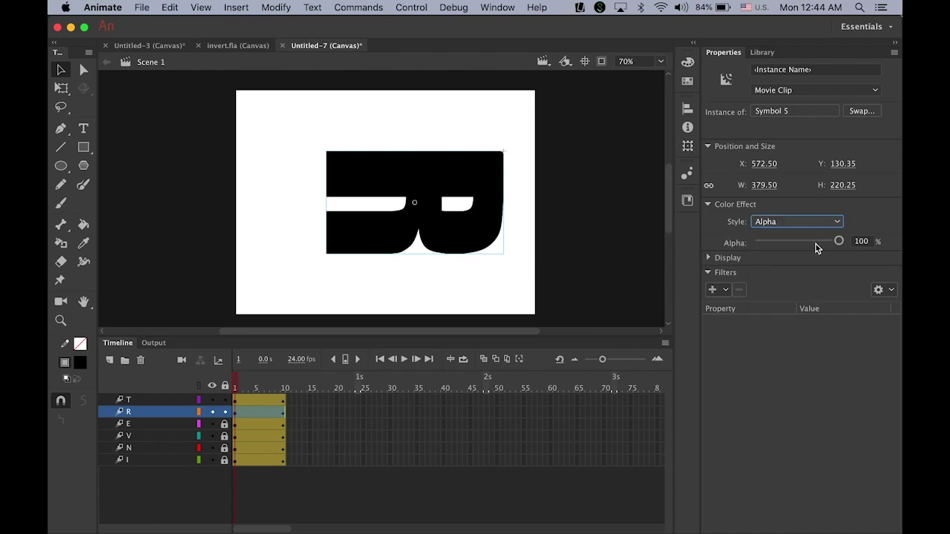
drag(838, 241, 714, 251)
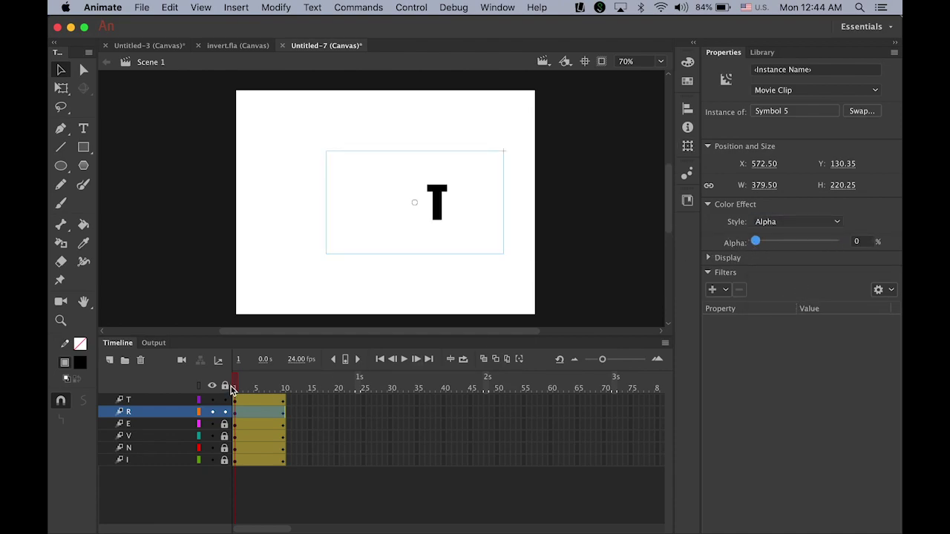
drag(250, 384, 311, 381)
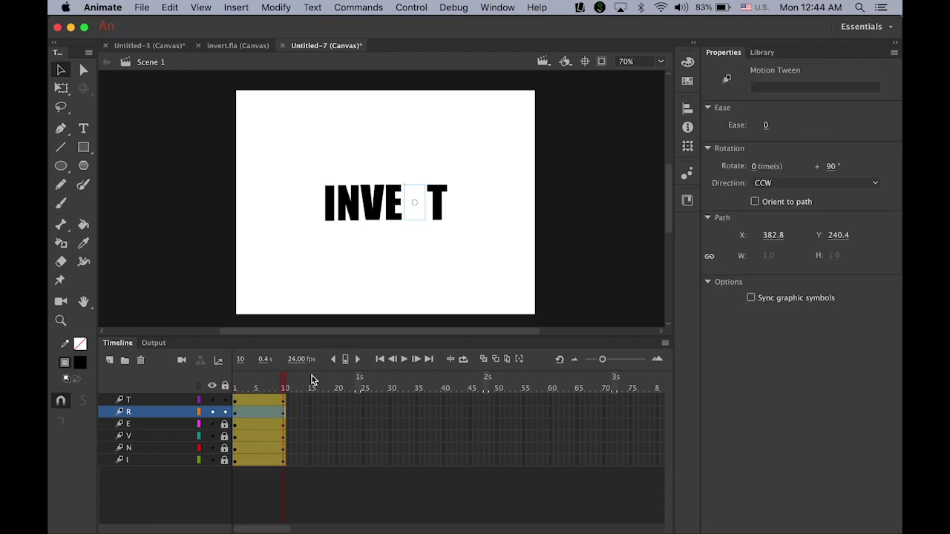
click(416, 223)
drag(753, 241, 840, 242)
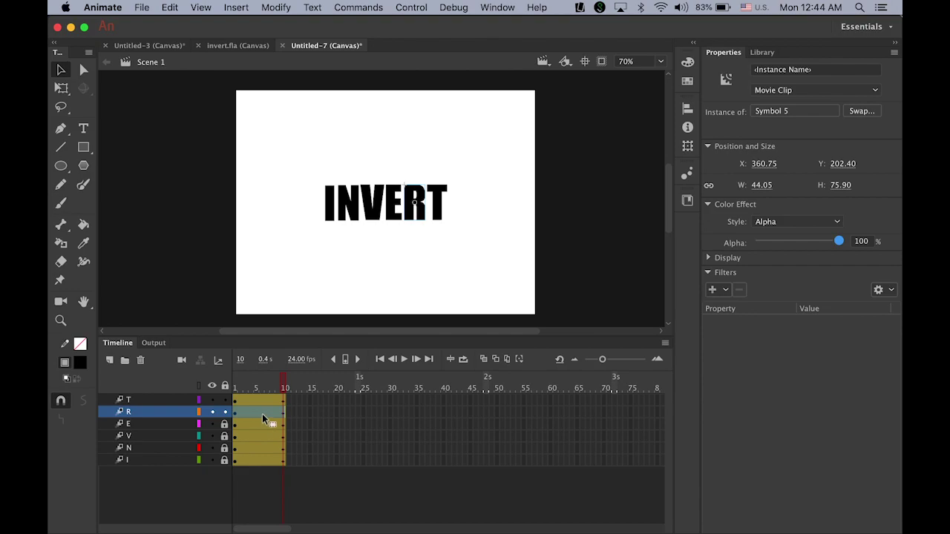
click(226, 418)
Step: At frame 1, scale the T to 500% and rotate it 90°
drag(284, 387, 235, 387)
click(226, 412)
click(237, 401)
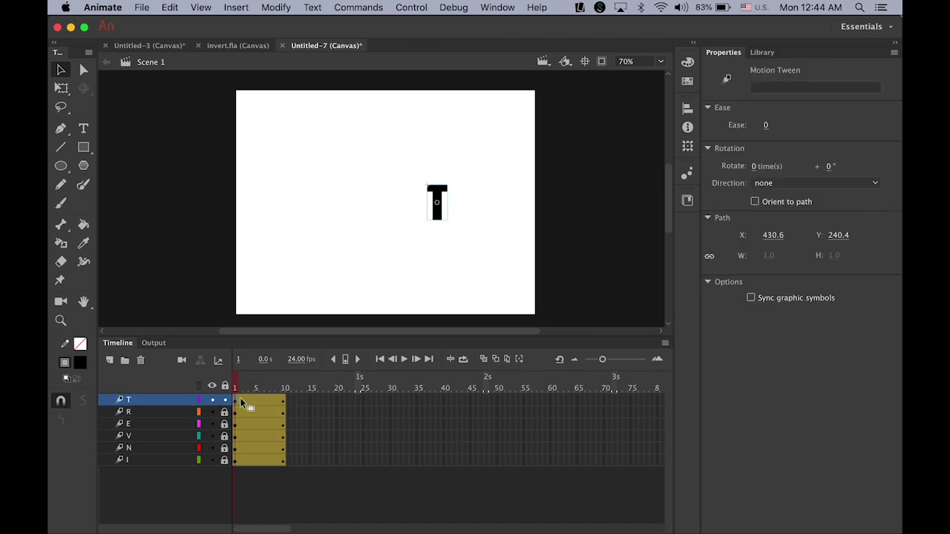
click(443, 215)
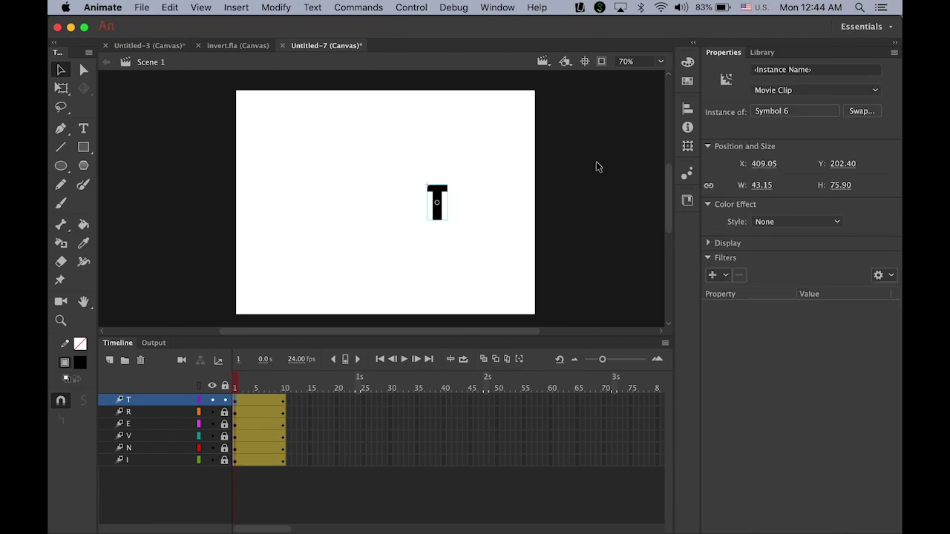
click(688, 148)
key(Tab)
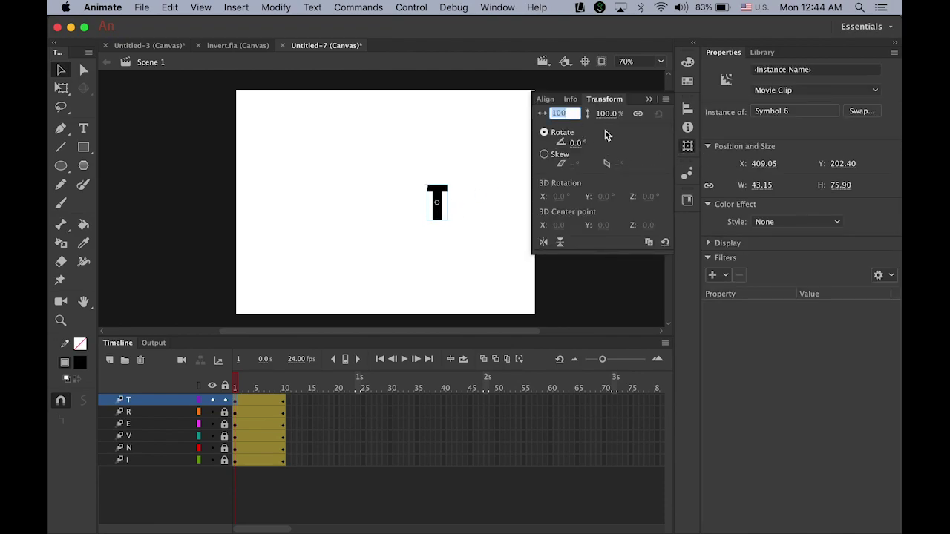
text(500)
key(Return)
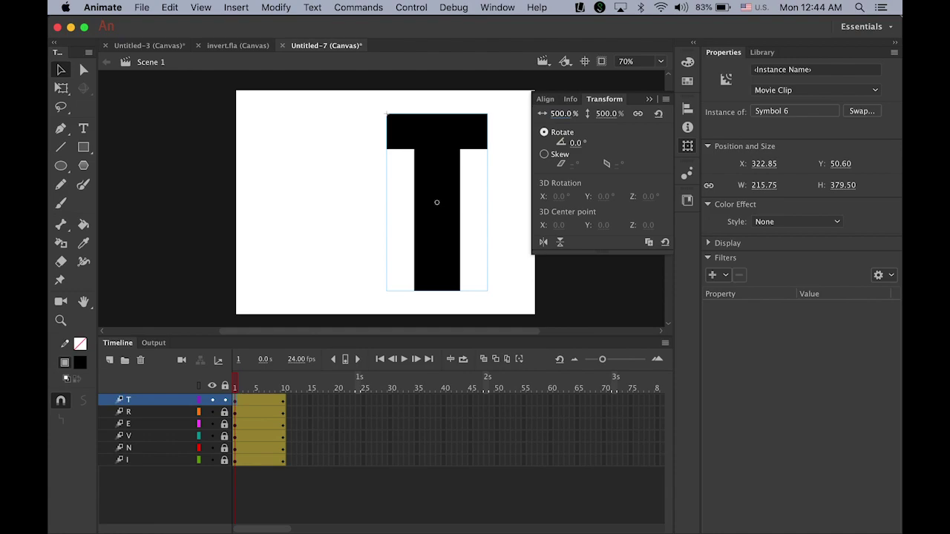
click(581, 144)
text(90)
key(Return)
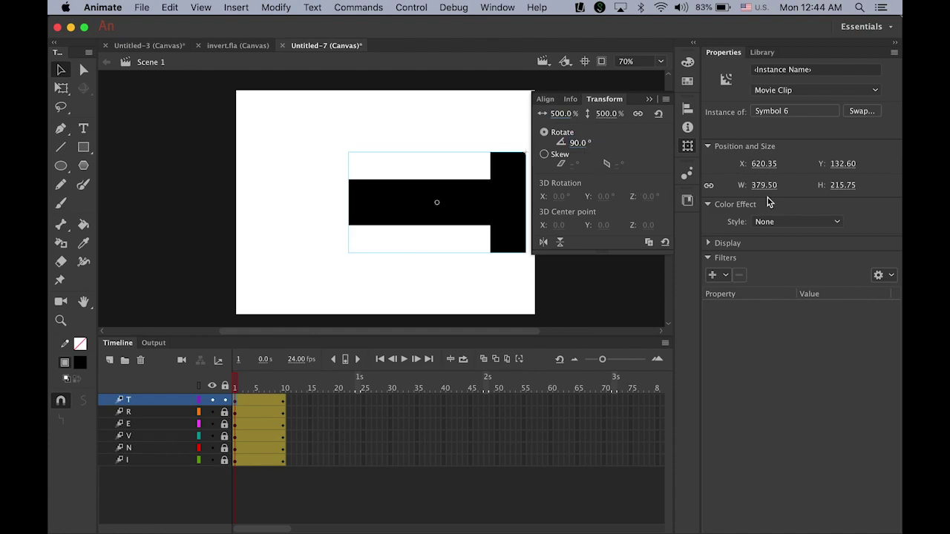
Step: Fade the T from Alpha 0% at frame 1 to full opacity at frame 10, then replay the animation
click(813, 221)
click(786, 295)
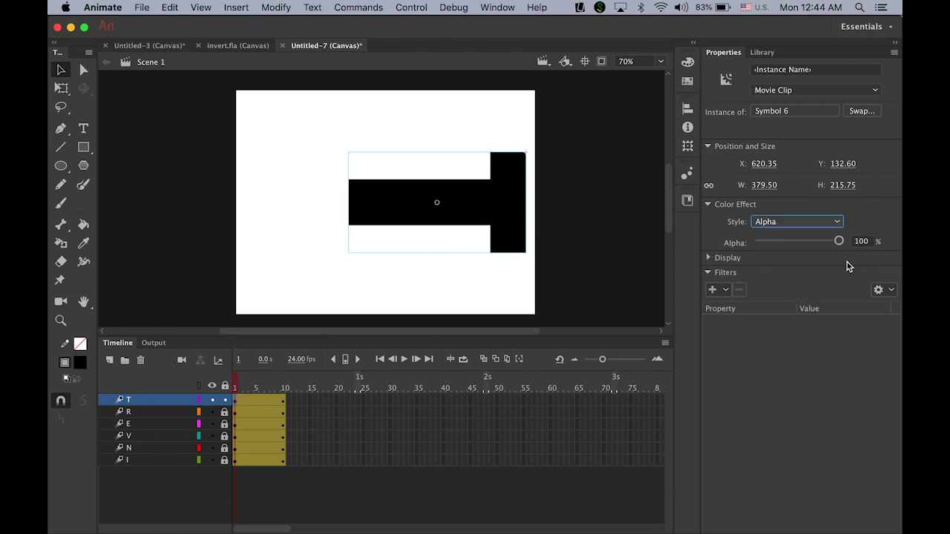
drag(837, 242, 829, 241)
click(758, 242)
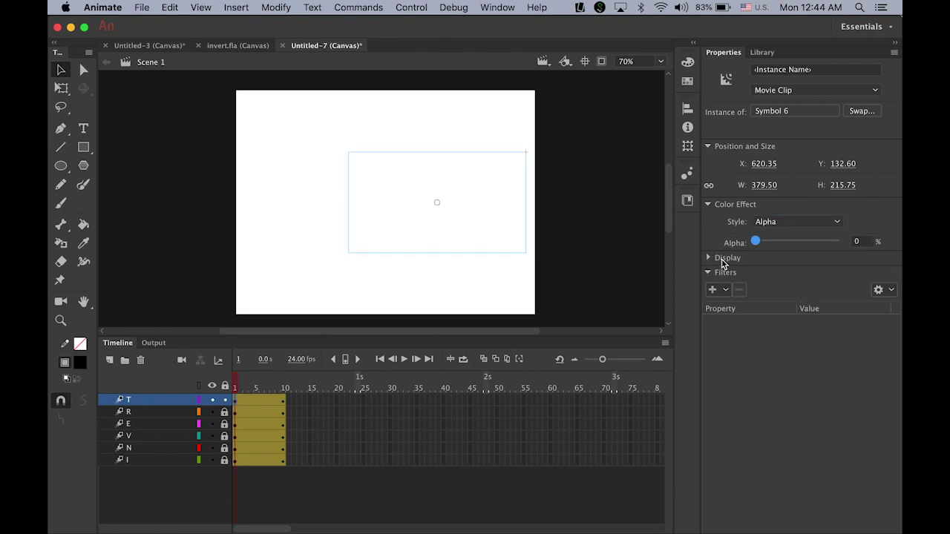
drag(236, 388, 285, 392)
click(441, 208)
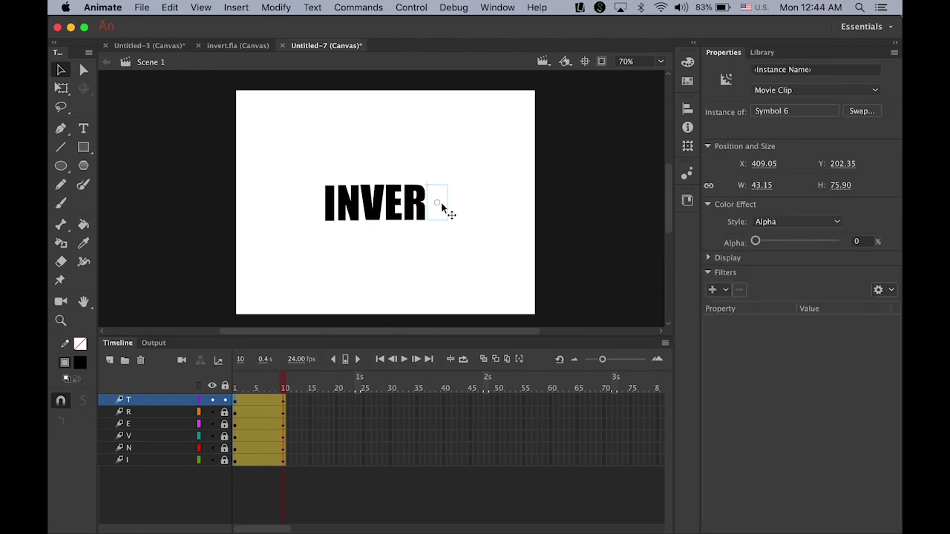
drag(757, 242, 847, 256)
mouse_move(287, 383)
mouse_down()
mouse_move(230, 392)
mouse_move(294, 393)
mouse_up()
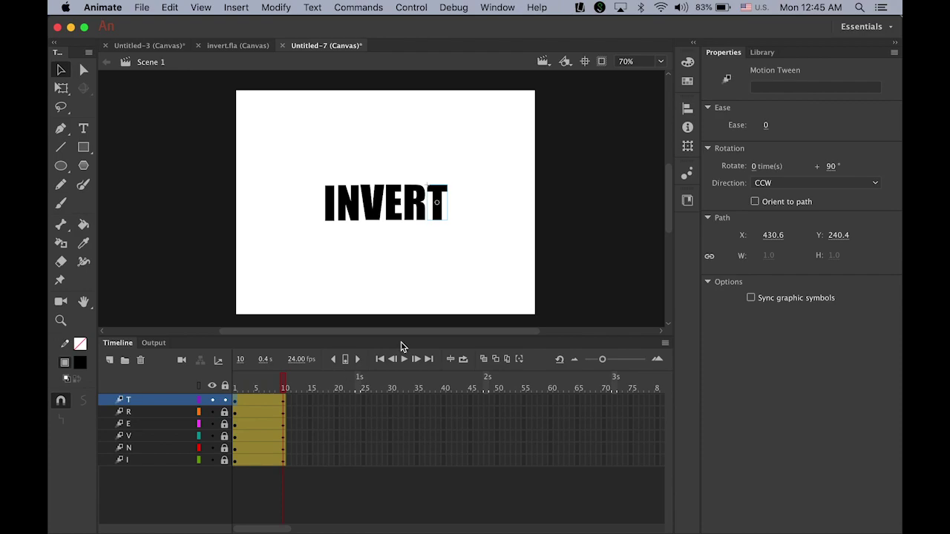
Step: Unlock the letter layers and align the six INVERT letters' vertical centres to each other, not the stage
click(225, 385)
click(362, 284)
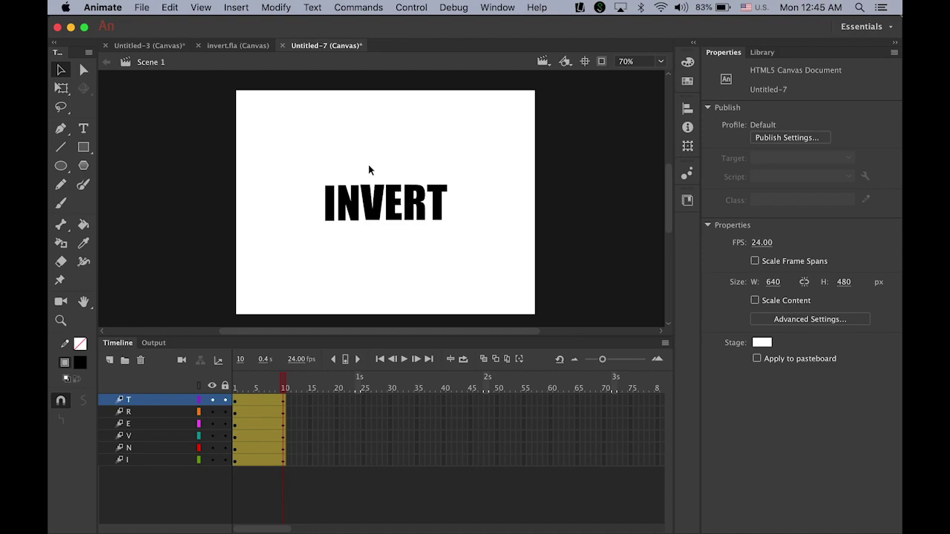
drag(286, 162, 502, 259)
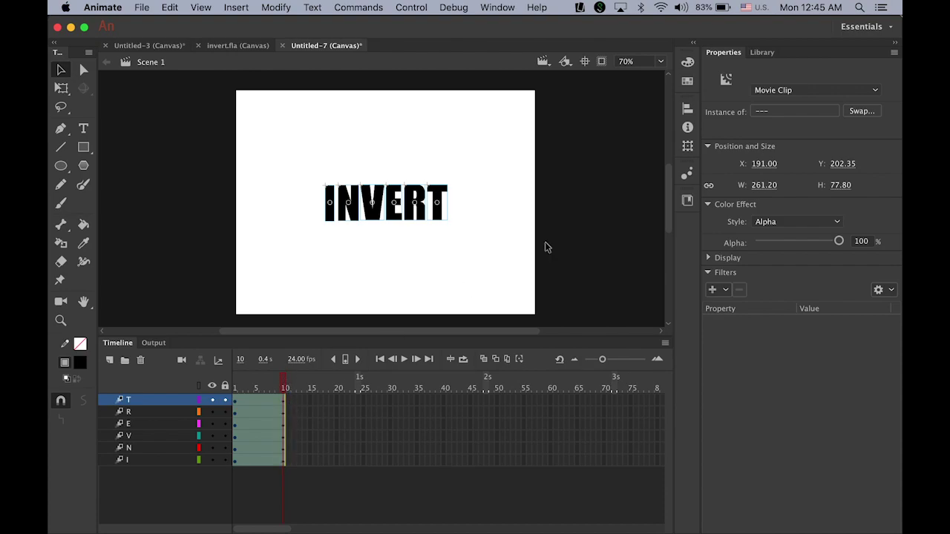
click(690, 109)
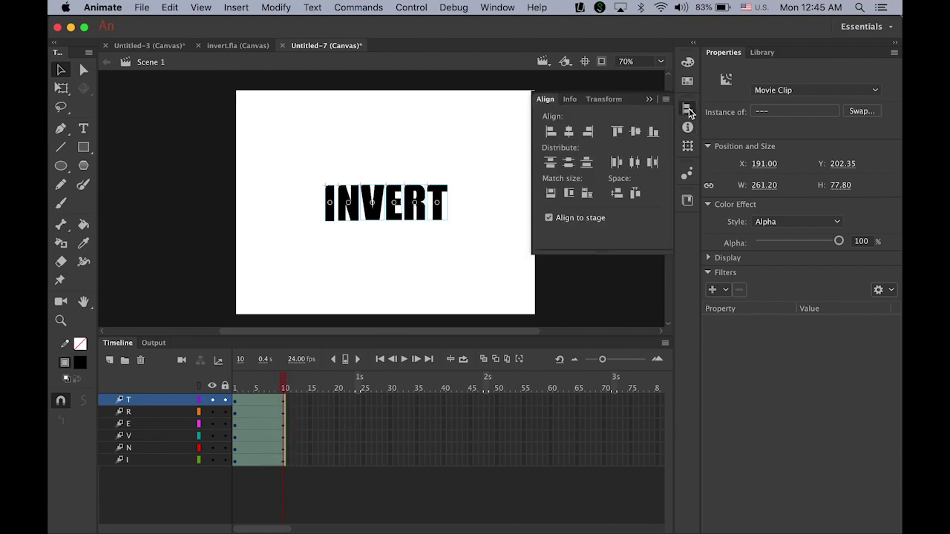
click(549, 219)
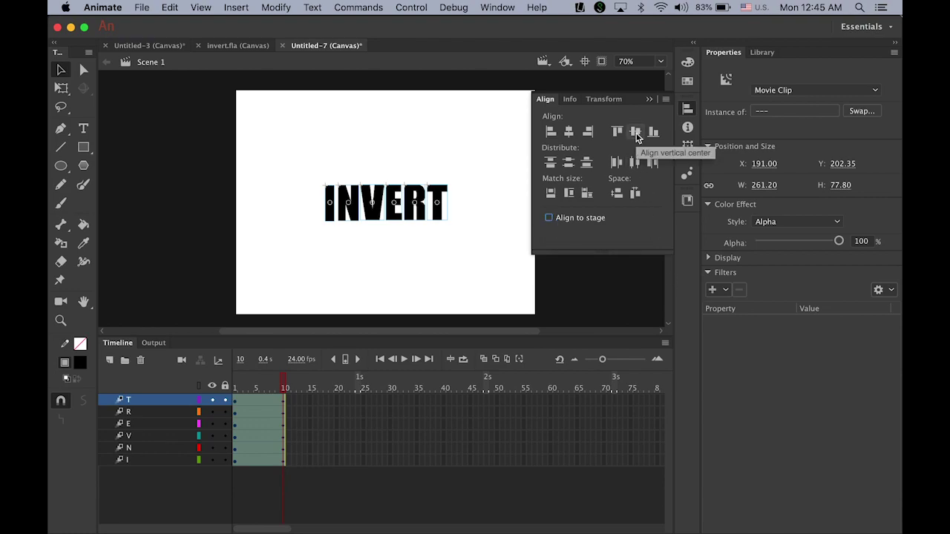
click(636, 132)
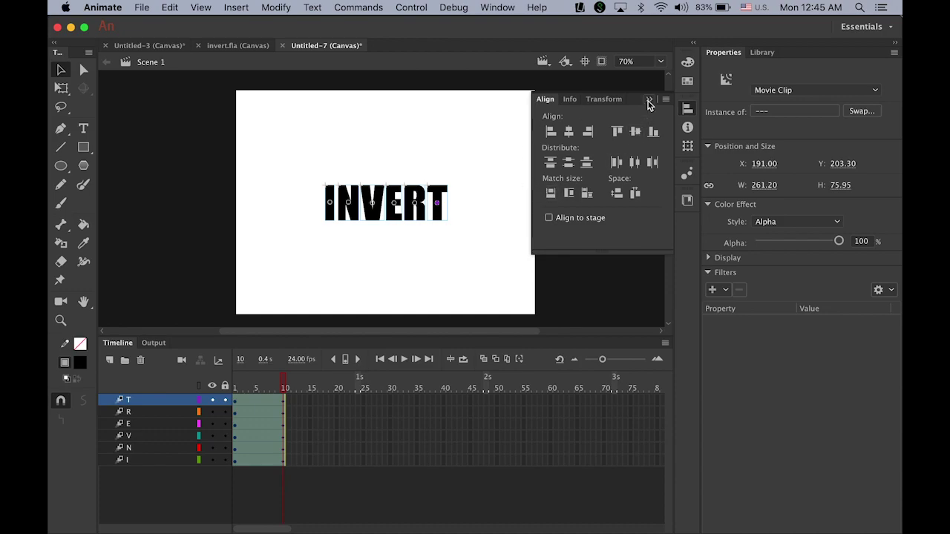
click(650, 99)
click(524, 155)
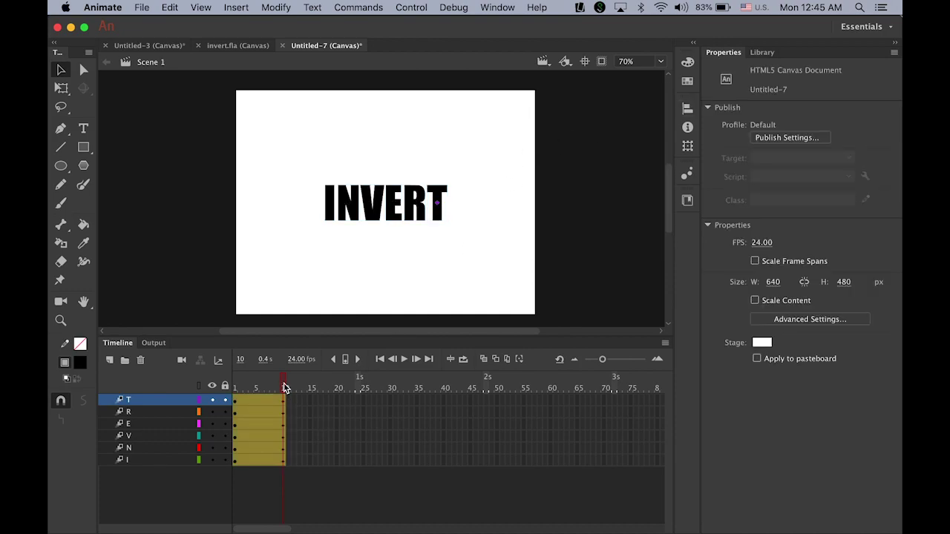
key(Return)
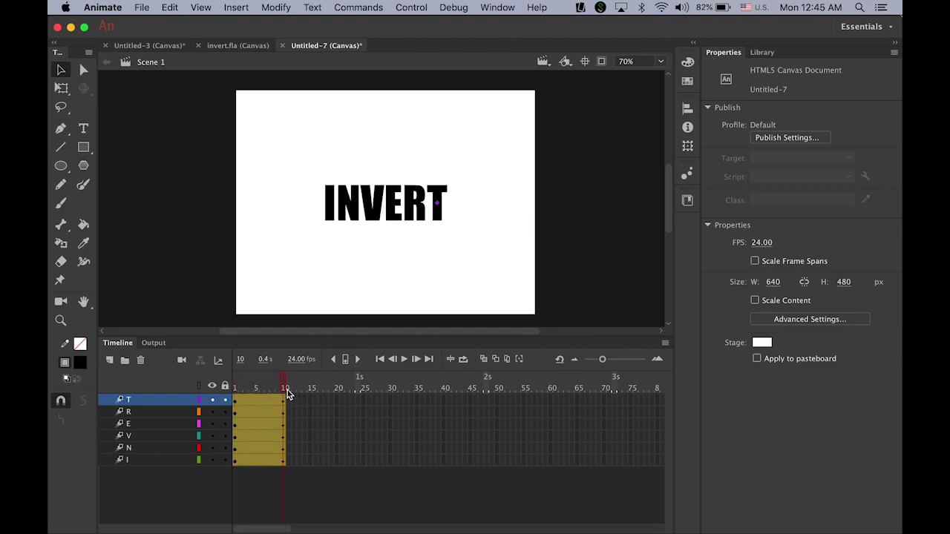
click(406, 360)
click(406, 360)
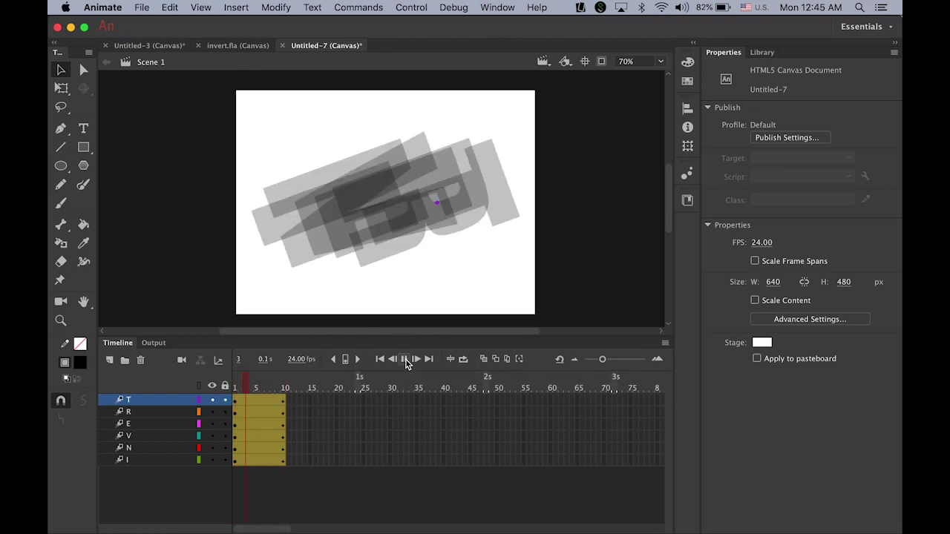
click(406, 360)
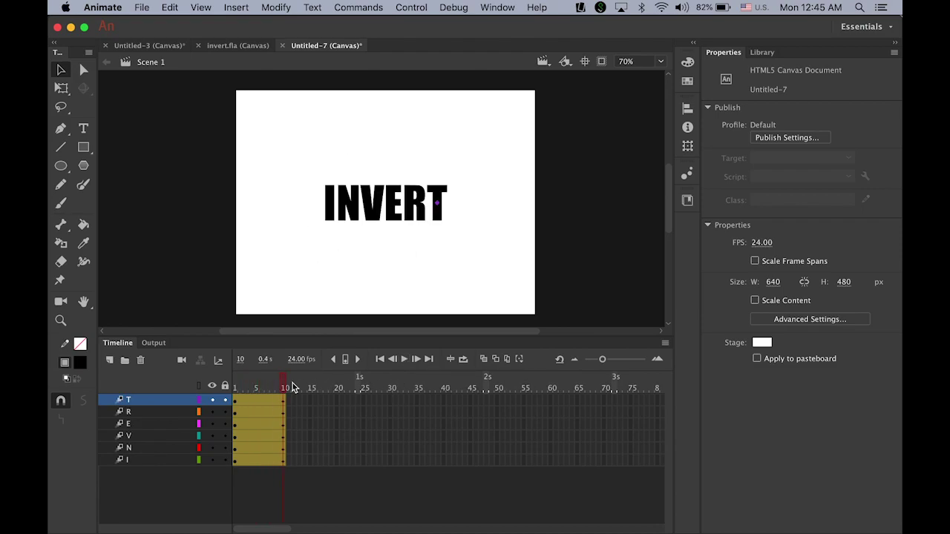
drag(286, 387, 220, 395)
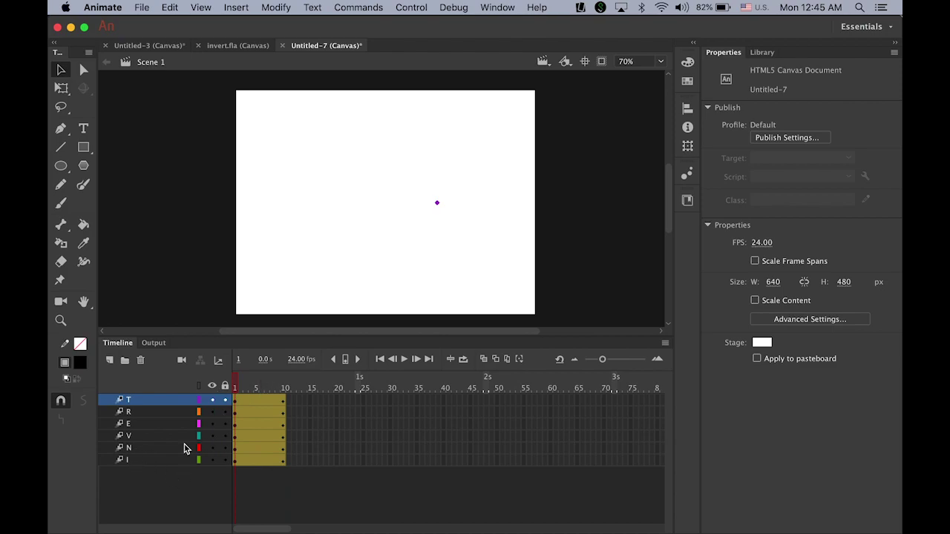
Step: Shift the N and V tweens later on the timeline to begin the staircase offset
click(141, 464)
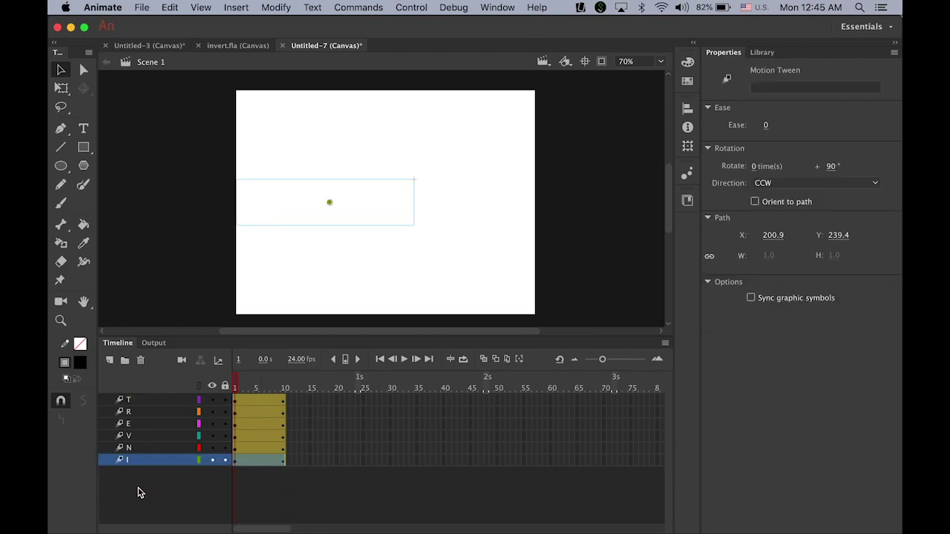
click(143, 449)
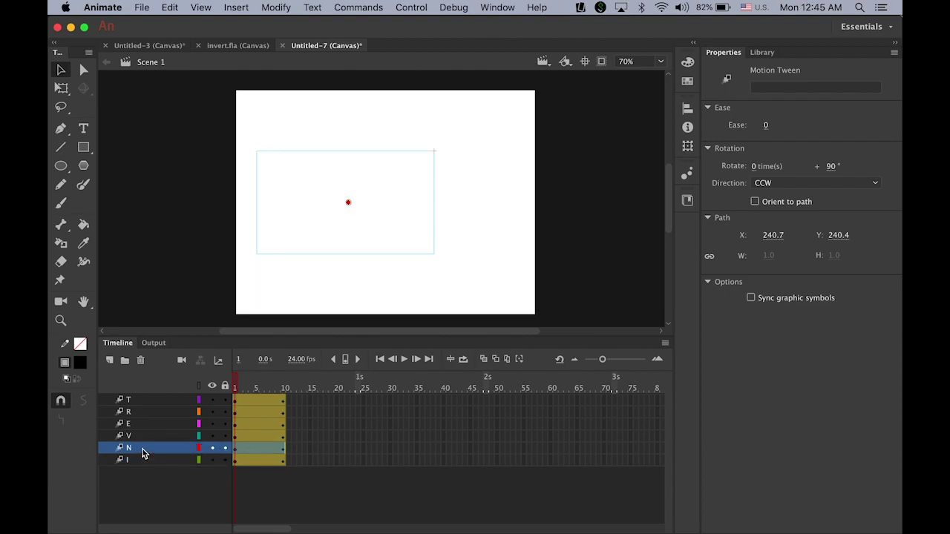
click(254, 447)
drag(262, 449, 290, 455)
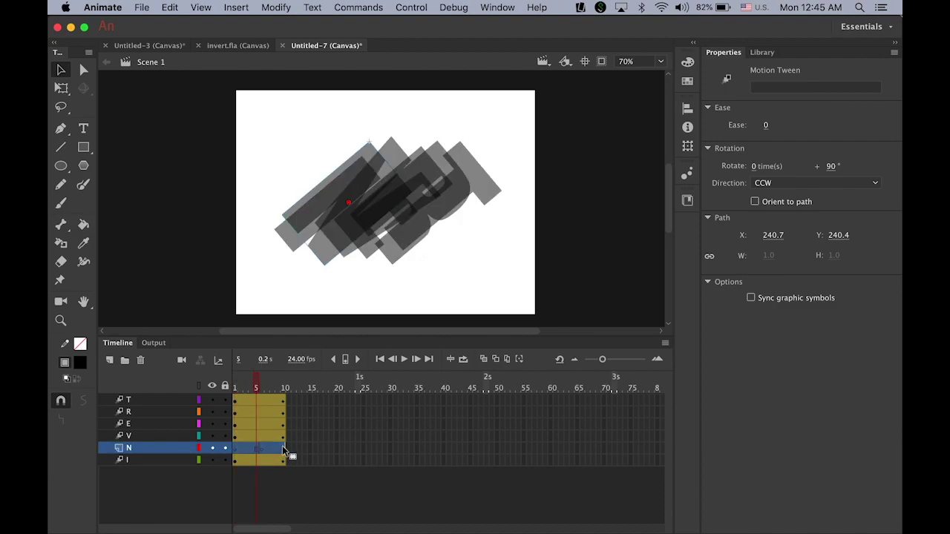
click(144, 437)
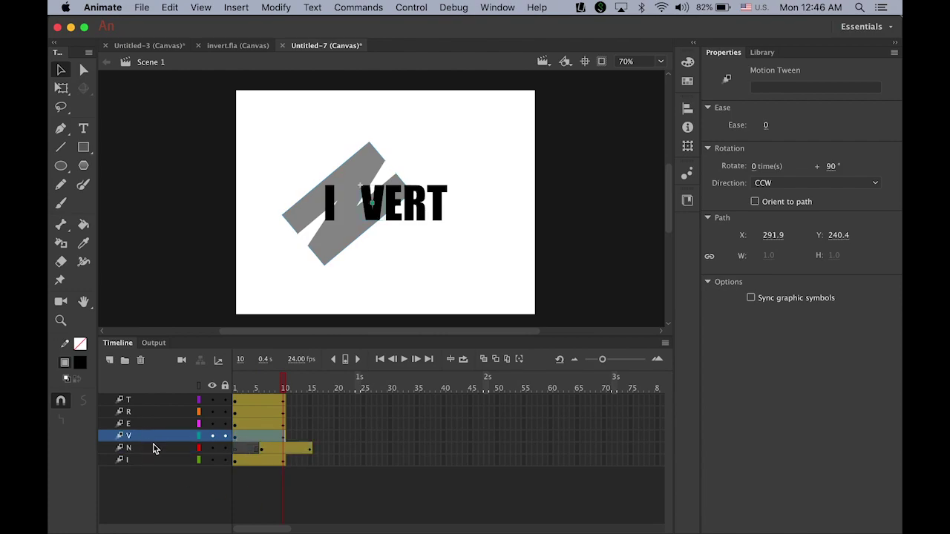
click(255, 436)
drag(255, 436, 307, 436)
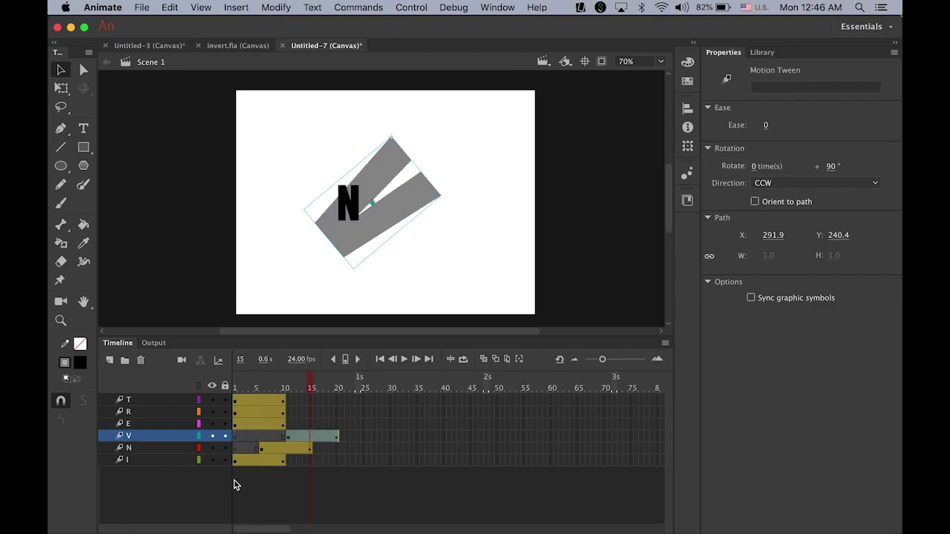
Step: Shift the E, R and T tweens later so the cascade ends at frame 35, then preview it
click(139, 423)
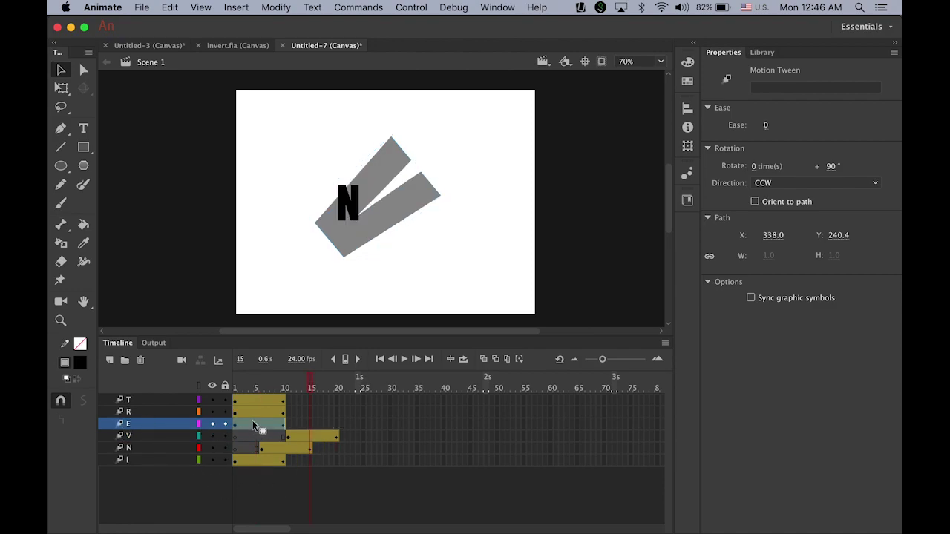
drag(253, 423, 329, 423)
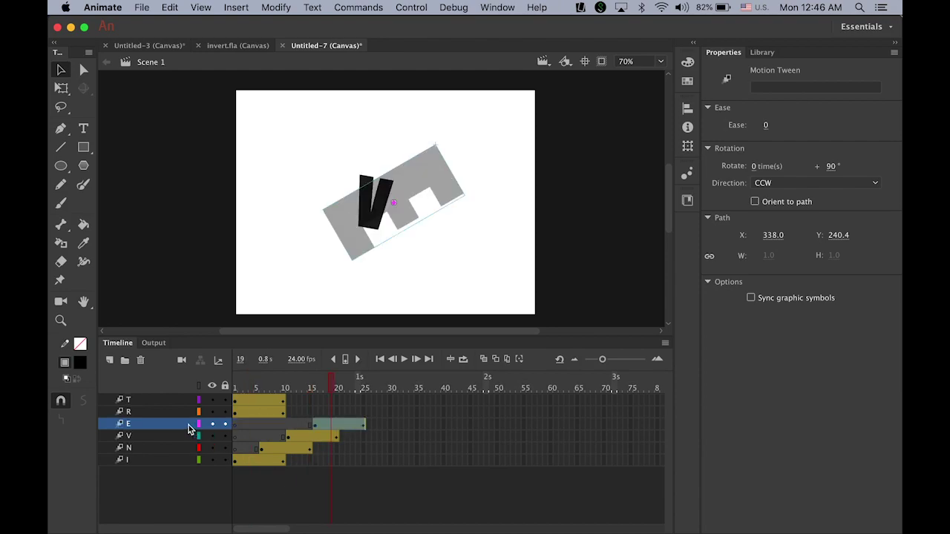
click(152, 413)
drag(255, 409, 363, 418)
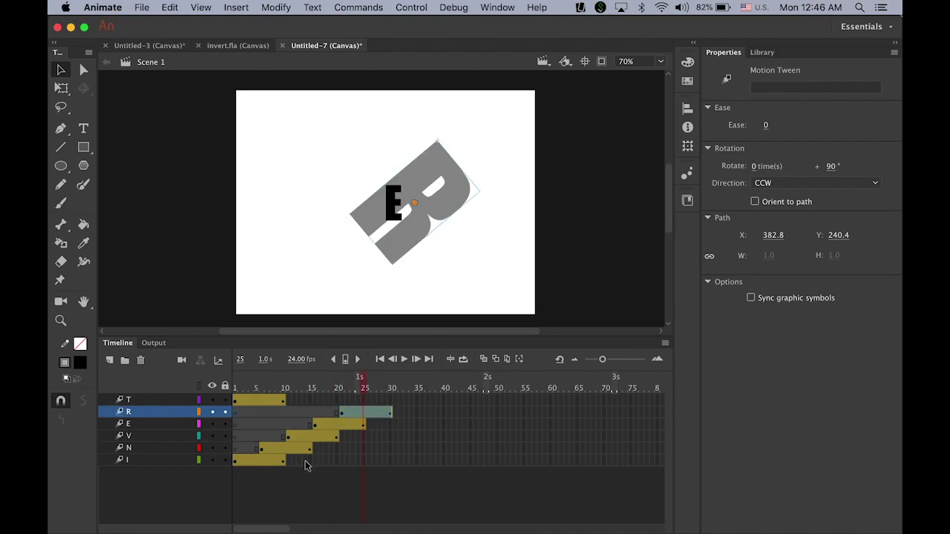
click(159, 405)
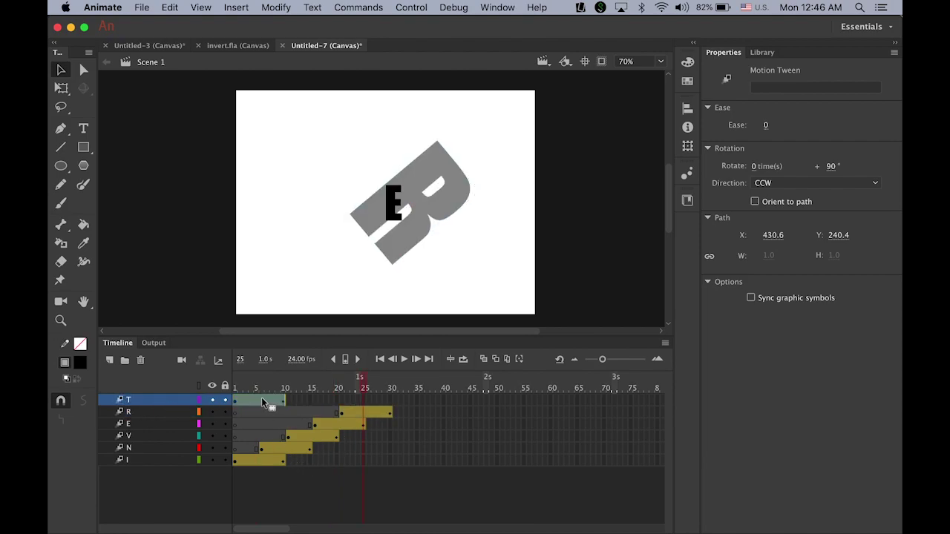
drag(264, 403, 211, 405)
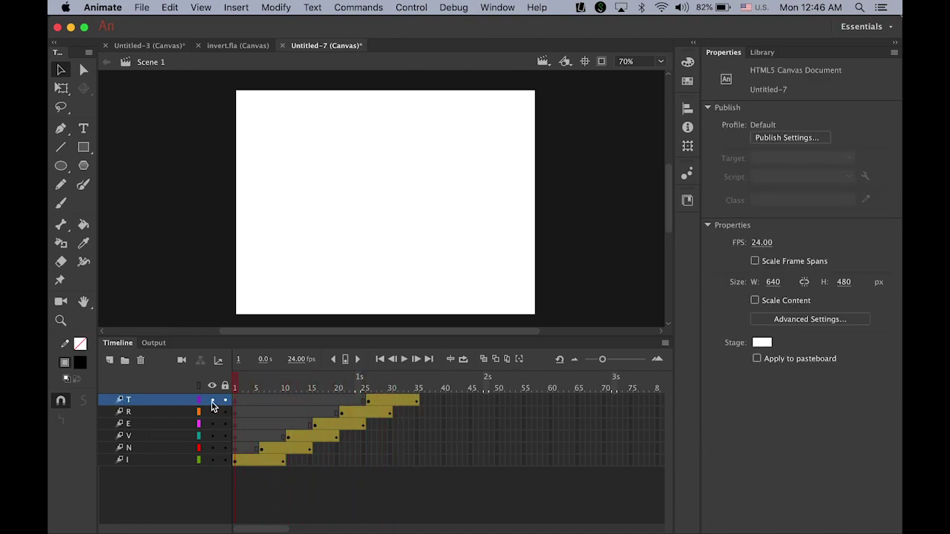
click(403, 359)
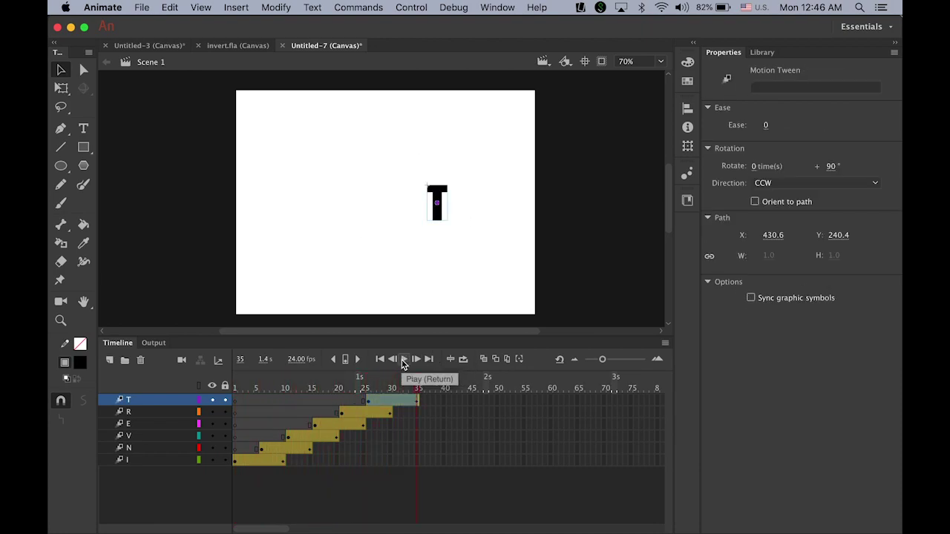
Step: Preview the cascade and extend every letter's tween to frame 35
click(403, 359)
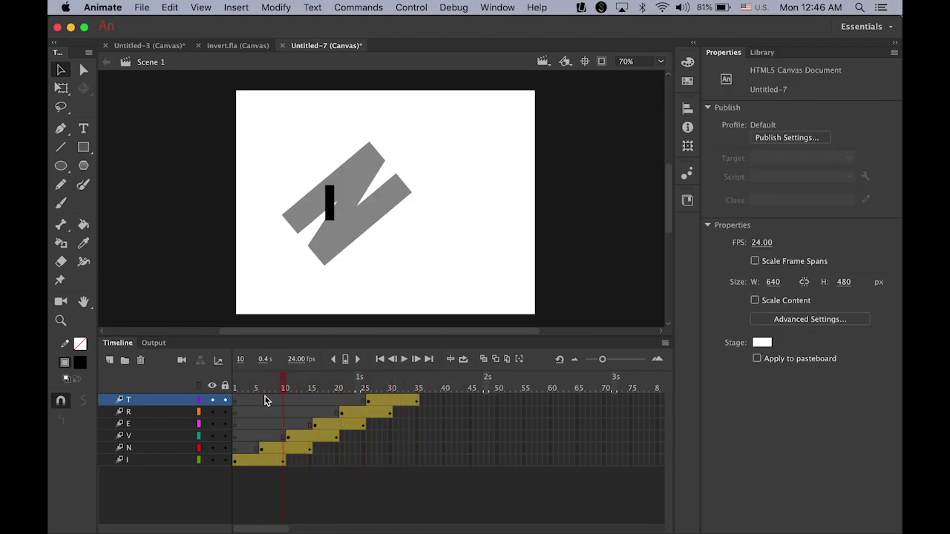
click(233, 407)
drag(228, 407, 319, 407)
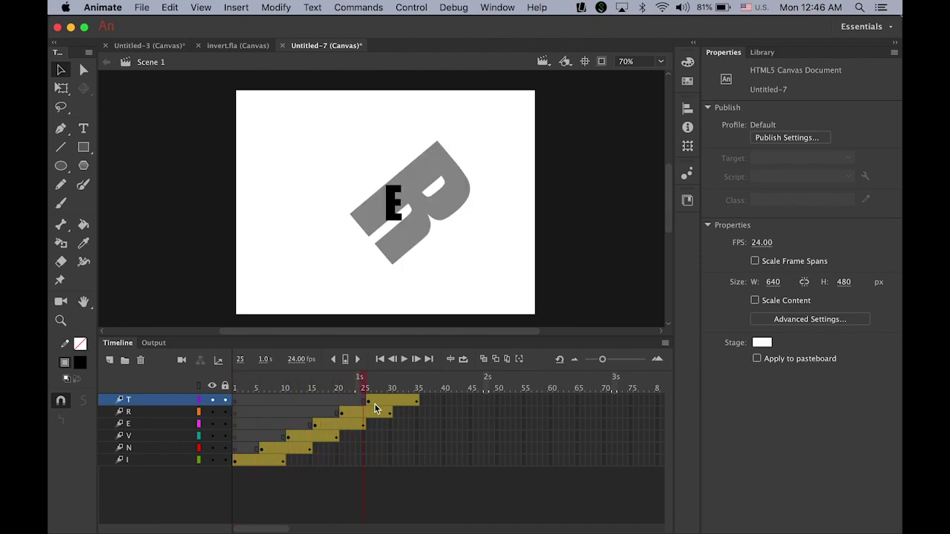
click(415, 399)
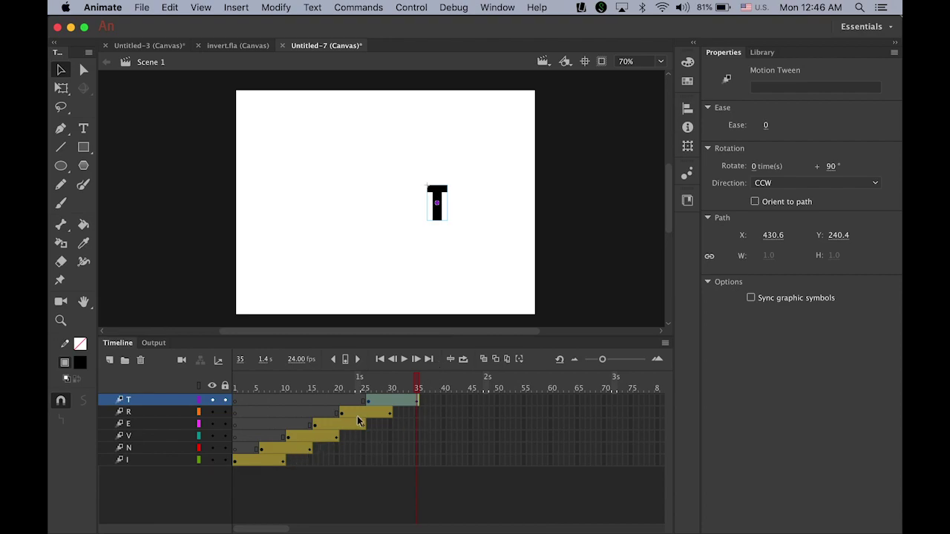
click(417, 413)
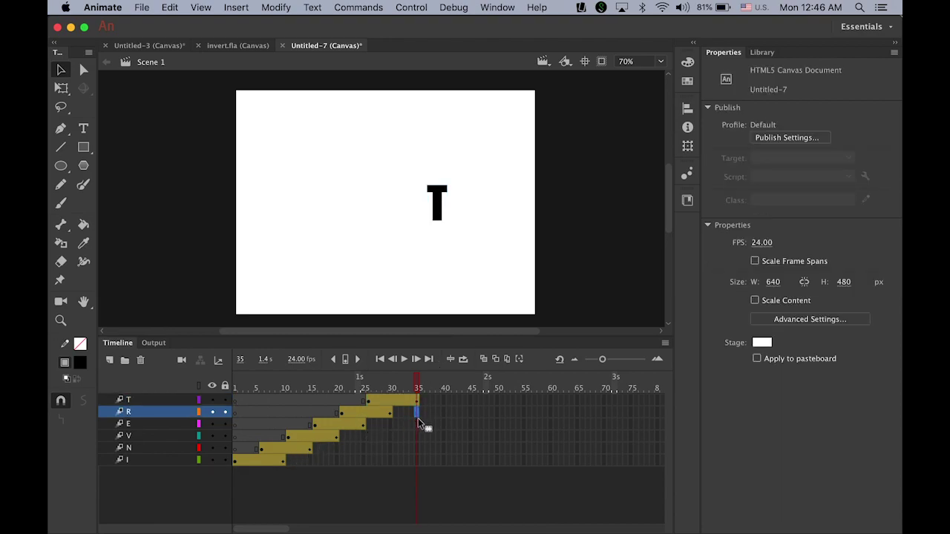
drag(421, 411, 418, 422)
drag(417, 466, 428, 503)
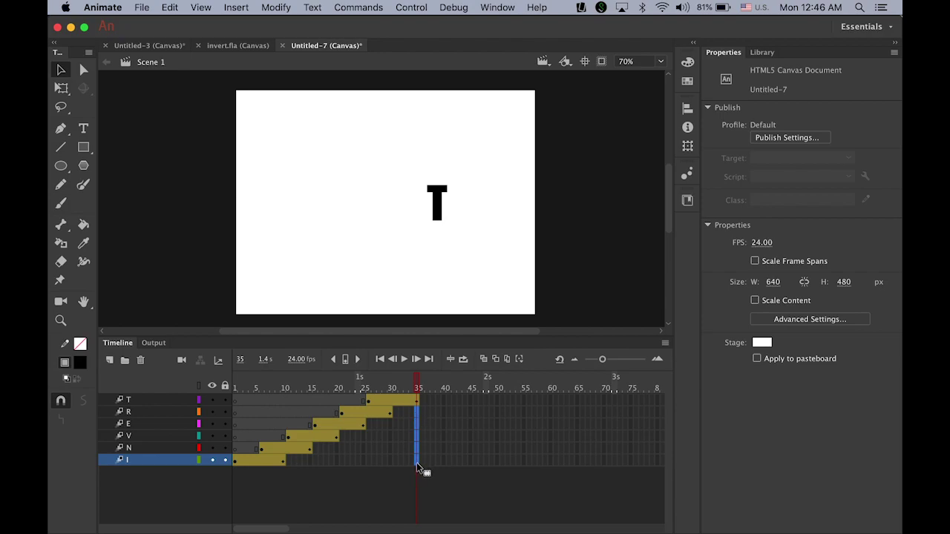
click(344, 364)
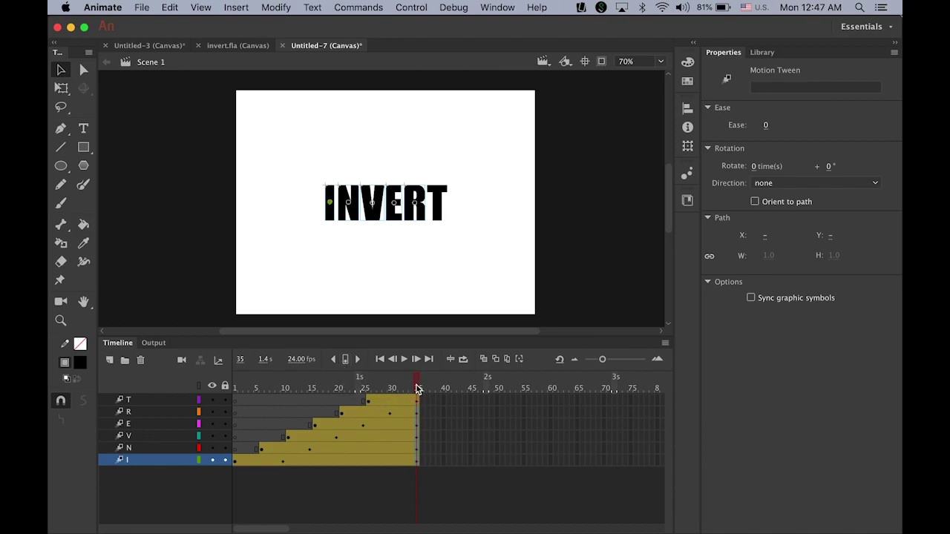
Step: Replay the full cascade from frame 1, then switch to the finished invert.fla document
drag(418, 389, 234, 389)
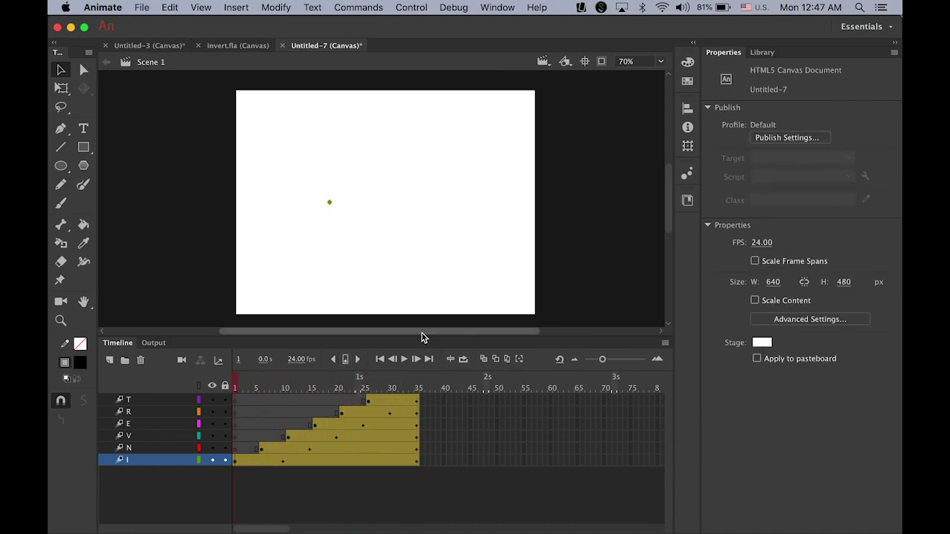
click(406, 362)
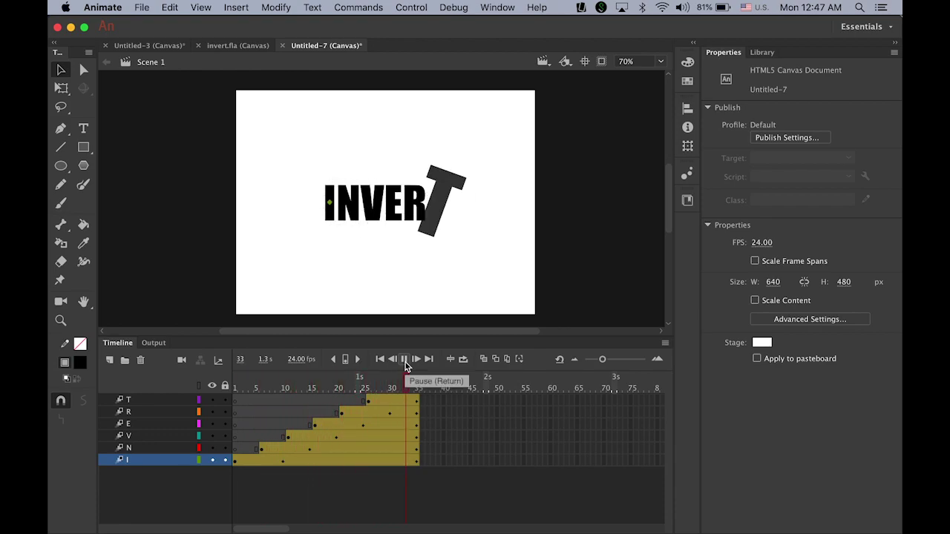
click(405, 362)
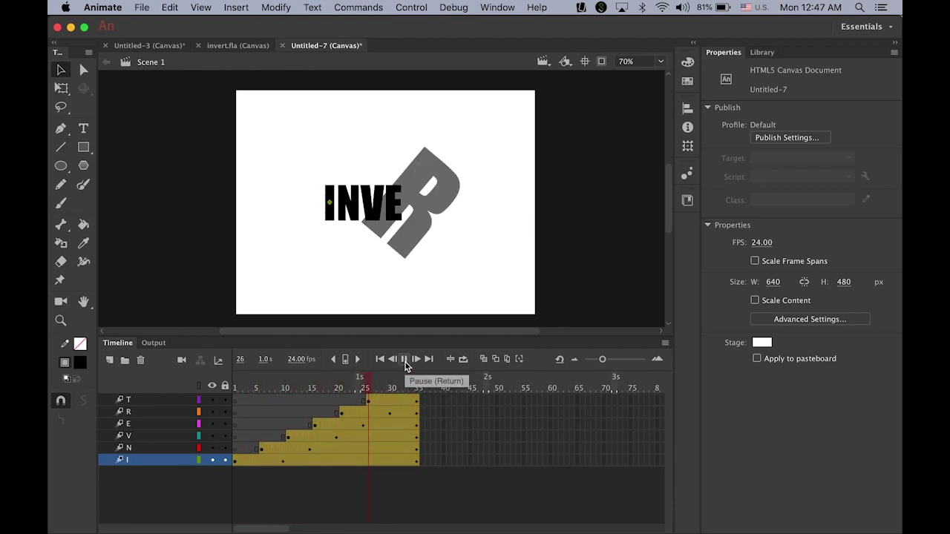
click(405, 363)
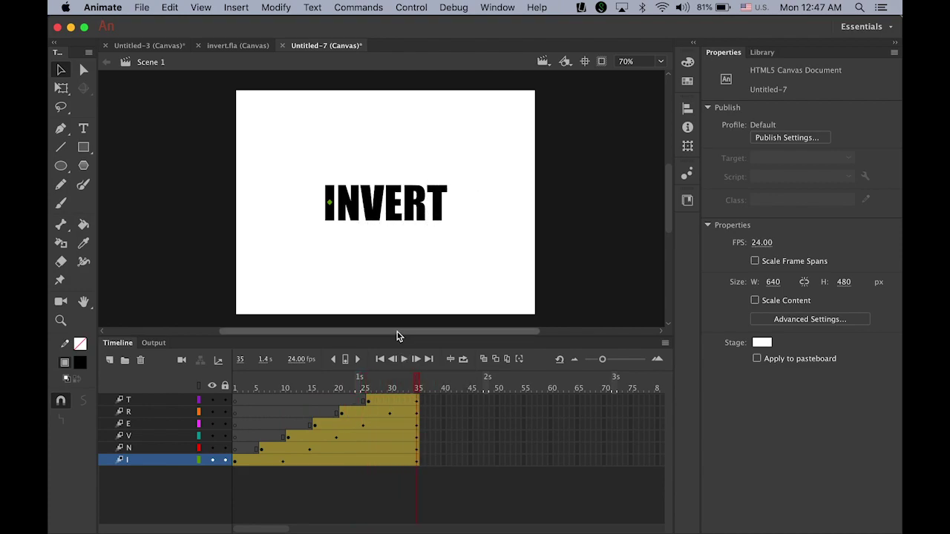
click(237, 45)
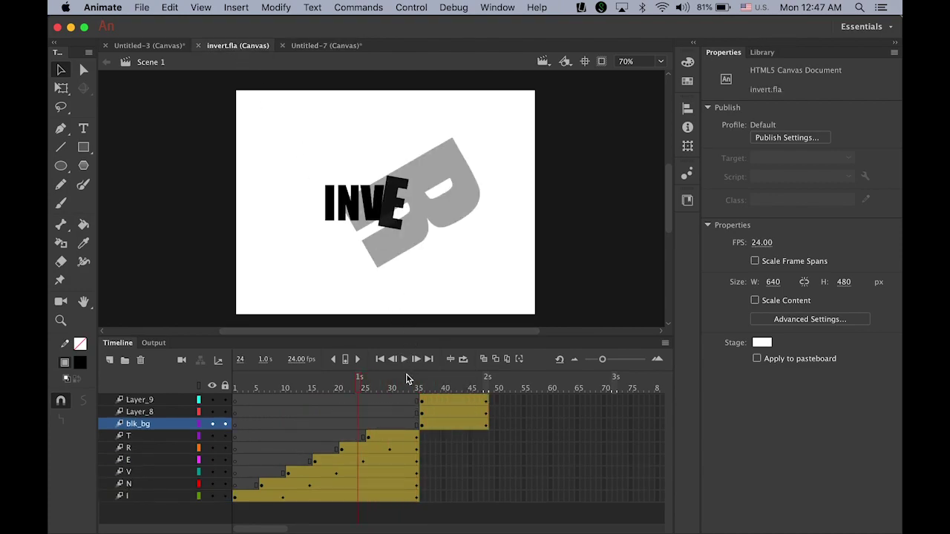
drag(360, 388, 418, 388)
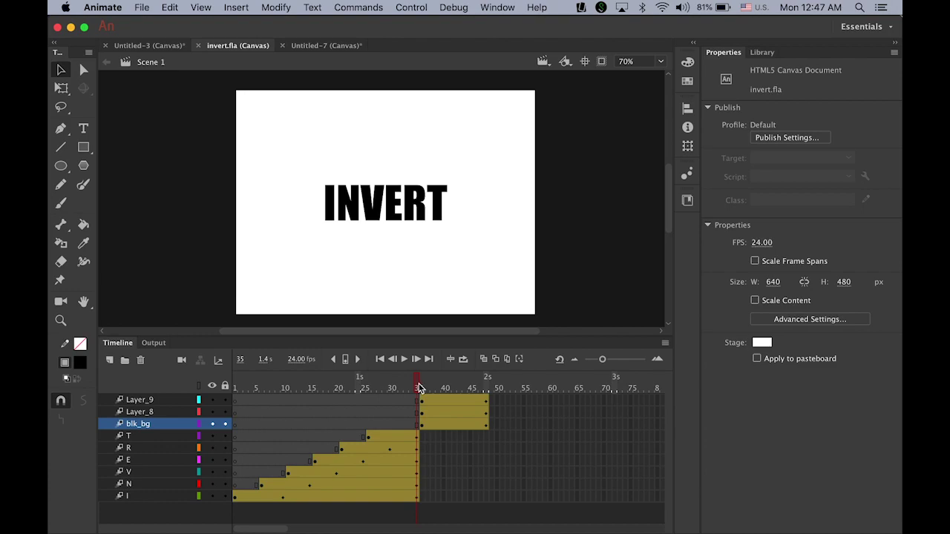
drag(420, 388, 422, 388)
drag(423, 388, 465, 391)
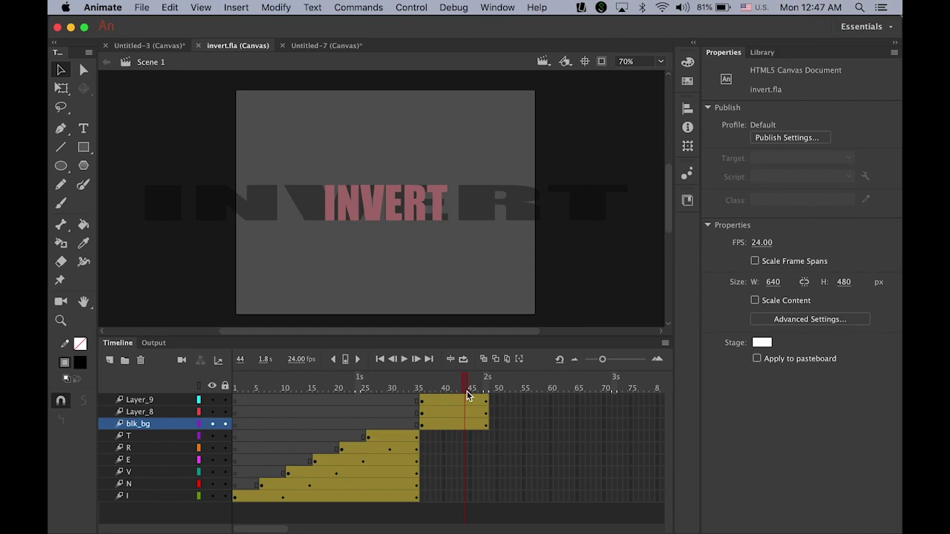
drag(468, 396, 487, 403)
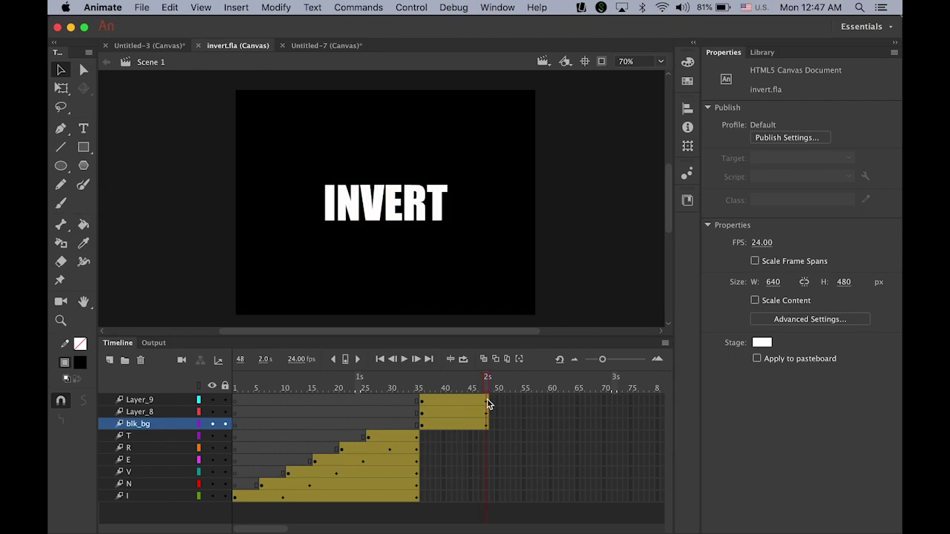
drag(487, 403, 495, 426)
Step: In Untitled-7, copy the six marquee-selected INVERT letters with Edit > Copy and add Layer_8
click(325, 45)
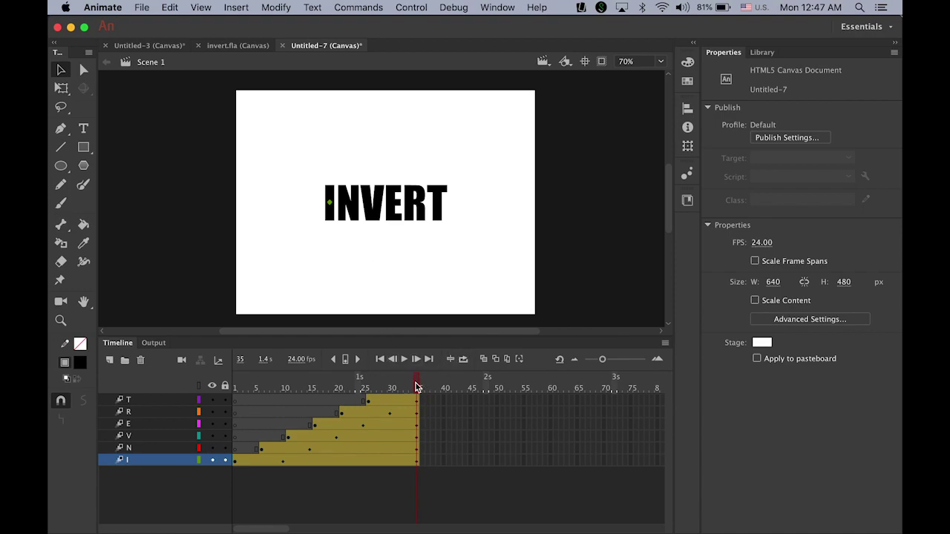
drag(418, 386, 421, 412)
drag(280, 153, 520, 278)
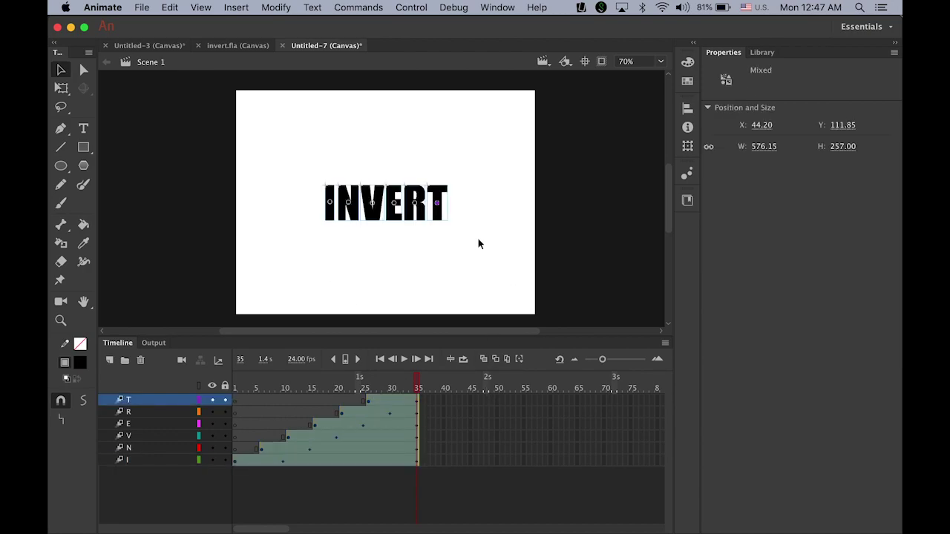
click(170, 8)
click(181, 70)
click(202, 295)
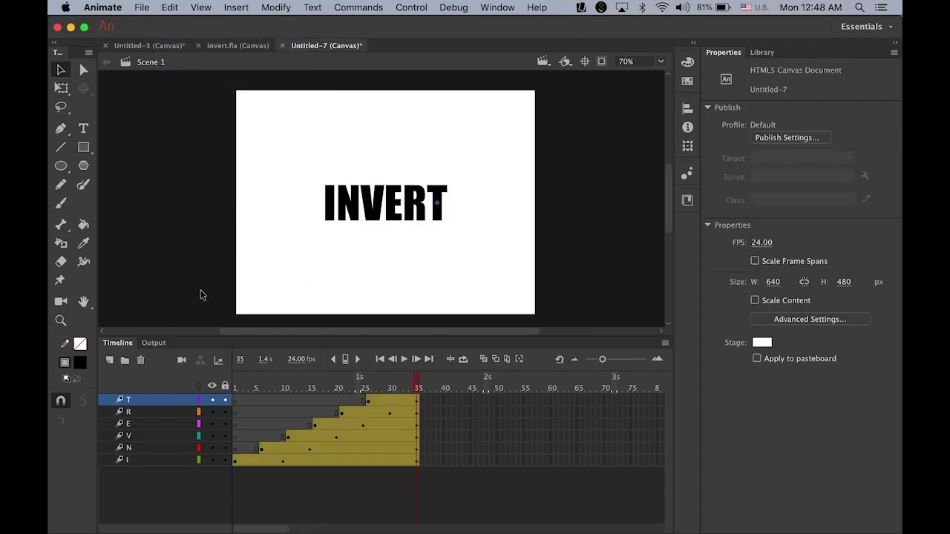
click(110, 360)
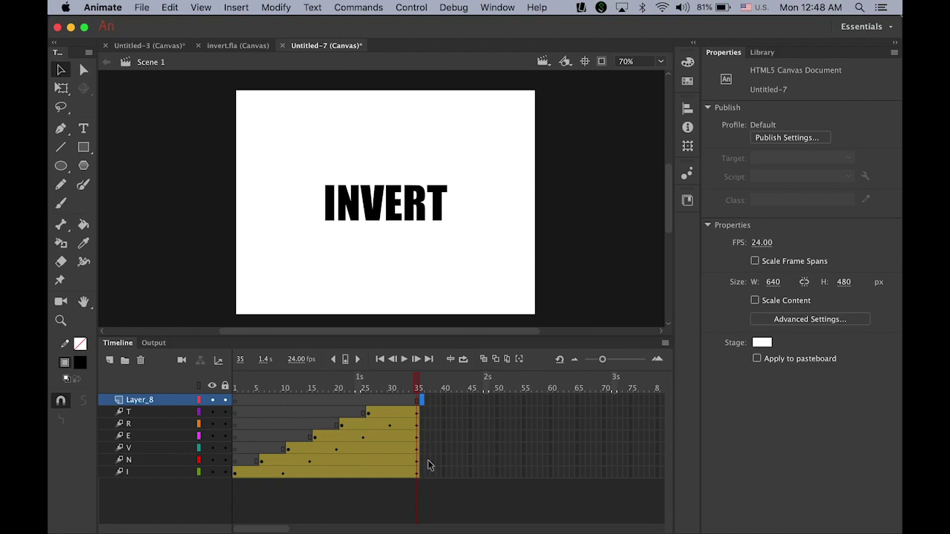
Step: Insert a blank keyframe at frame 36 of Layer_8 and Paste in Place the INVERT letters there
click(236, 7)
mouse_move(278, 91)
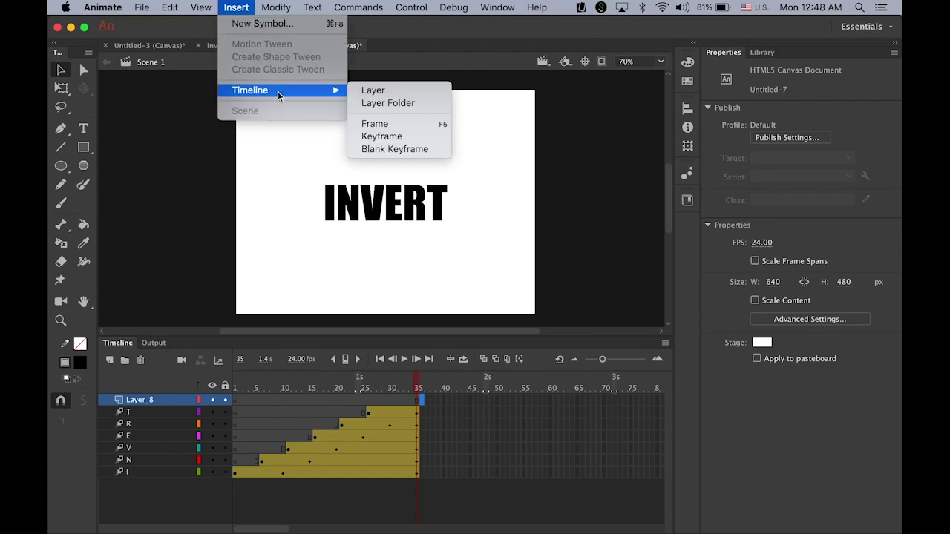
click(397, 148)
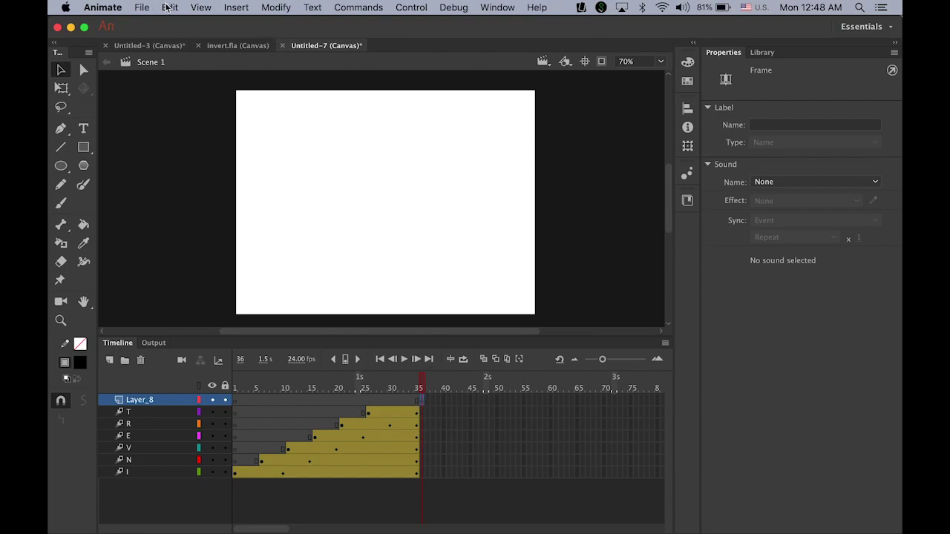
click(171, 8)
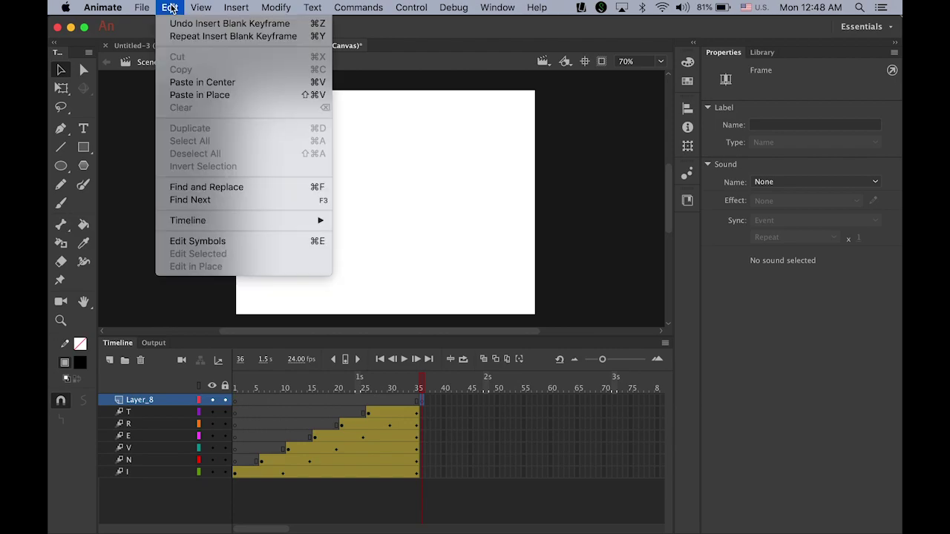
click(214, 95)
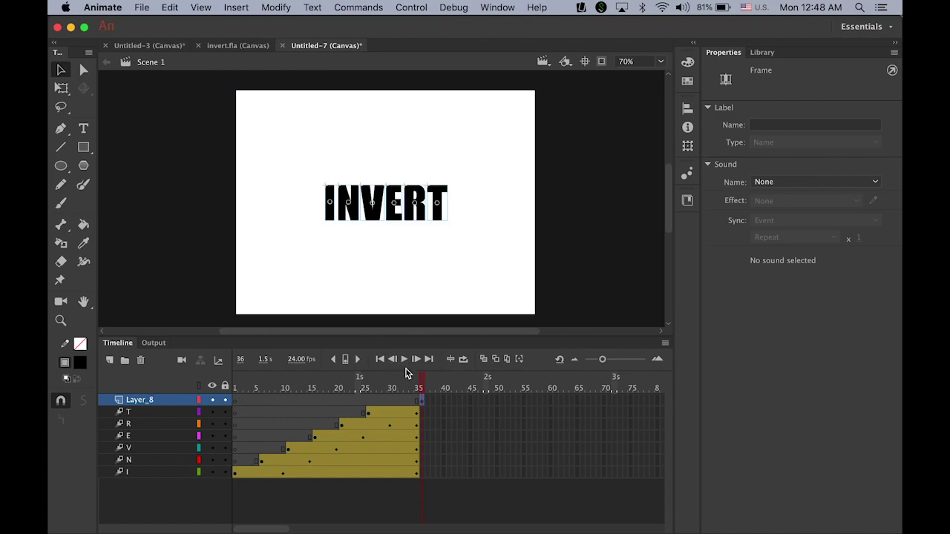
mouse_move(421, 389)
mouse_down()
mouse_move(400, 388)
mouse_move(416, 394)
mouse_up()
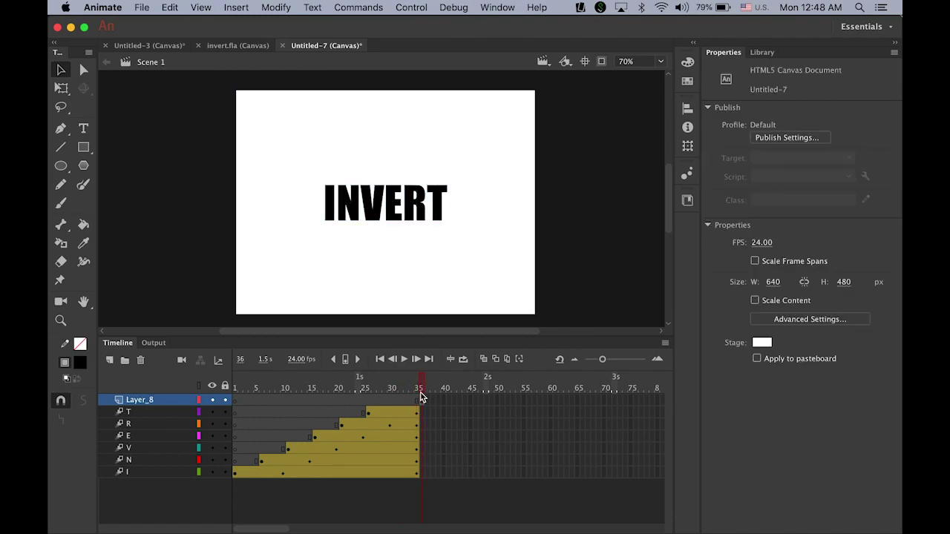
click(421, 393)
Step: Convert Layer_8's pasted letters at frame 36 into a motion tween and extend it to about frame 45
click(423, 401)
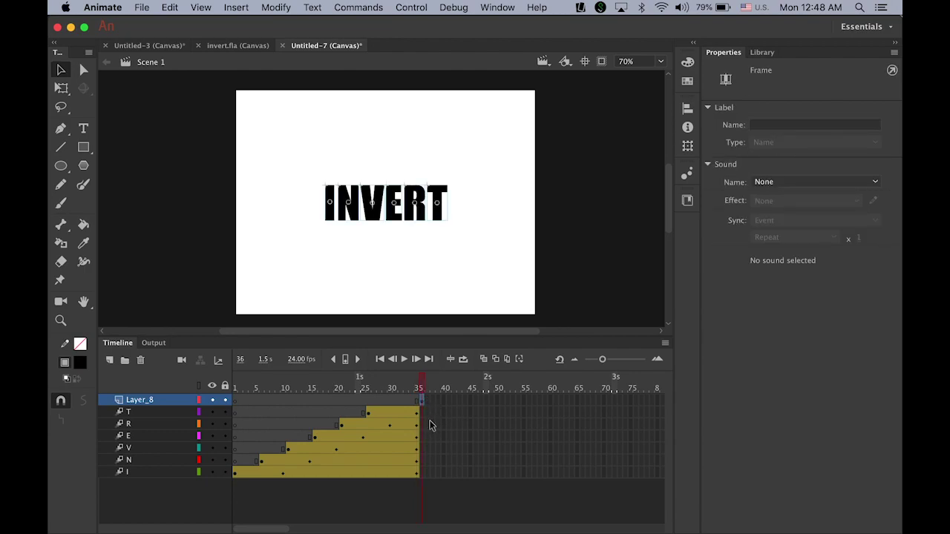
click(236, 7)
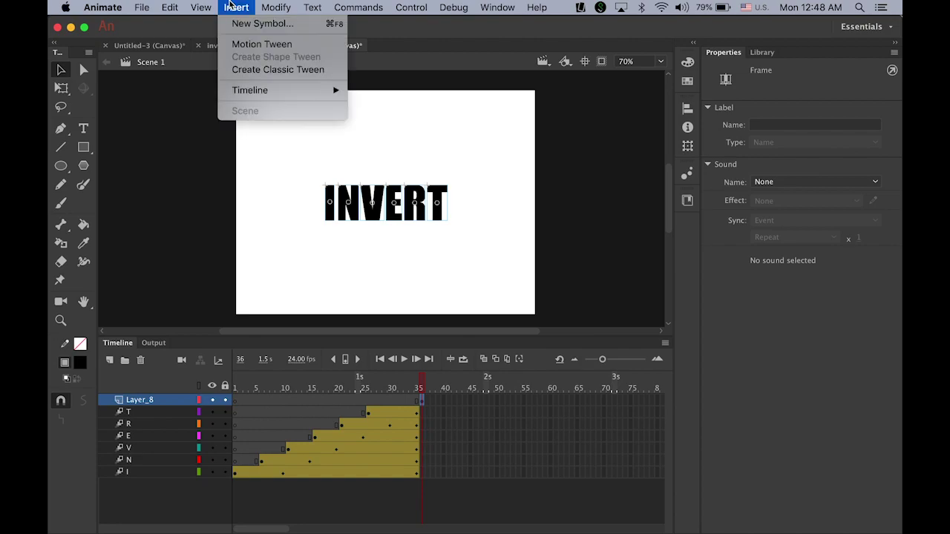
click(249, 49)
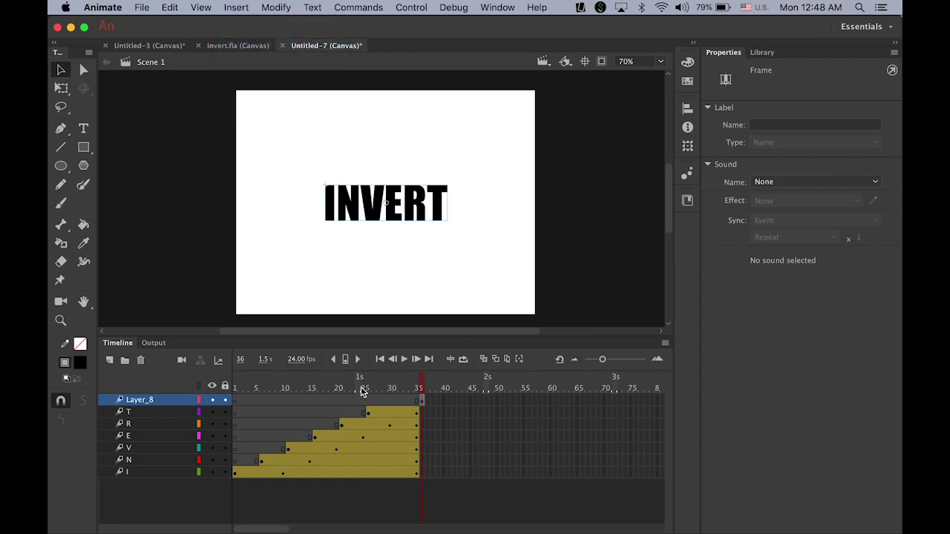
click(470, 402)
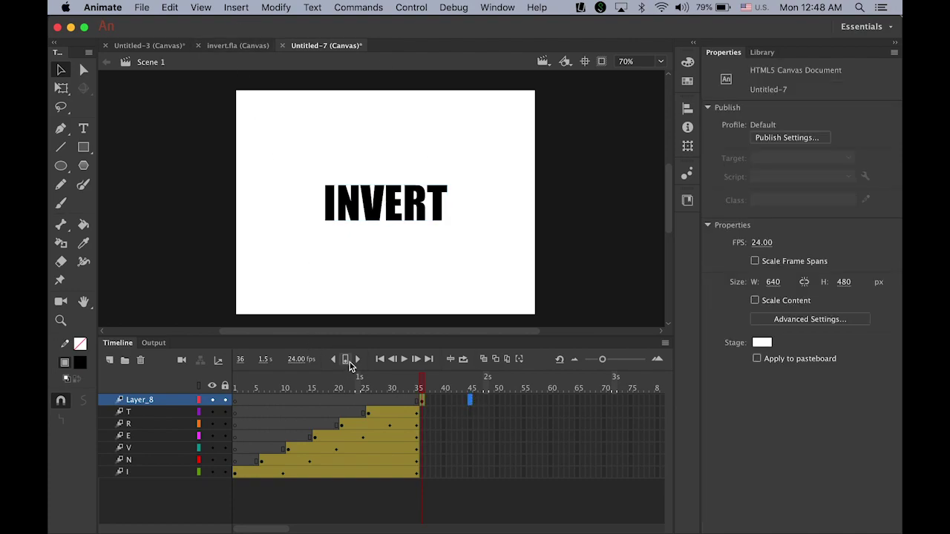
key(F5)
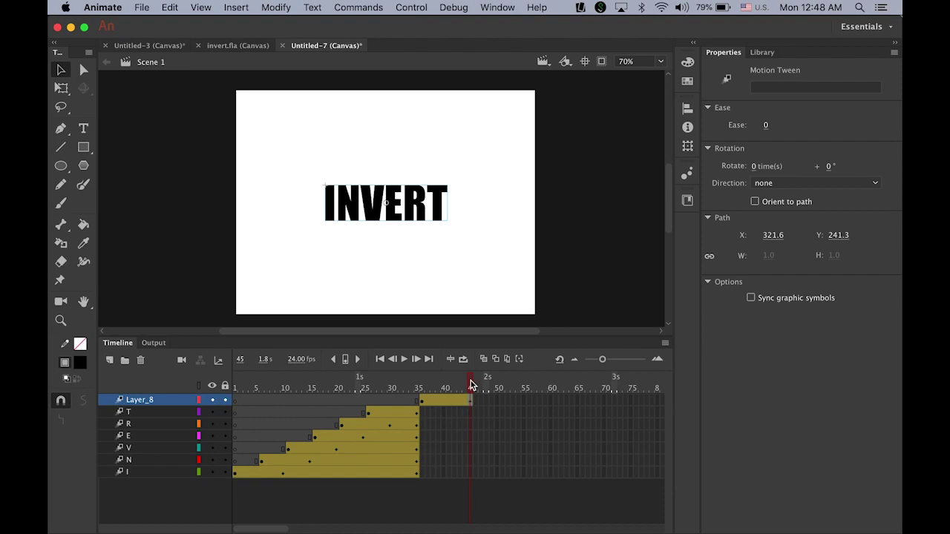
drag(470, 388, 464, 408)
click(439, 407)
click(146, 403)
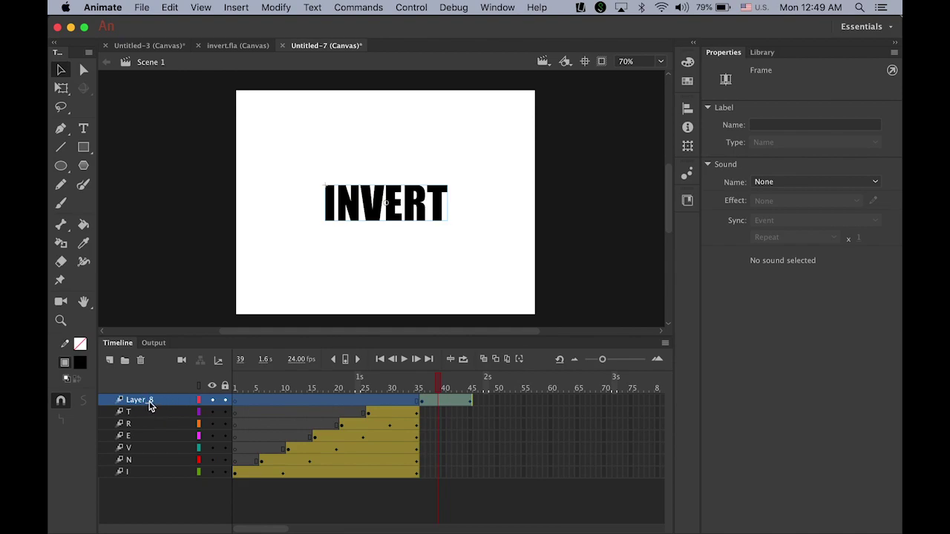
Step: Copy Layer_8's tween frames and add a new Layer_9 above it
right_click(445, 403)
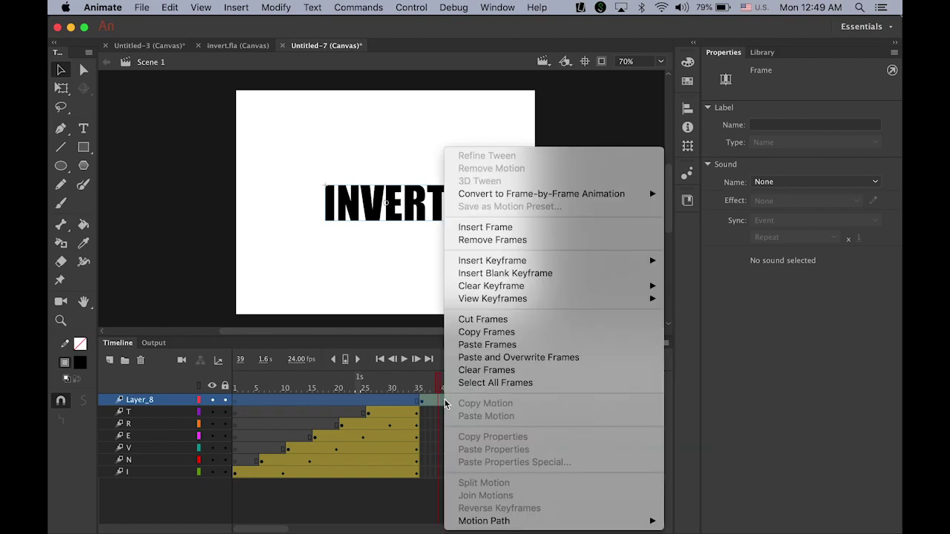
click(499, 333)
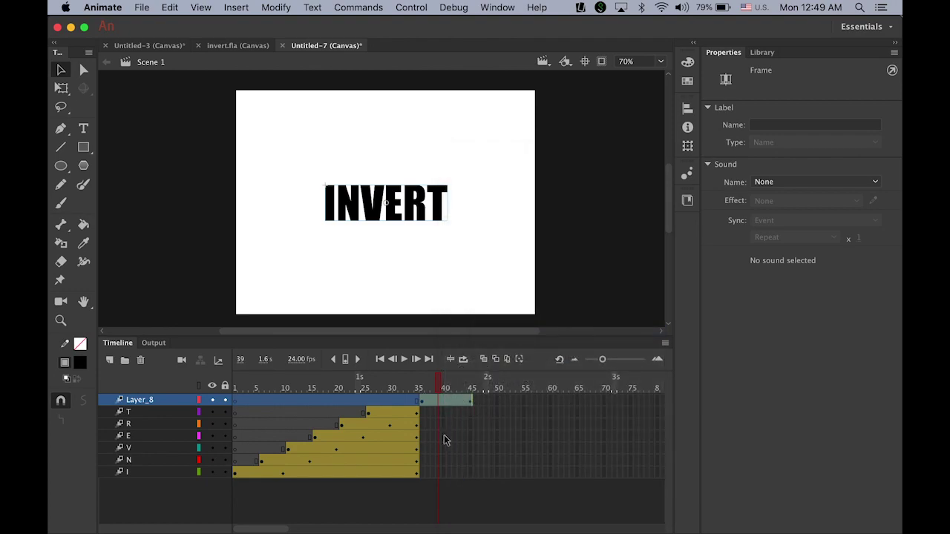
click(109, 361)
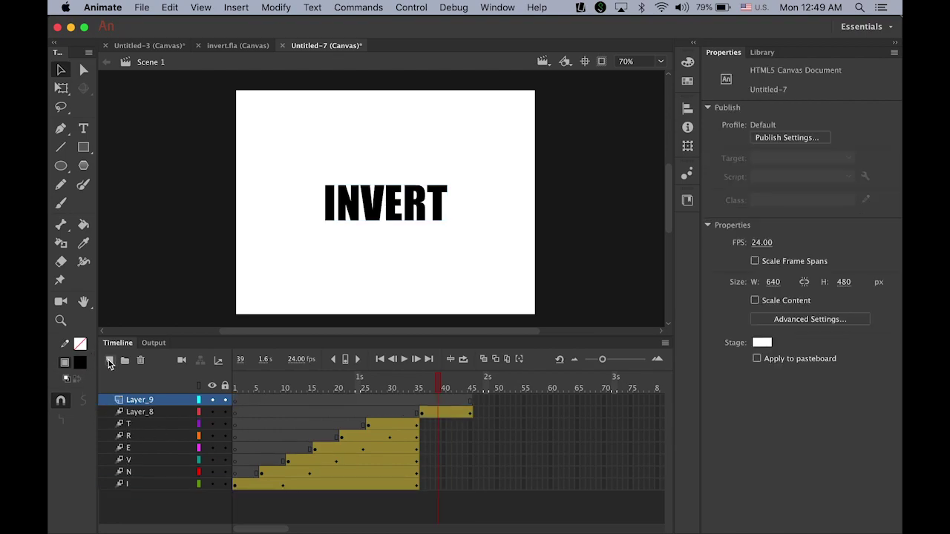
click(421, 405)
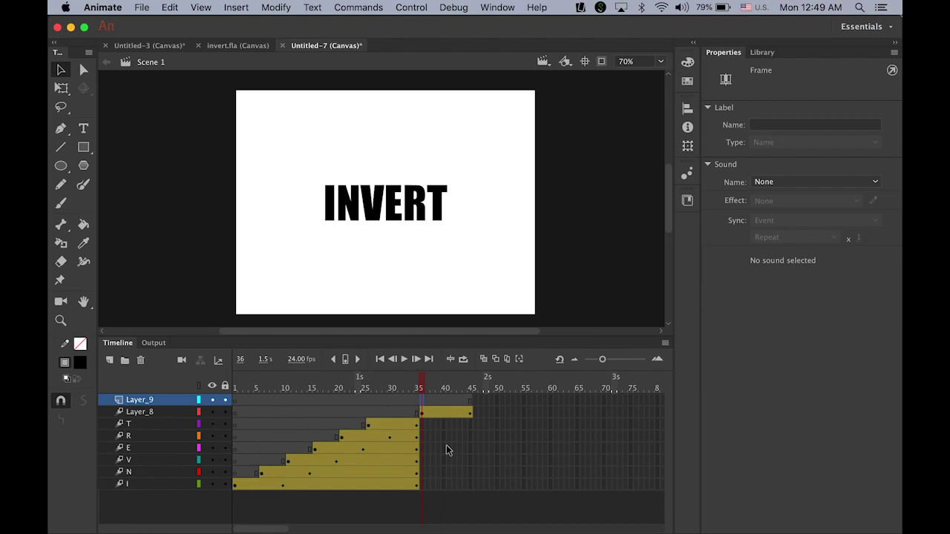
Step: Paste the copied tween frames onto Layer_9 starting at frame 36
right_click(422, 402)
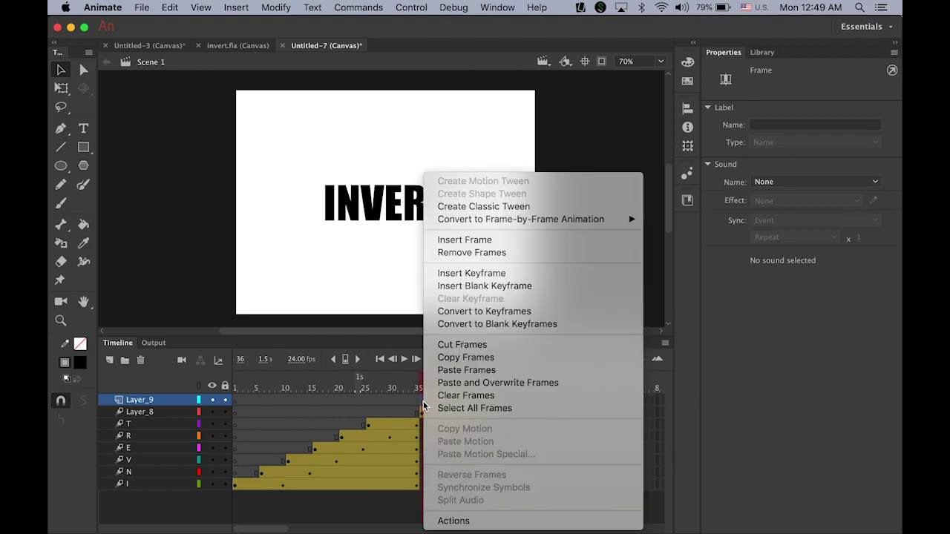
click(448, 375)
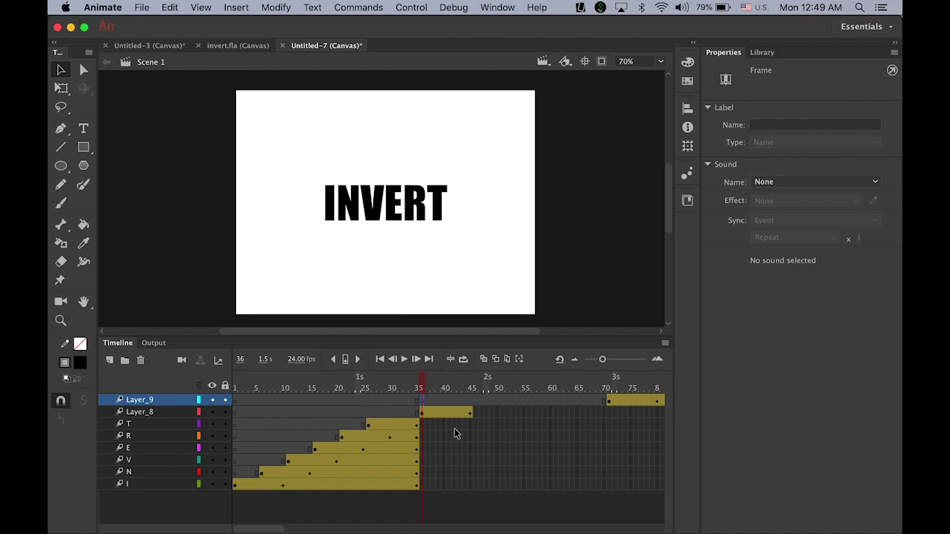
click(165, 401)
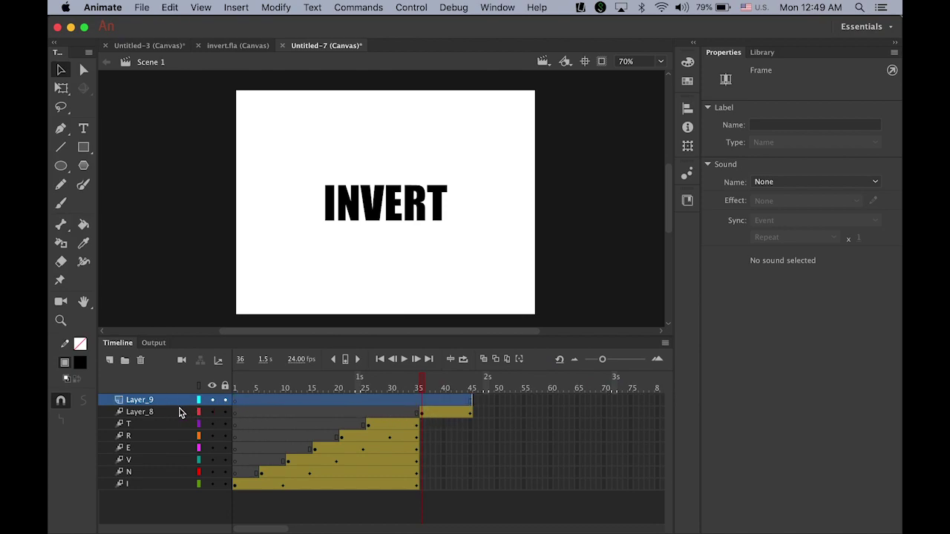
right_click(258, 405)
click(316, 377)
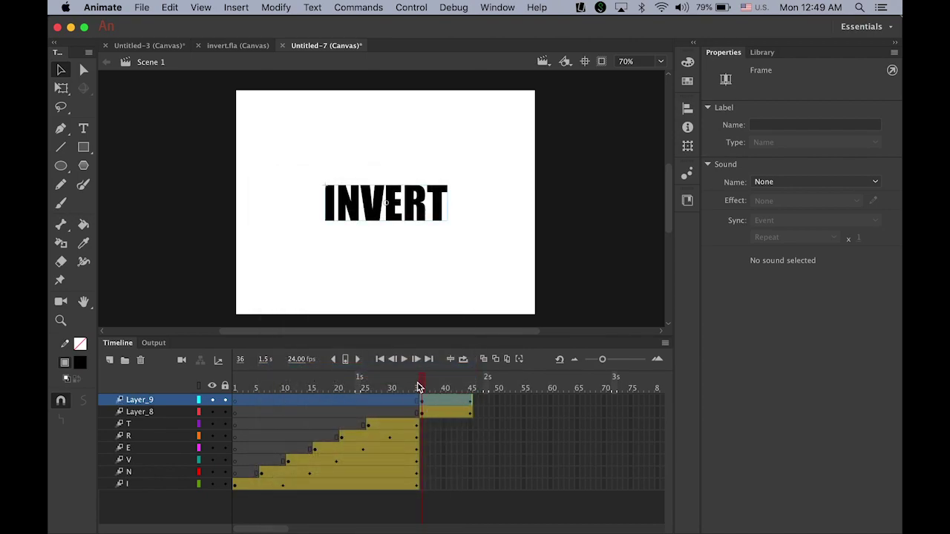
mouse_move(419, 386)
mouse_down()
mouse_move(367, 388)
mouse_move(478, 389)
mouse_move(431, 390)
mouse_move(441, 398)
mouse_up()
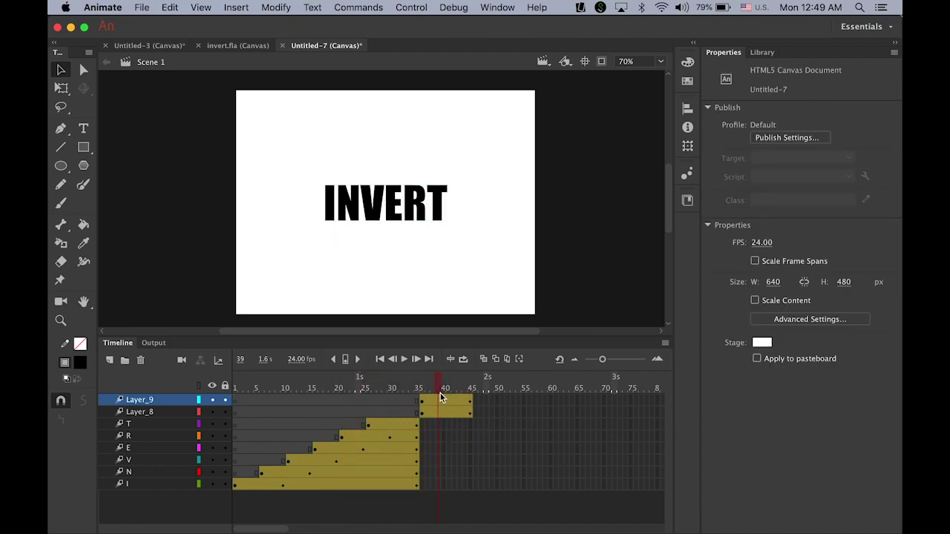
Step: Lock Layer_9 so only Layer_8 can be edited
click(141, 412)
click(148, 401)
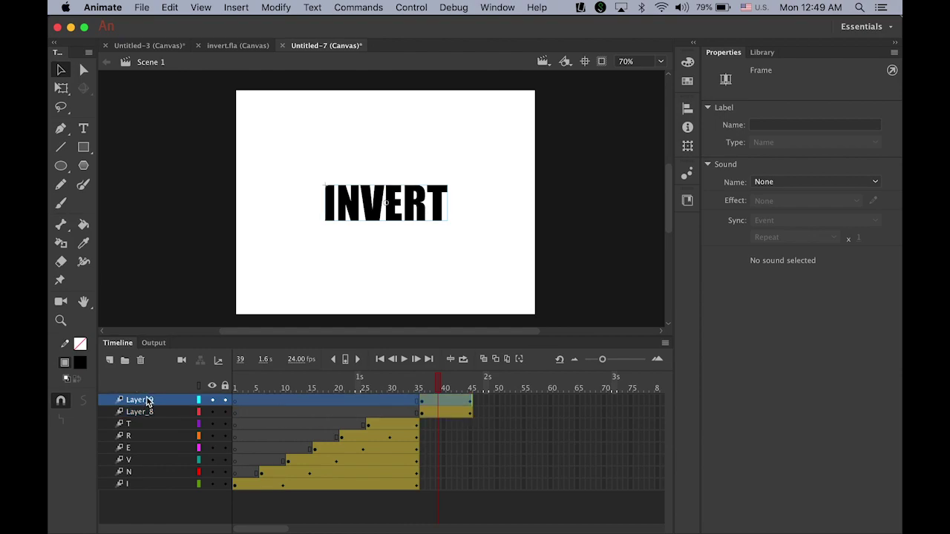
click(160, 417)
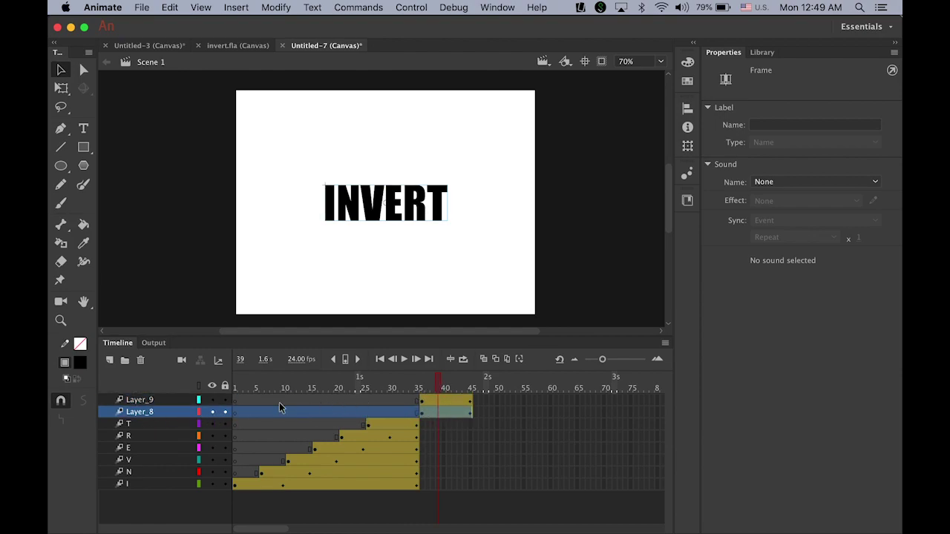
click(225, 400)
Step: Select Layer_8's INVERT instance at frame 36 and switch to the Free Transform tool
drag(435, 393, 423, 406)
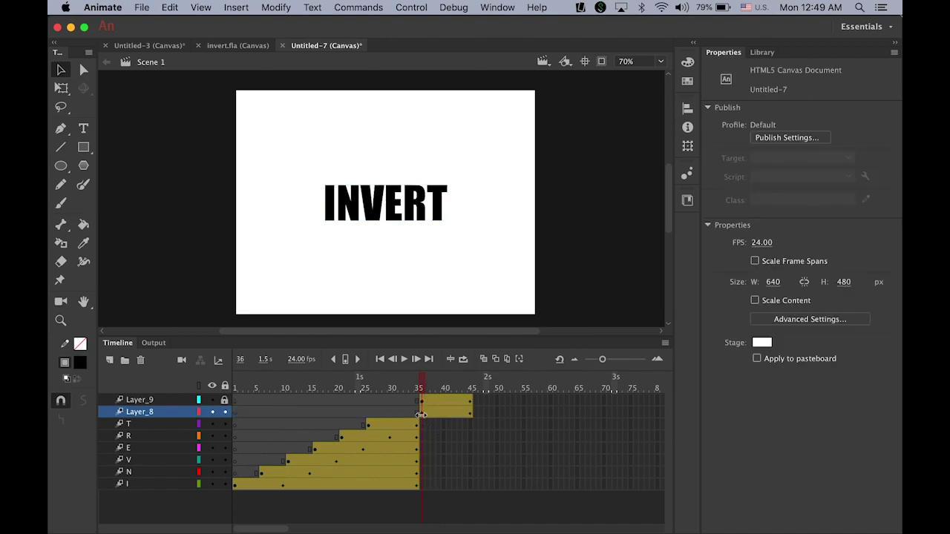
click(421, 416)
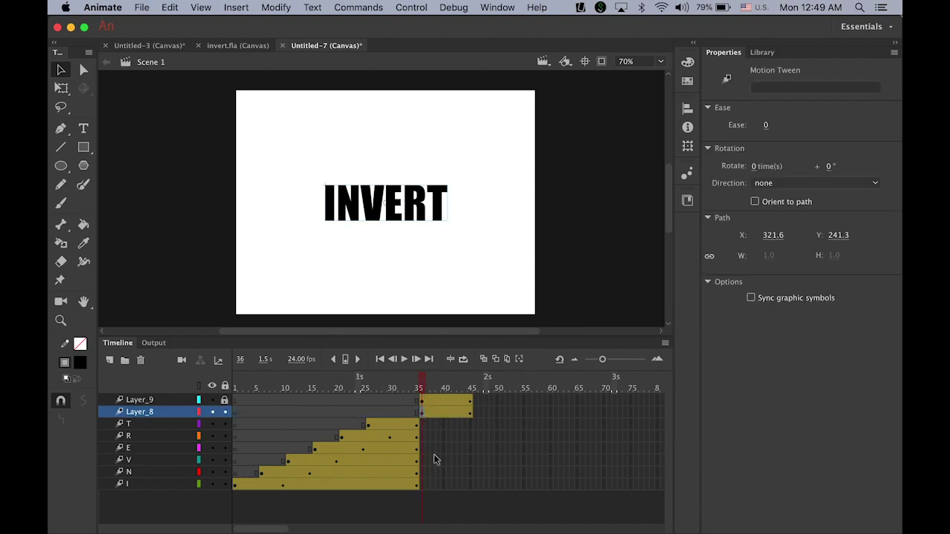
click(424, 216)
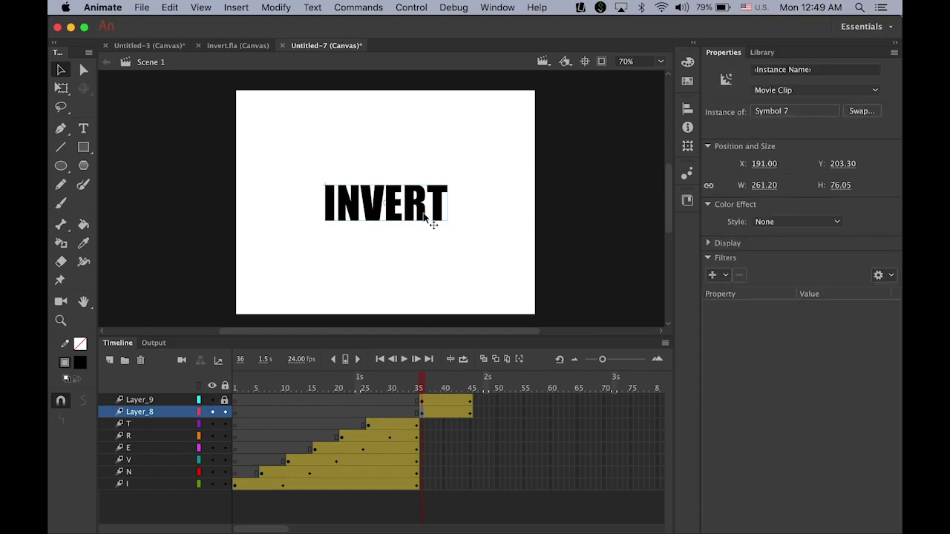
click(688, 147)
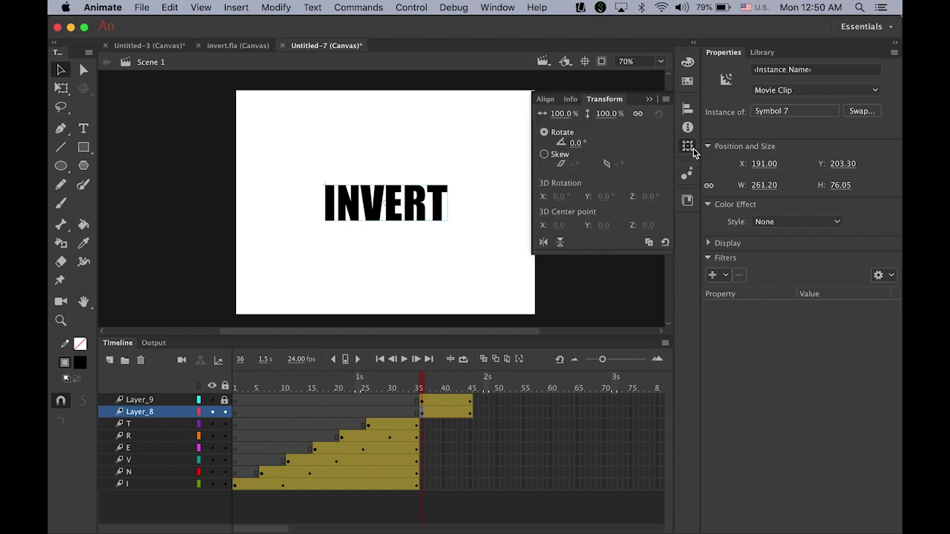
click(690, 147)
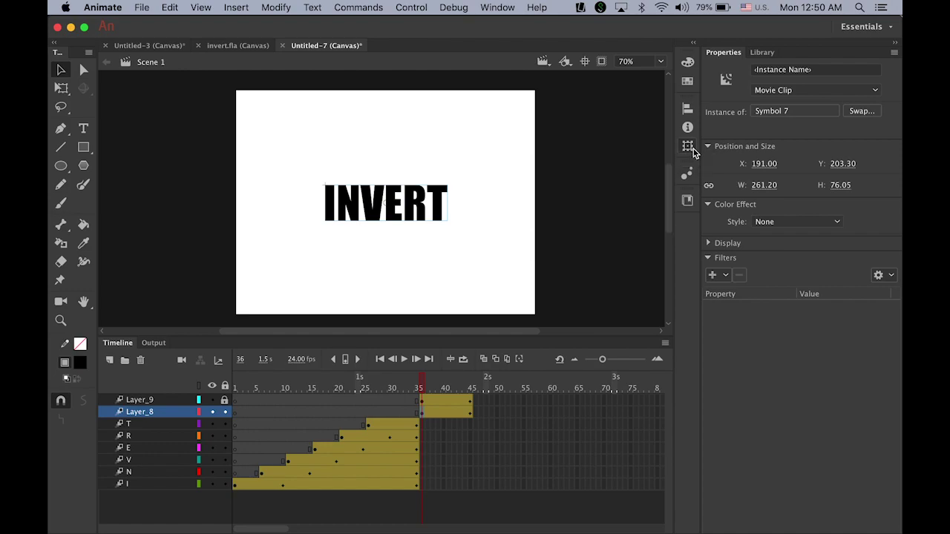
click(61, 89)
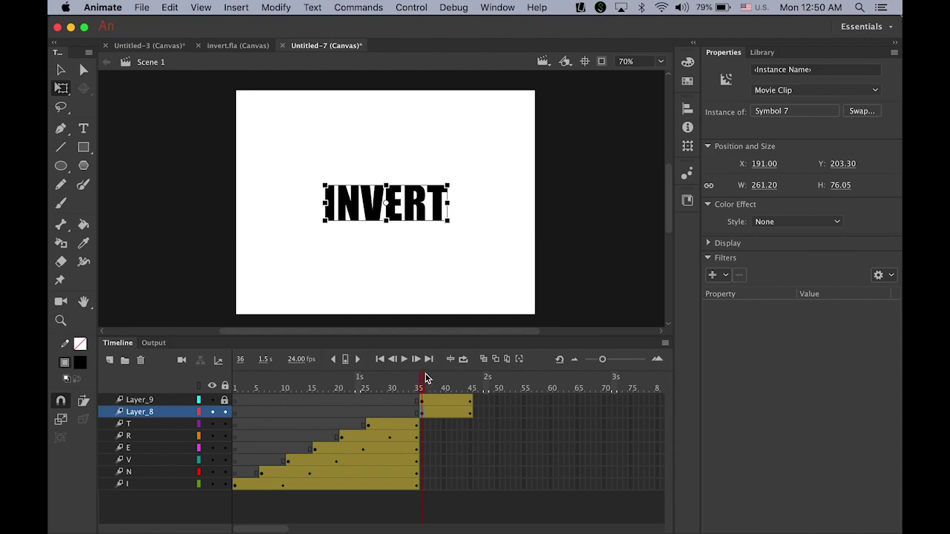
Step: At frame 45, stretch Layer_8's INVERT horizontally to 1698.20 wide
drag(423, 388, 477, 392)
click(420, 217)
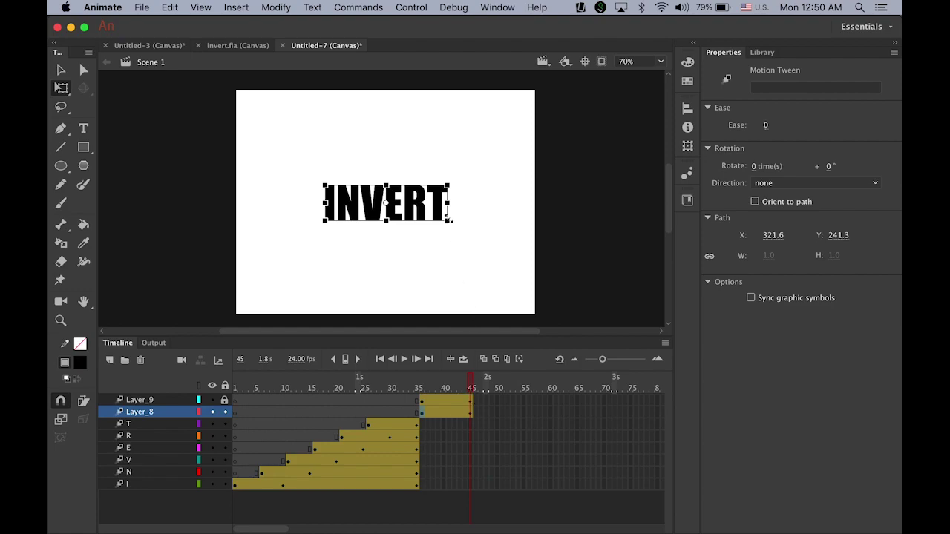
drag(447, 202, 782, 223)
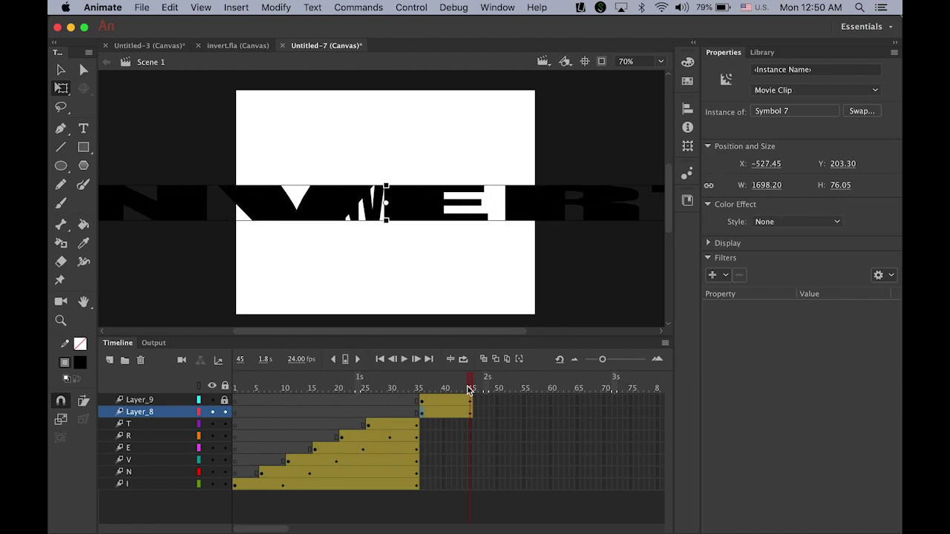
drag(466, 389, 483, 408)
click(477, 415)
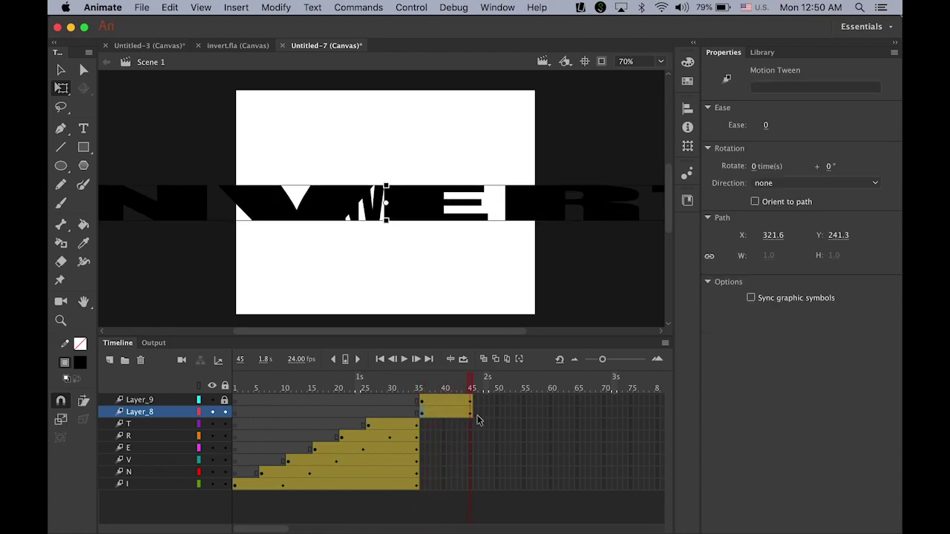
click(604, 209)
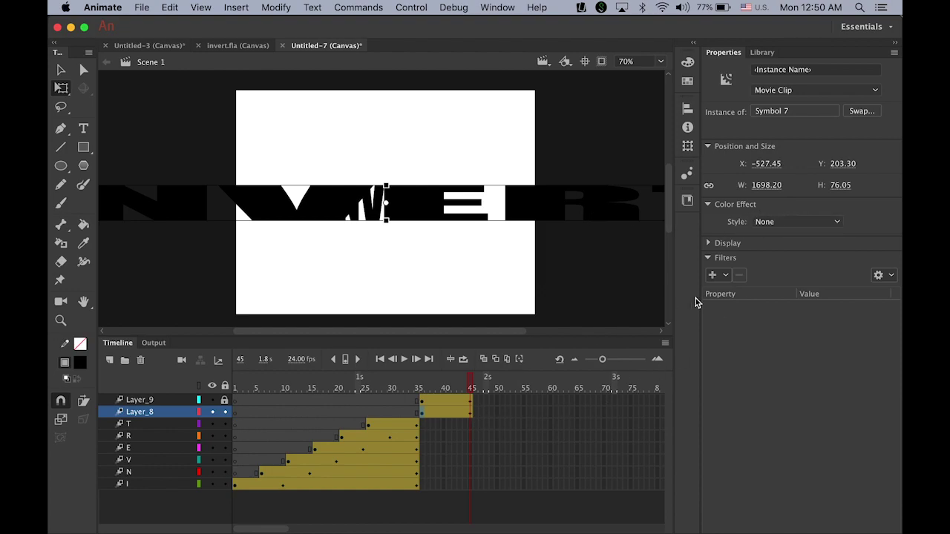
Step: Set the stretched INVERT's Color Effect to Alpha 0% at frame 45 and preview the fade
click(812, 222)
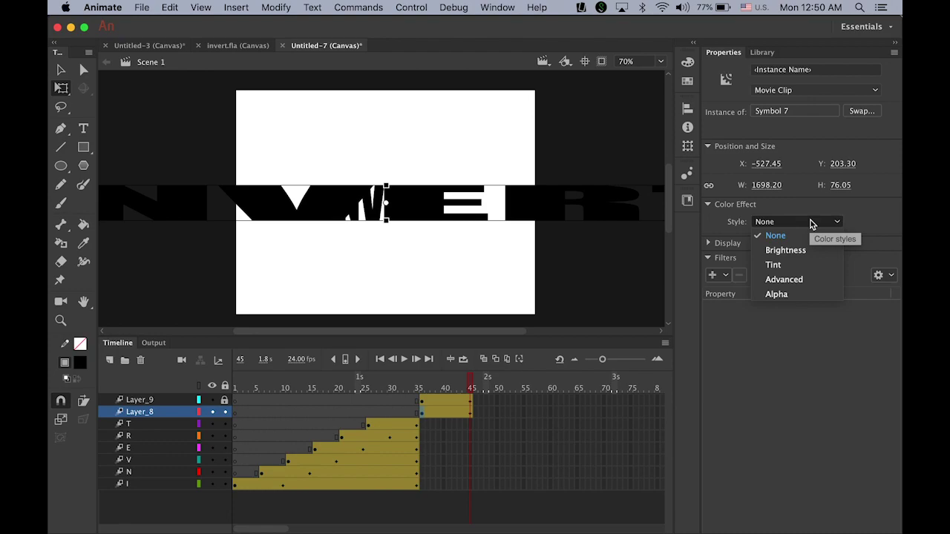
click(776, 294)
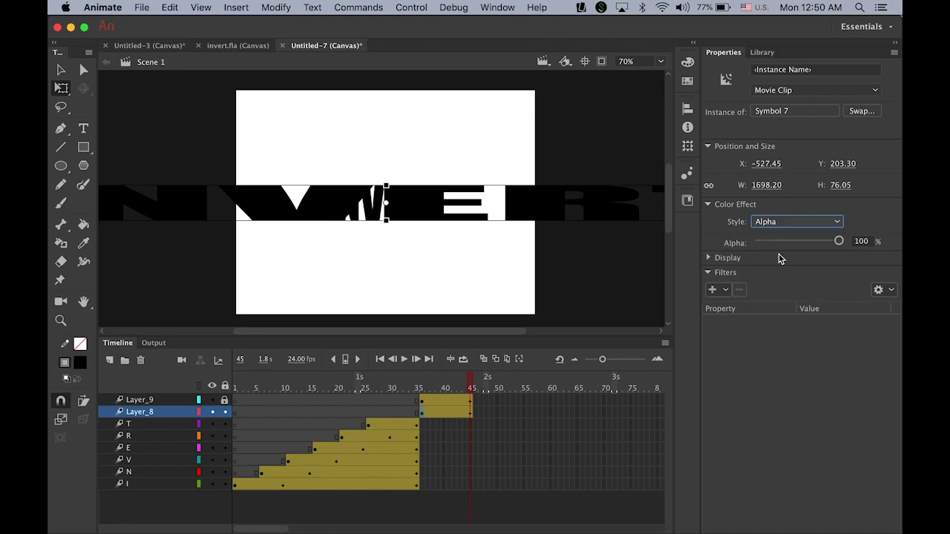
drag(841, 245, 666, 297)
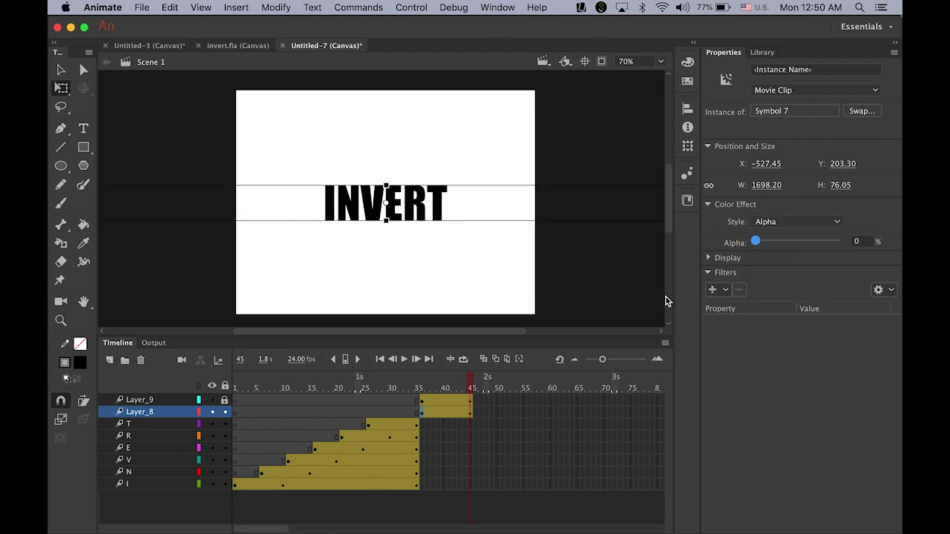
click(472, 392)
drag(432, 392, 500, 418)
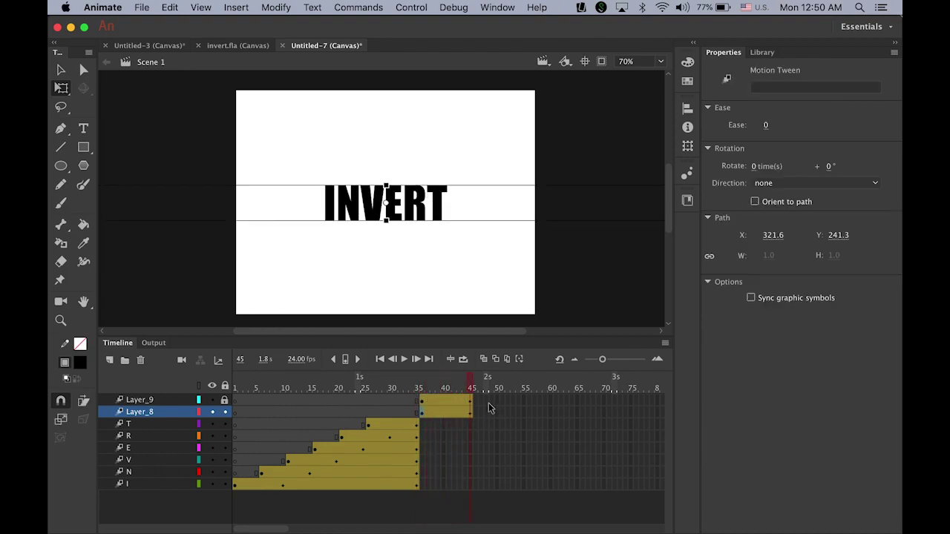
drag(470, 385, 419, 398)
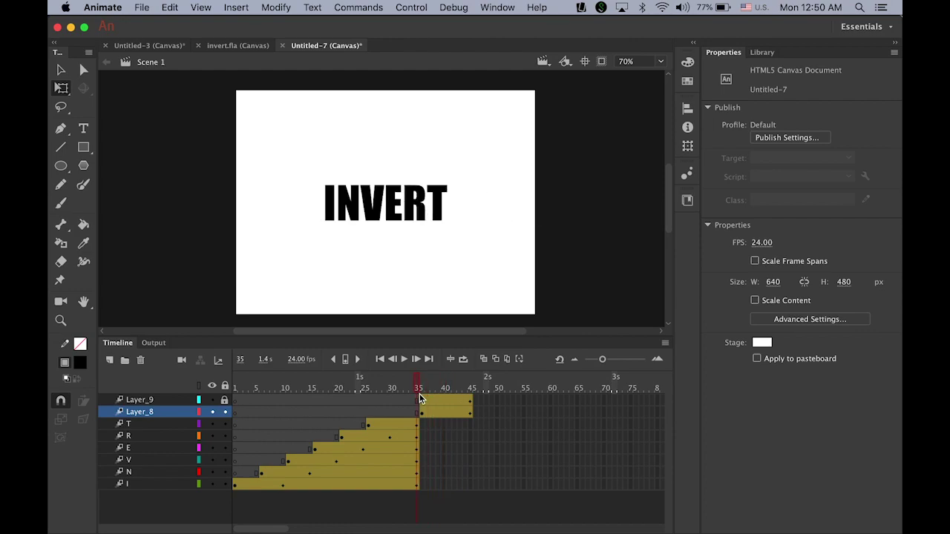
Step: Select Layer_9's INVERT instance at frame 45 with the Selection tool
click(420, 401)
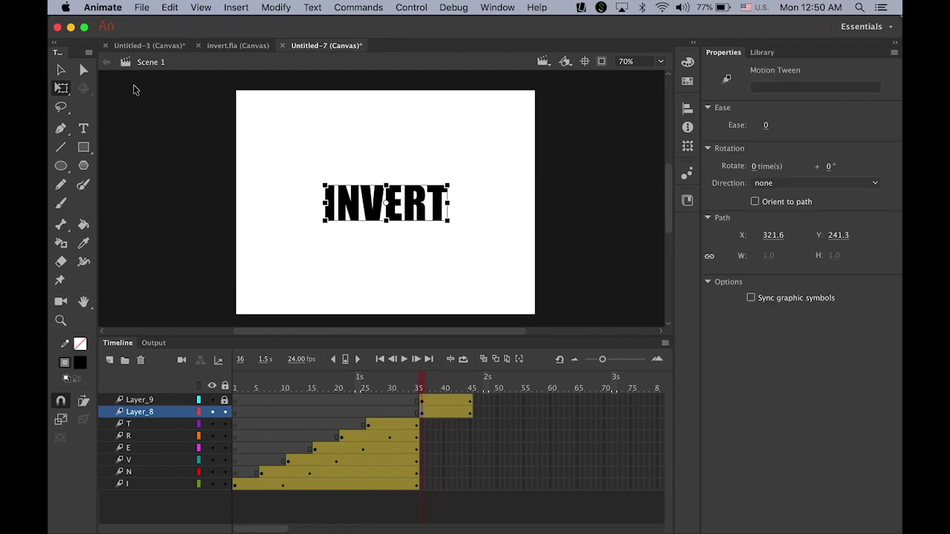
click(61, 69)
click(423, 402)
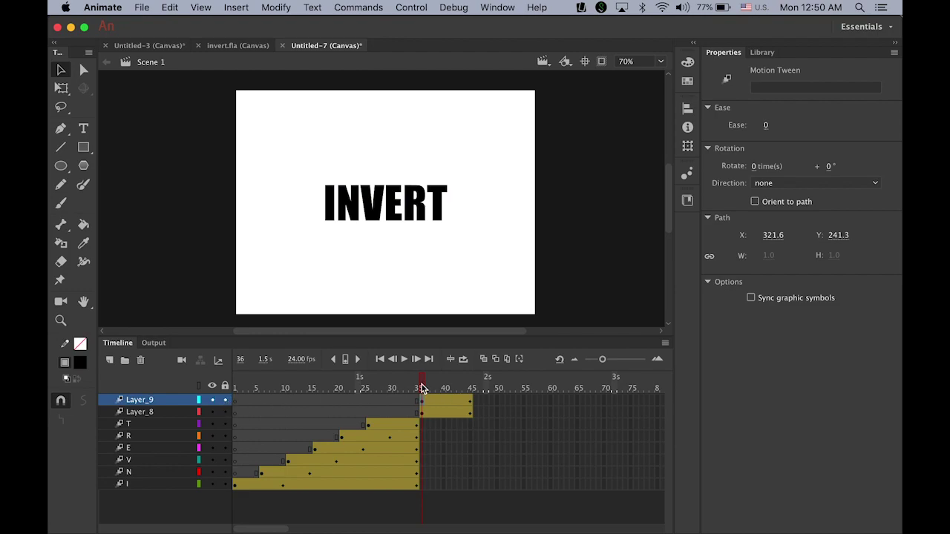
drag(422, 388, 472, 388)
click(472, 403)
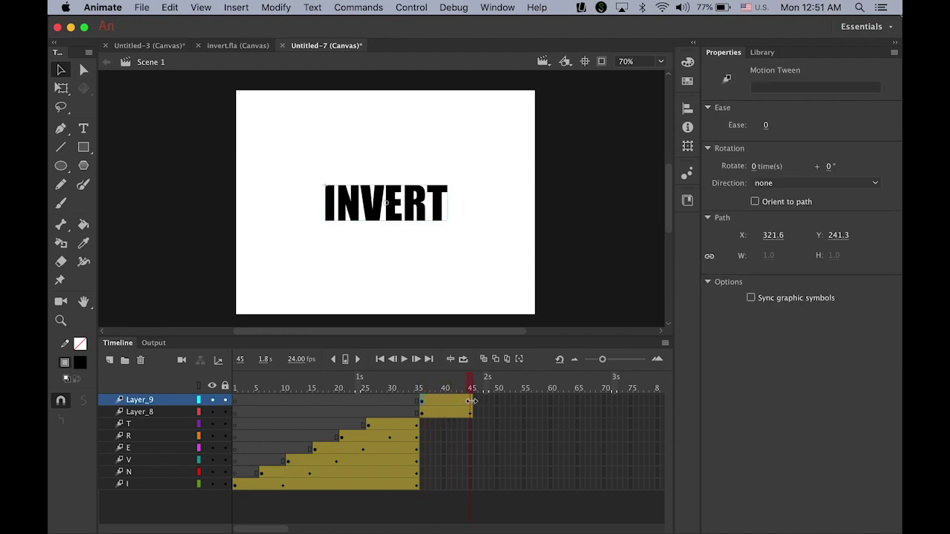
click(471, 401)
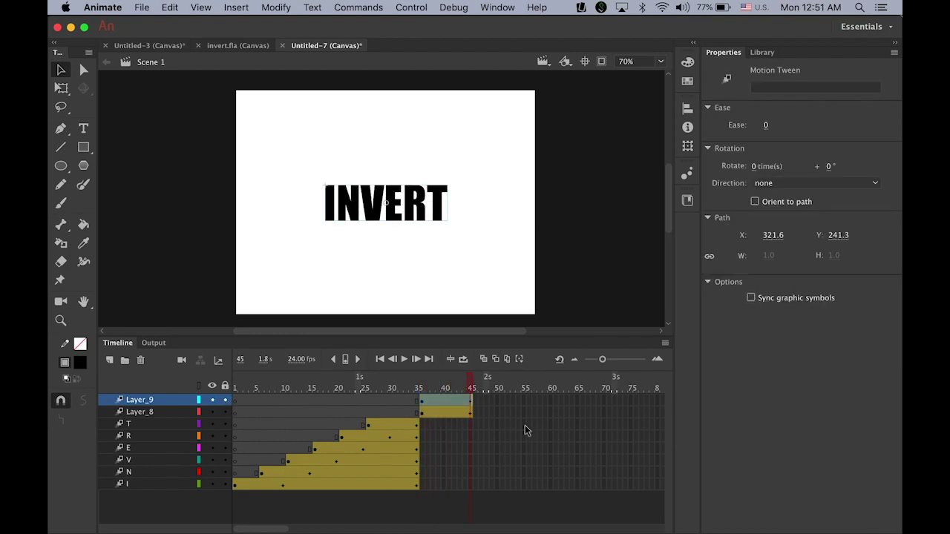
click(438, 209)
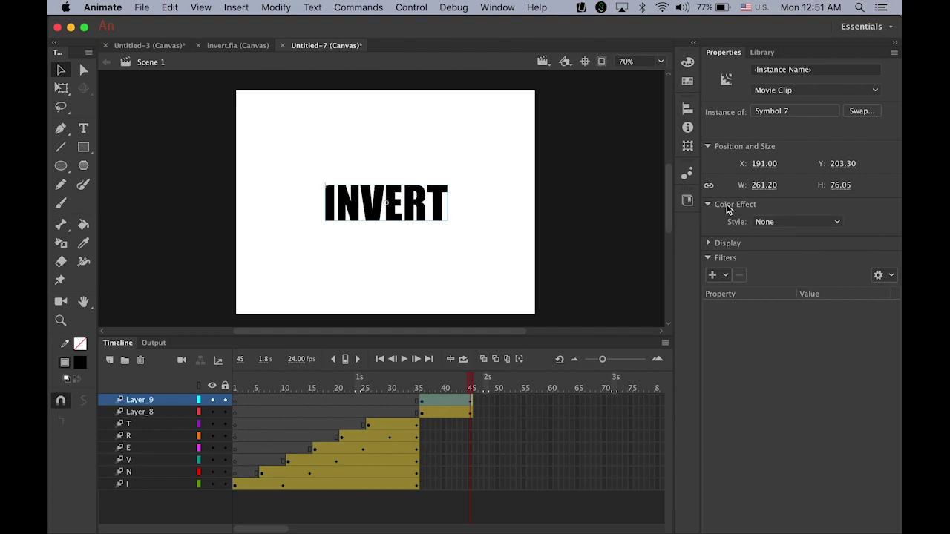
Step: Apply a 100% white Tint colour effect to Layer_9's INVERT at frame 45
click(821, 222)
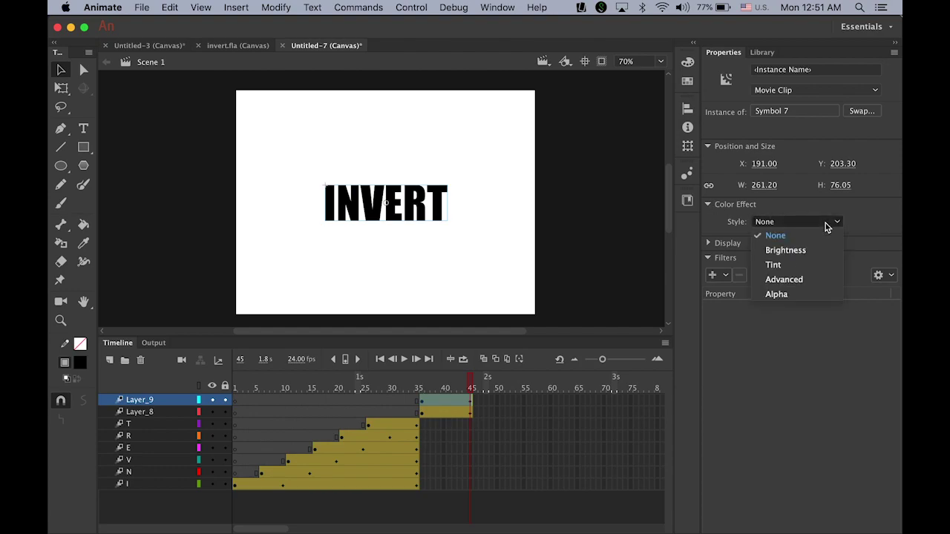
click(815, 264)
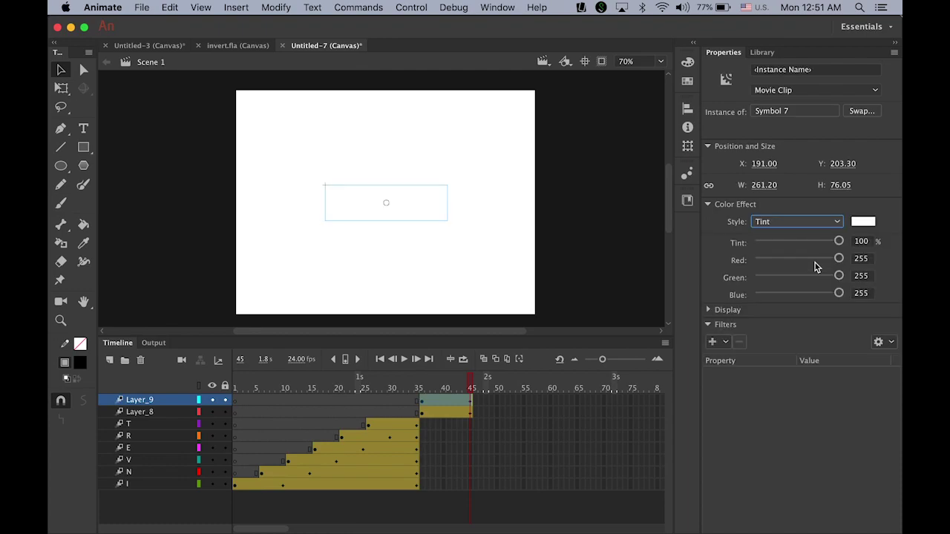
click(864, 222)
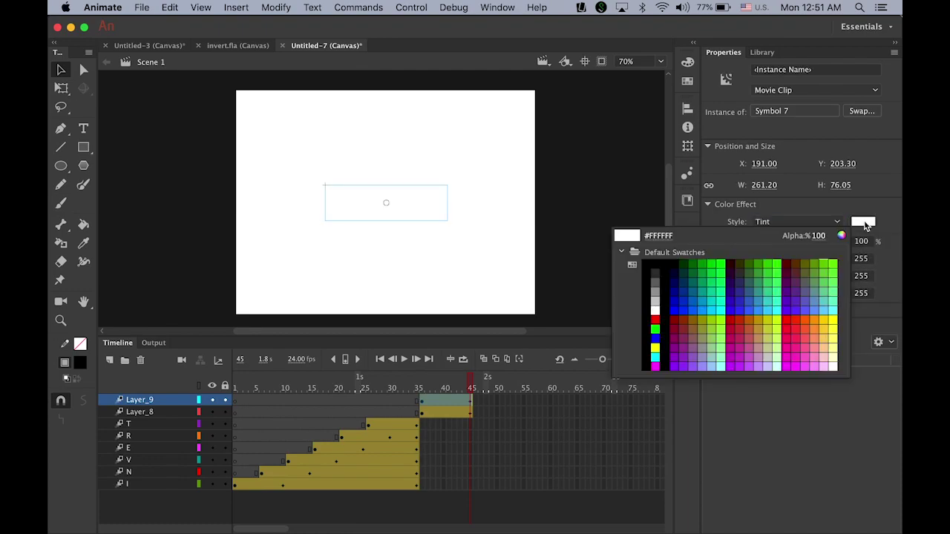
key(Escape)
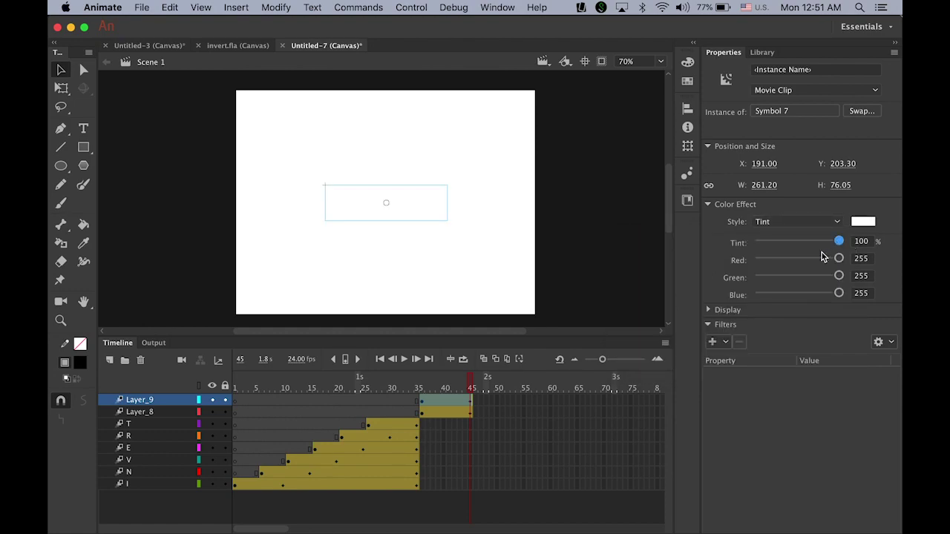
drag(469, 386, 473, 407)
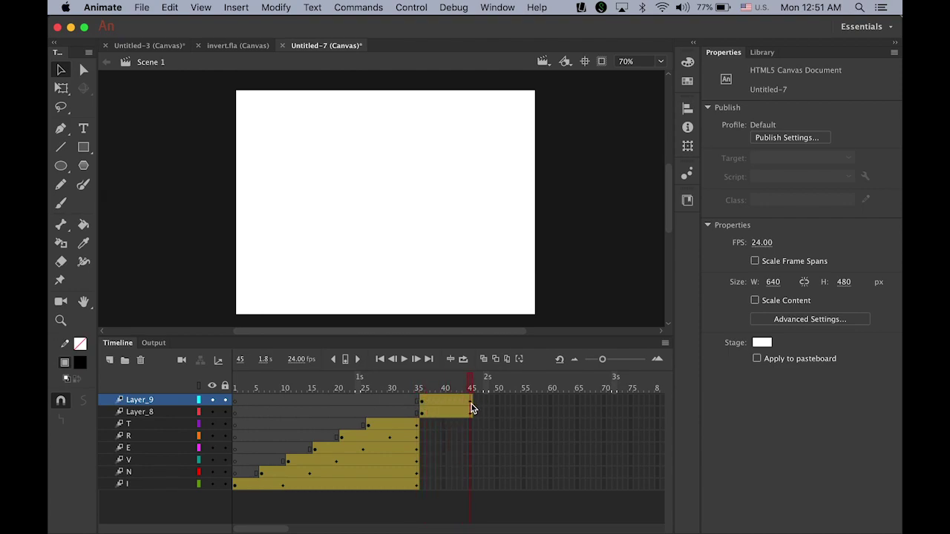
click(471, 402)
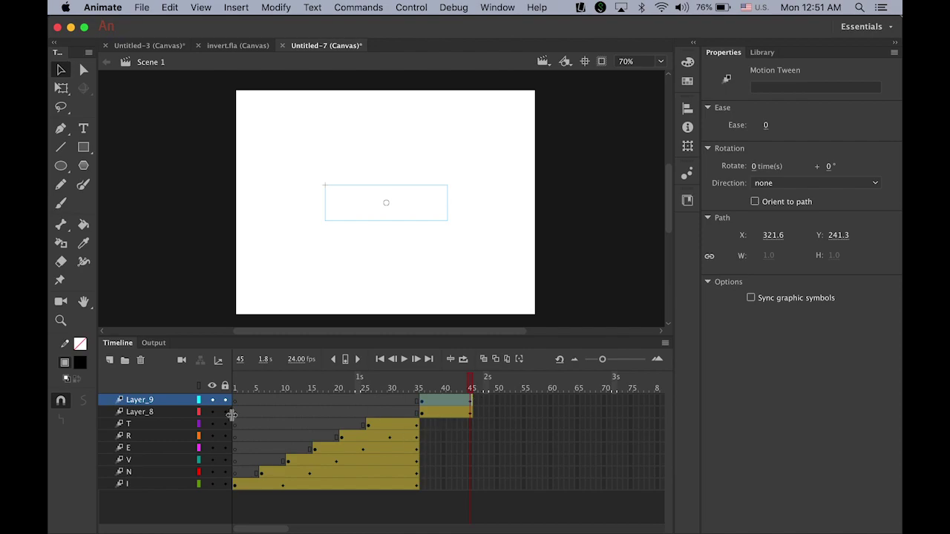
Step: Add a new Layer_10 with a blank keyframe at frame 36
click(109, 361)
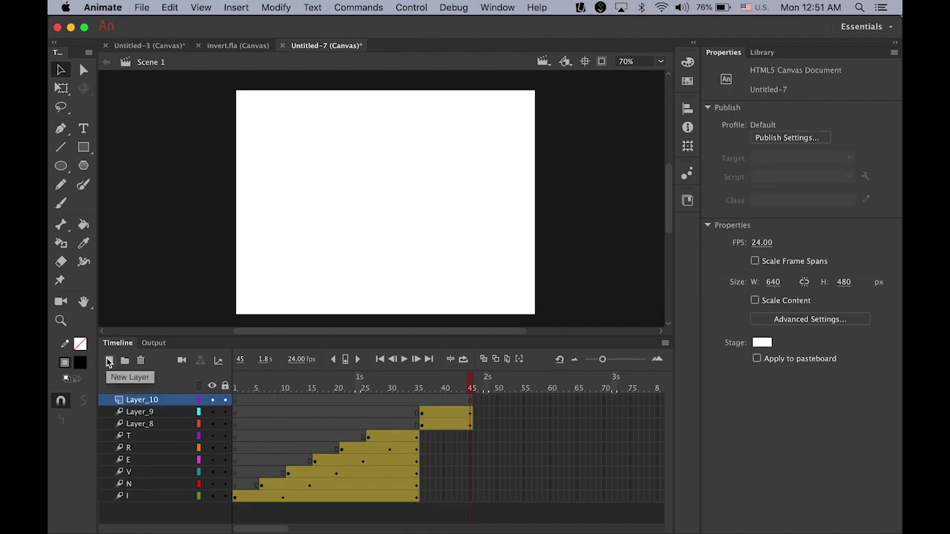
click(428, 407)
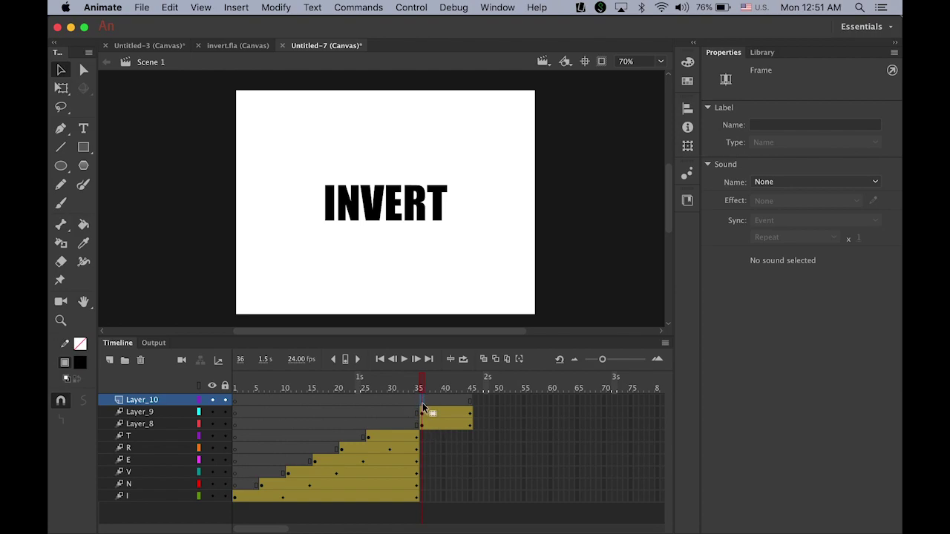
click(245, 8)
mouse_move(275, 89)
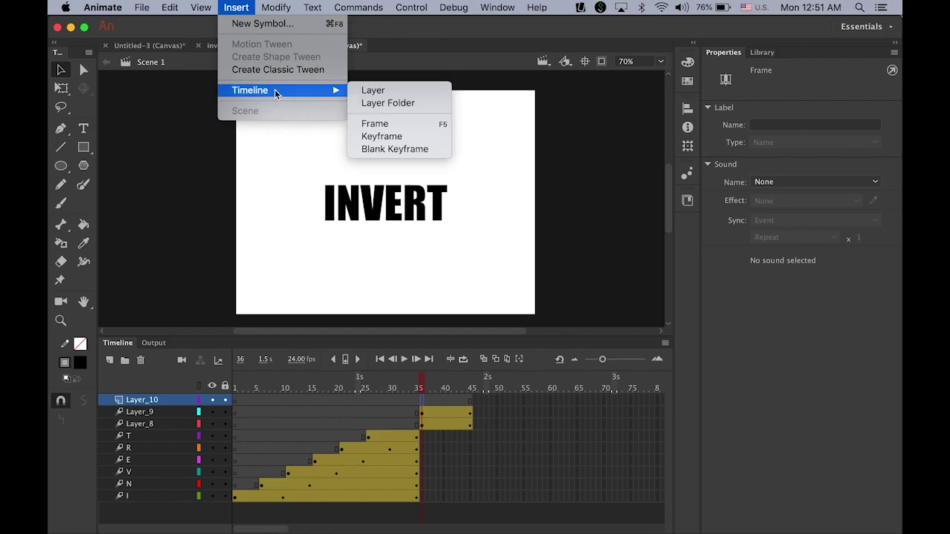
click(405, 150)
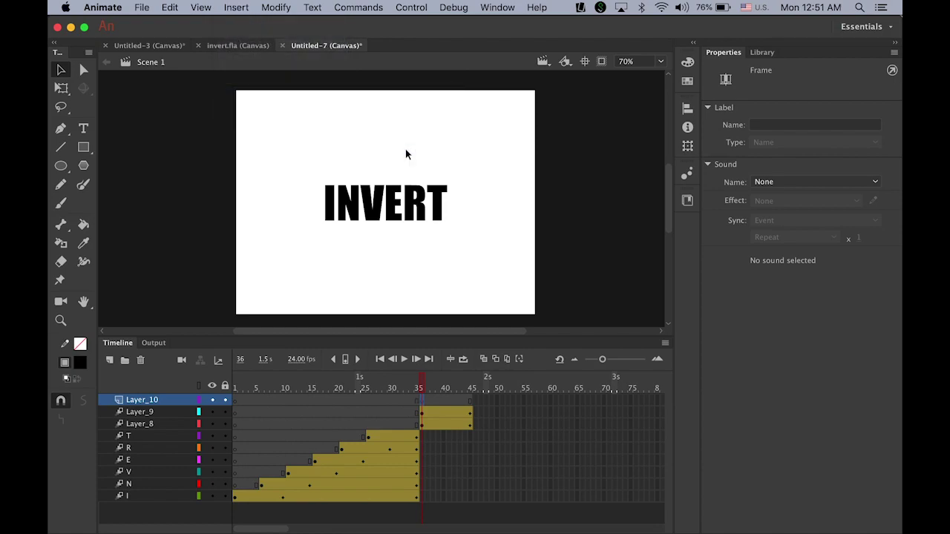
Step: Draw a black rectangle covering the whole stage on Layer_10
click(83, 147)
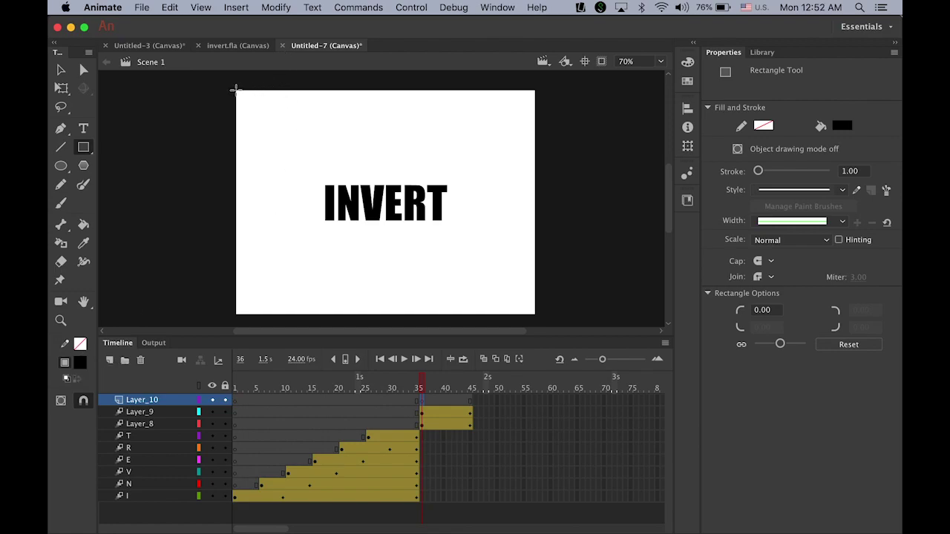
drag(235, 90, 537, 315)
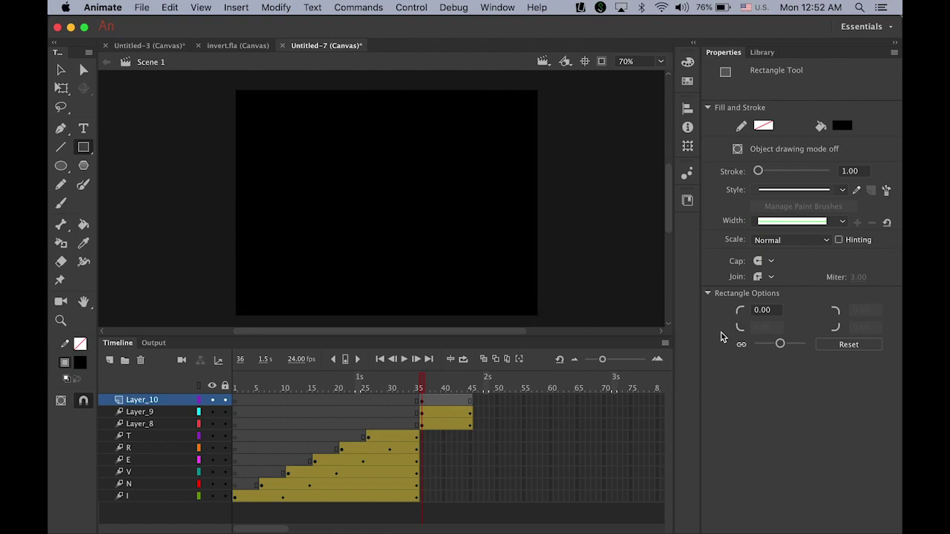
click(61, 69)
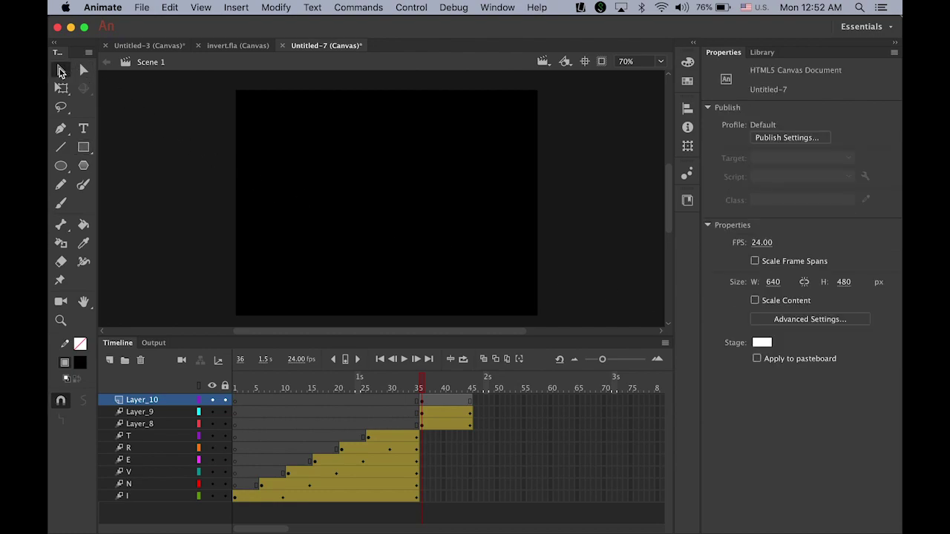
Step: Move Layer_10 beneath Layer_8, rename it blk_bg, and preview through frame 45
click(143, 403)
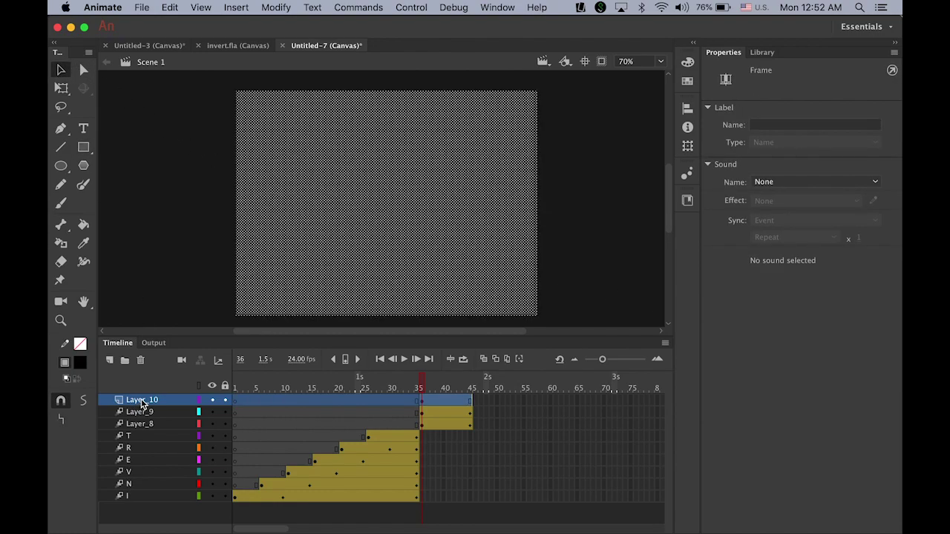
drag(143, 404, 140, 435)
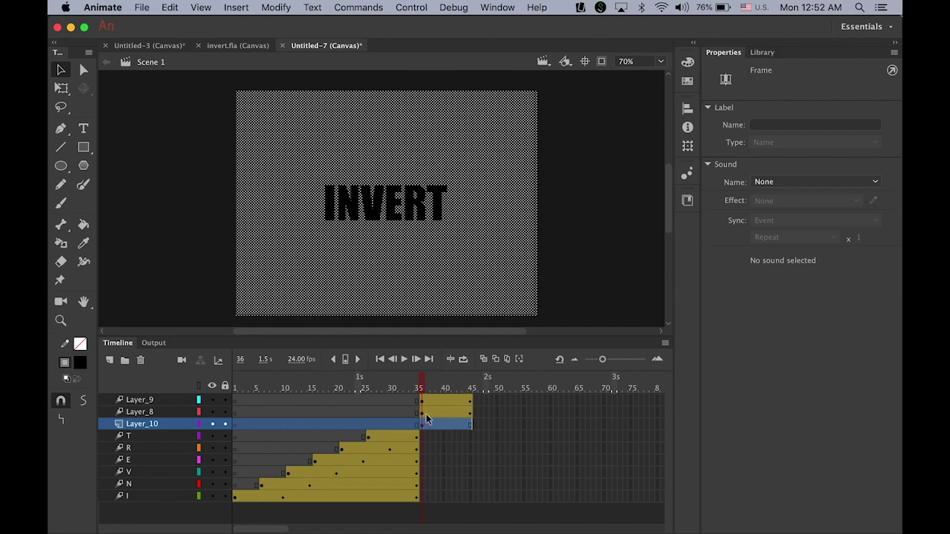
double_click(143, 425)
text(blk_bg)
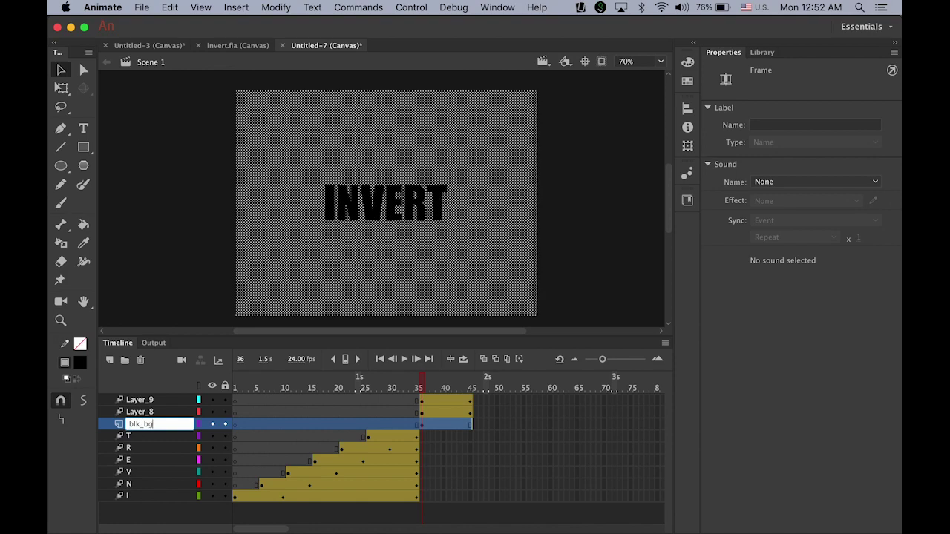
key(Return)
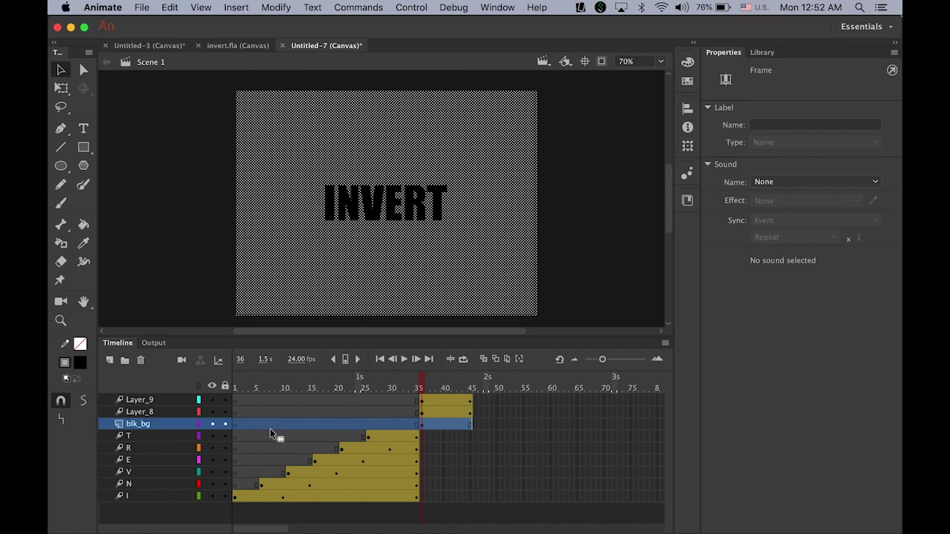
click(421, 386)
drag(421, 386, 422, 408)
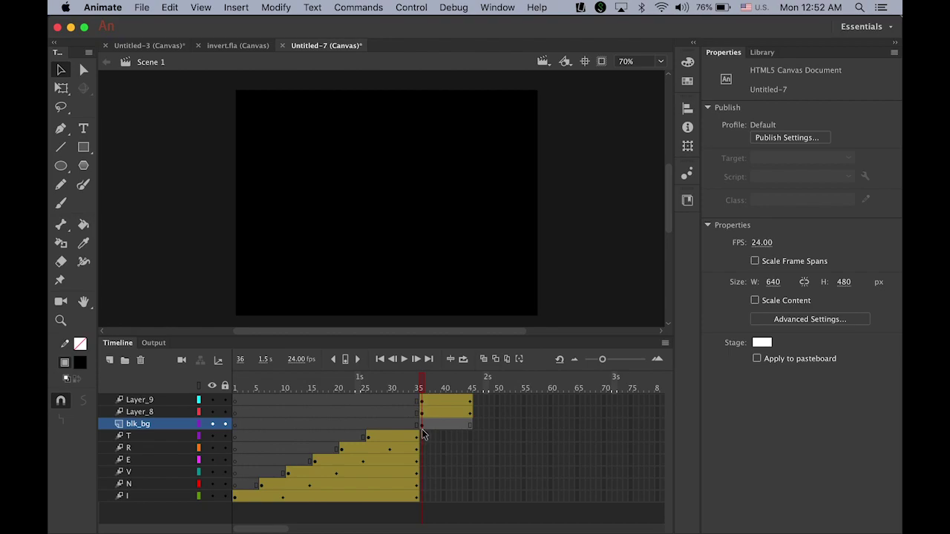
Step: Turn blk_bg's frames from 36 into a motion tween ending at frame 45
click(424, 426)
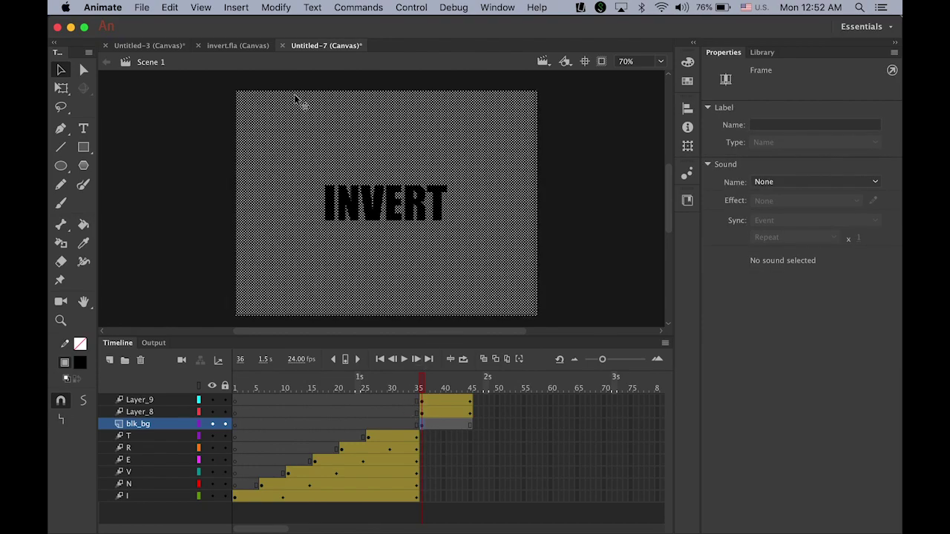
click(236, 7)
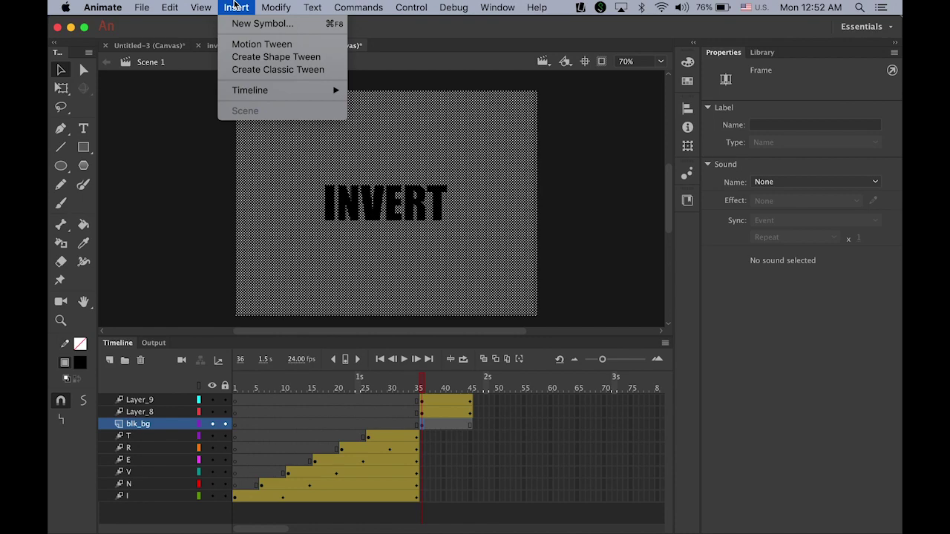
click(256, 43)
click(418, 386)
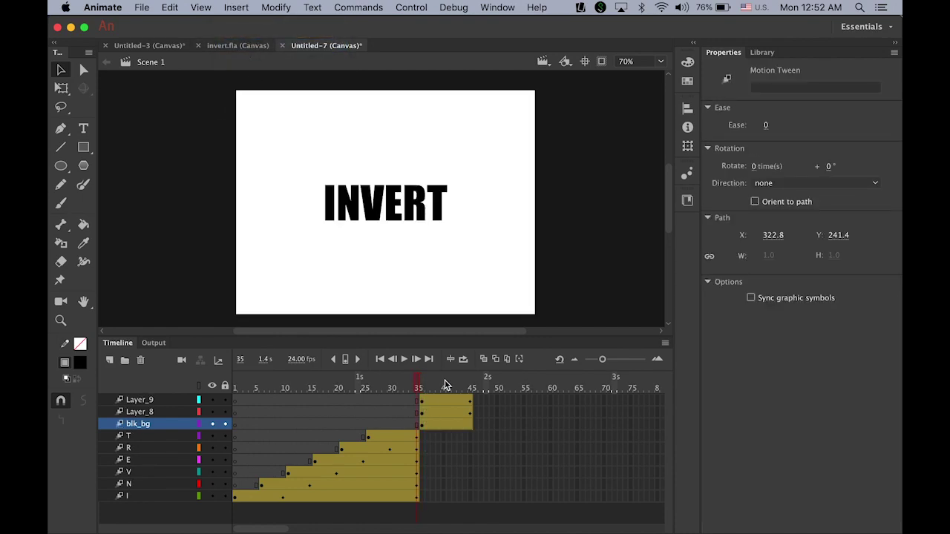
click(471, 387)
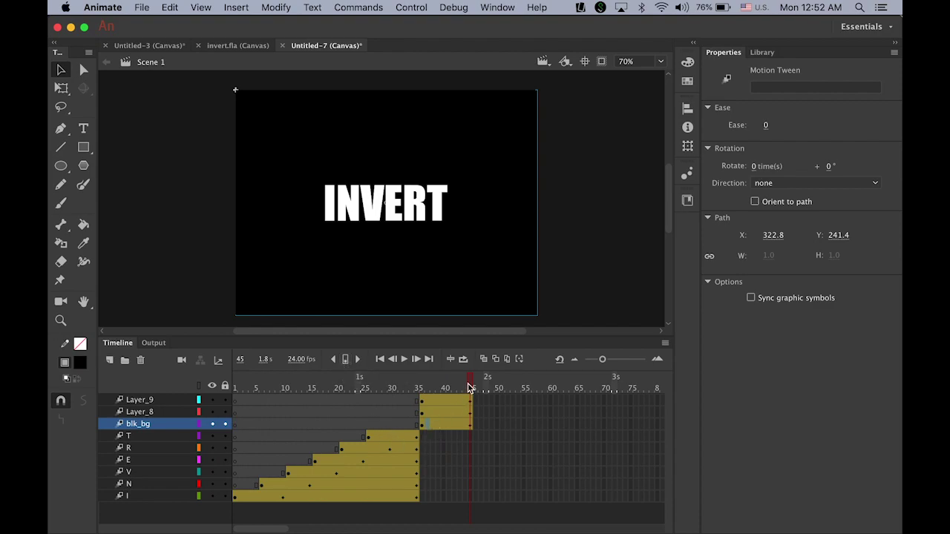
drag(470, 387, 421, 387)
Step: Set the black background's Alpha colour effect to 0% at frame 36
click(302, 297)
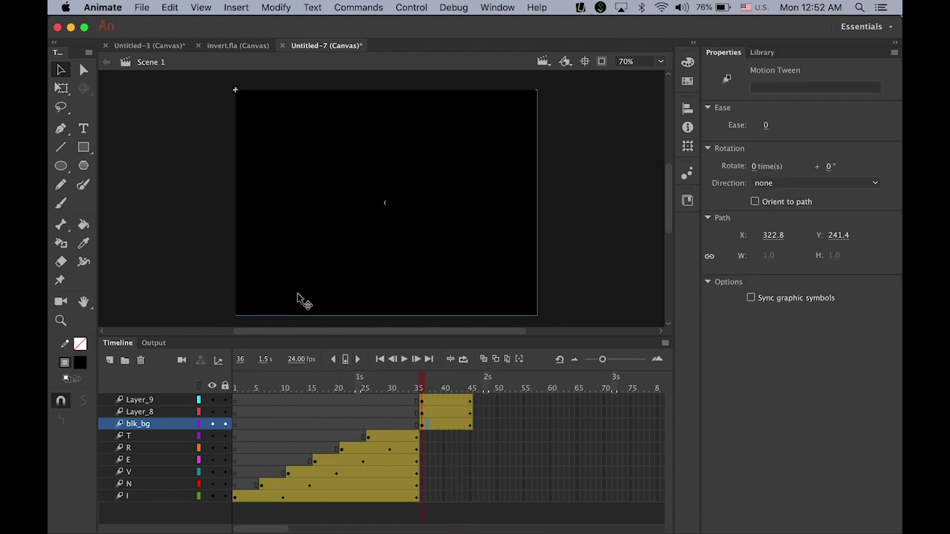
click(288, 304)
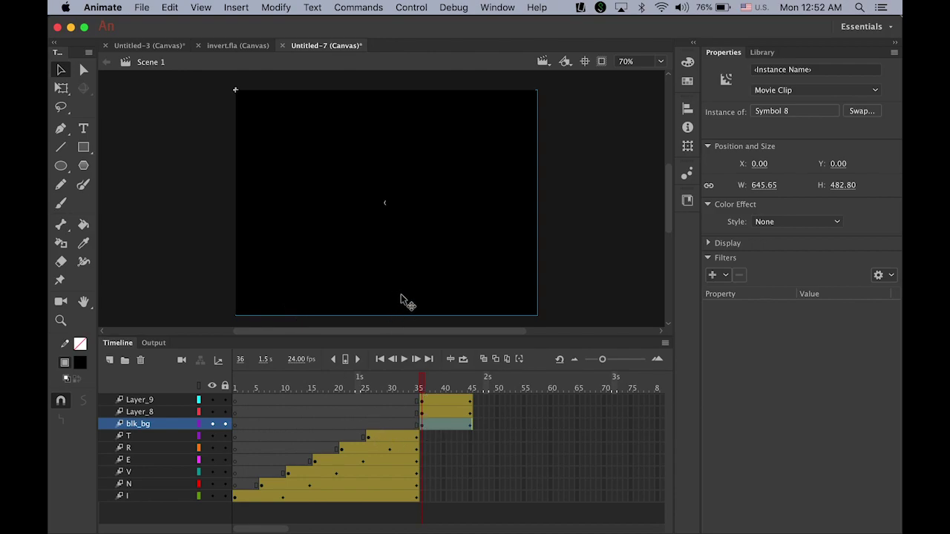
click(810, 225)
click(811, 297)
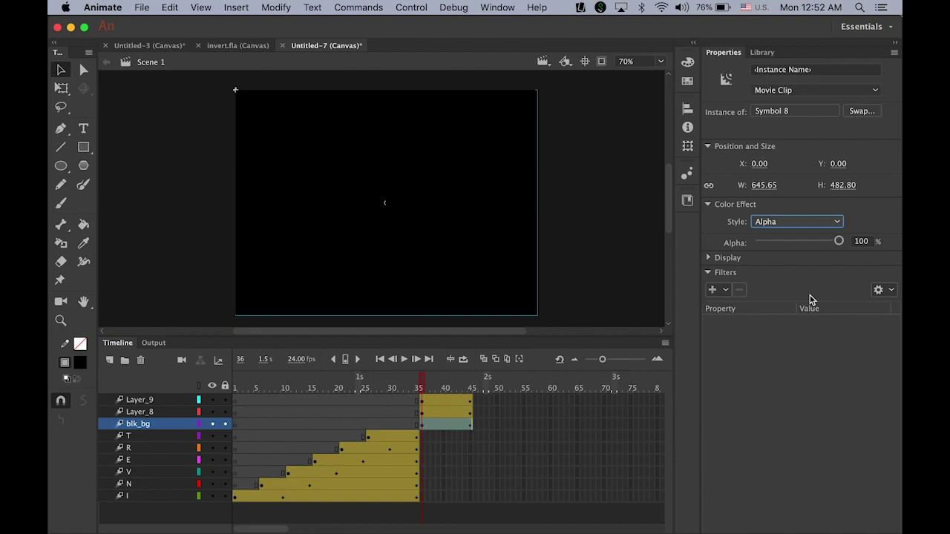
drag(835, 246, 706, 254)
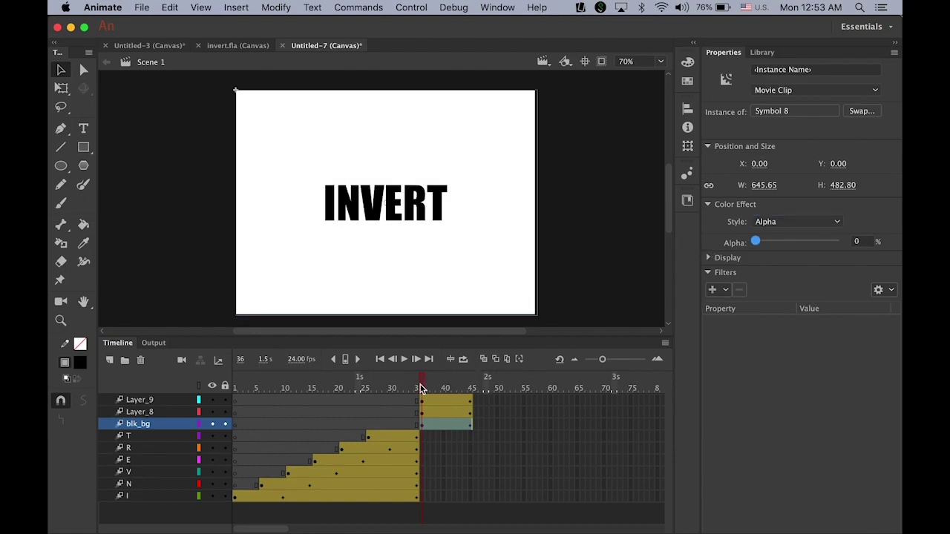
Step: Raise the background's Alpha to 100% at frame 45 and preview the fade-in
drag(422, 389, 484, 388)
click(509, 290)
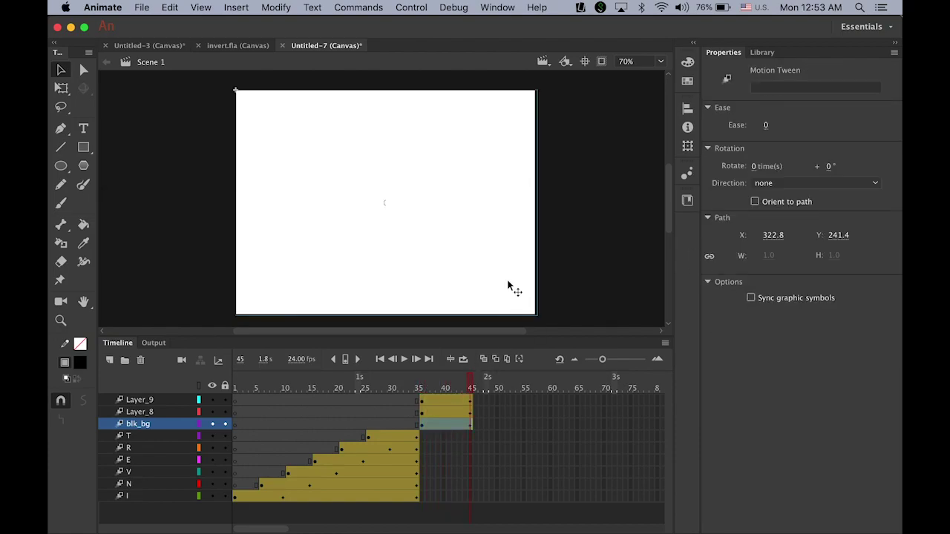
drag(756, 242, 870, 246)
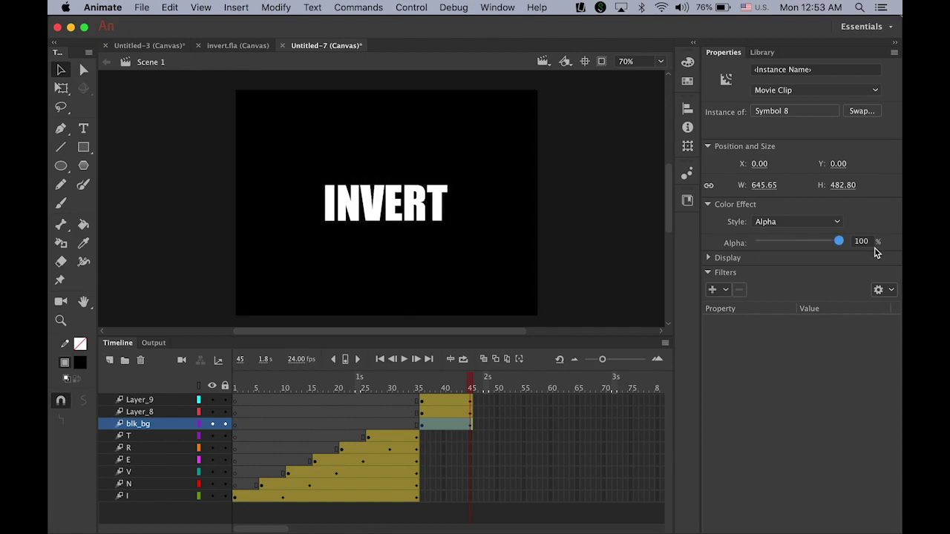
drag(472, 388, 197, 403)
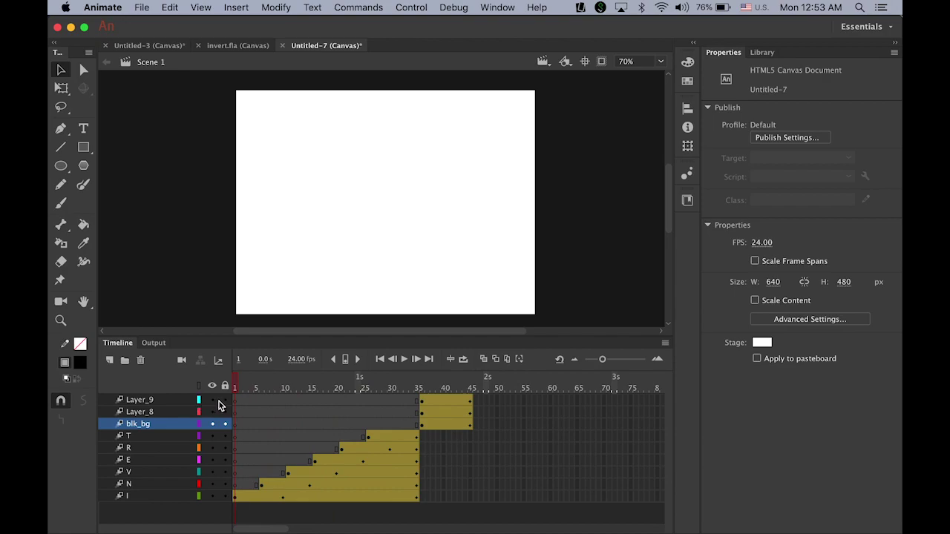
drag(239, 406, 415, 430)
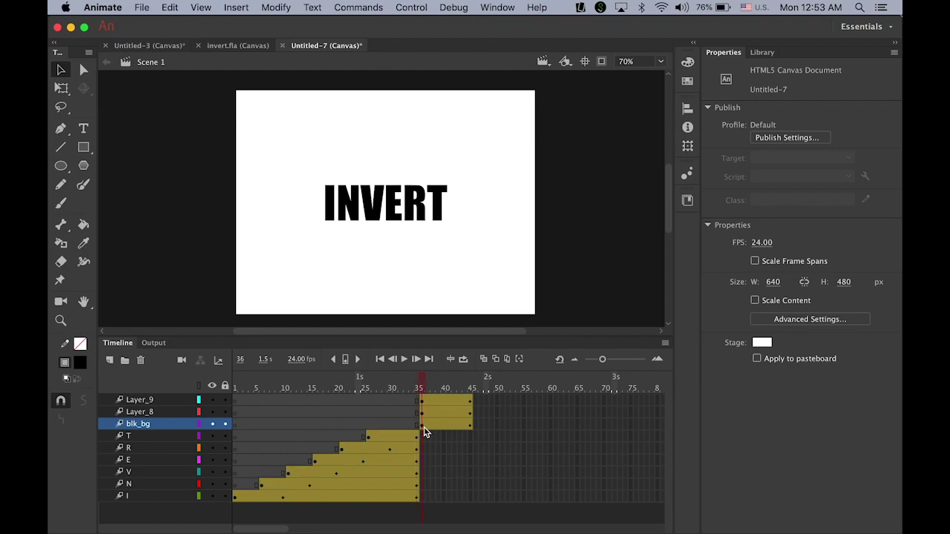
drag(419, 427, 433, 435)
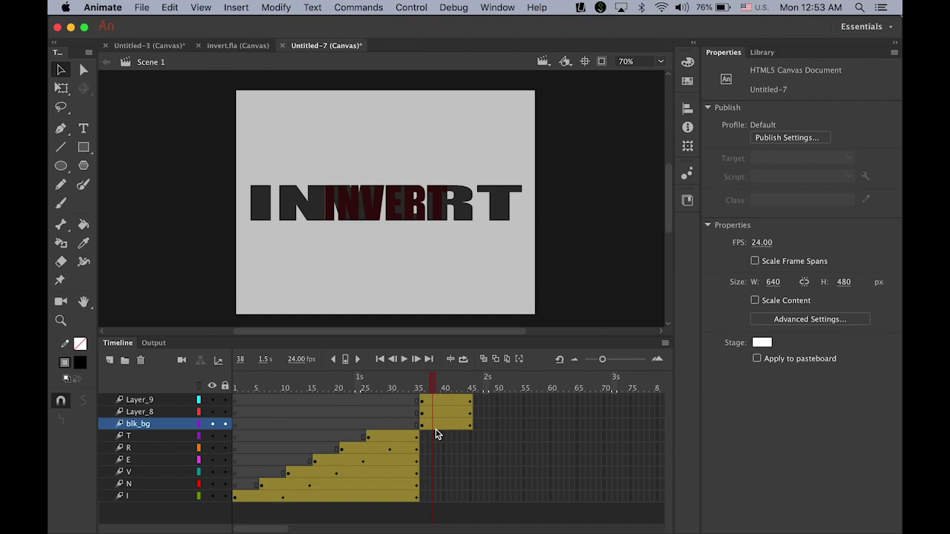
drag(436, 434, 470, 440)
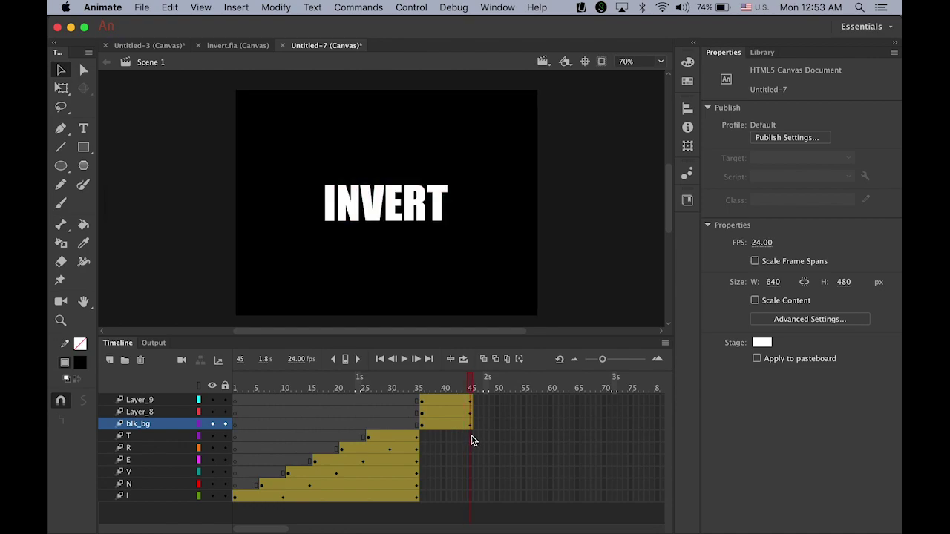
key(Return)
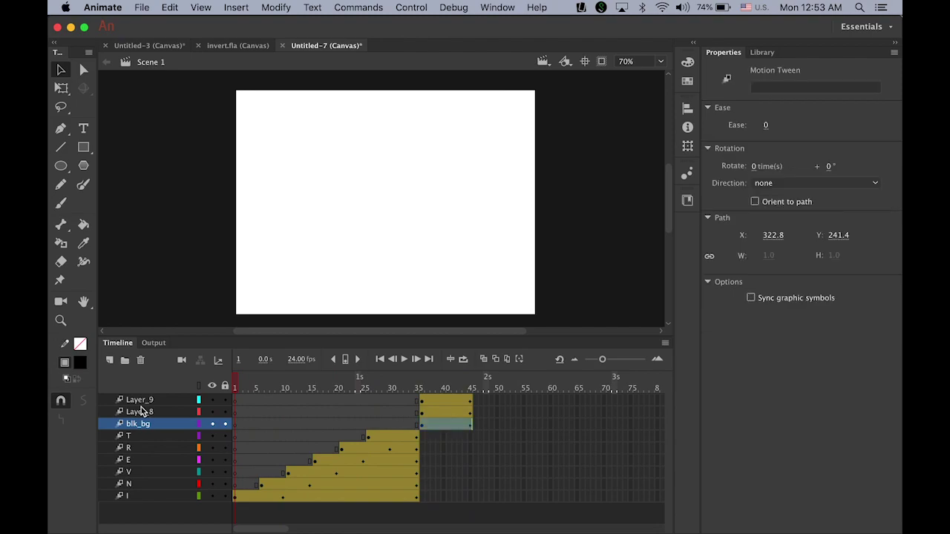